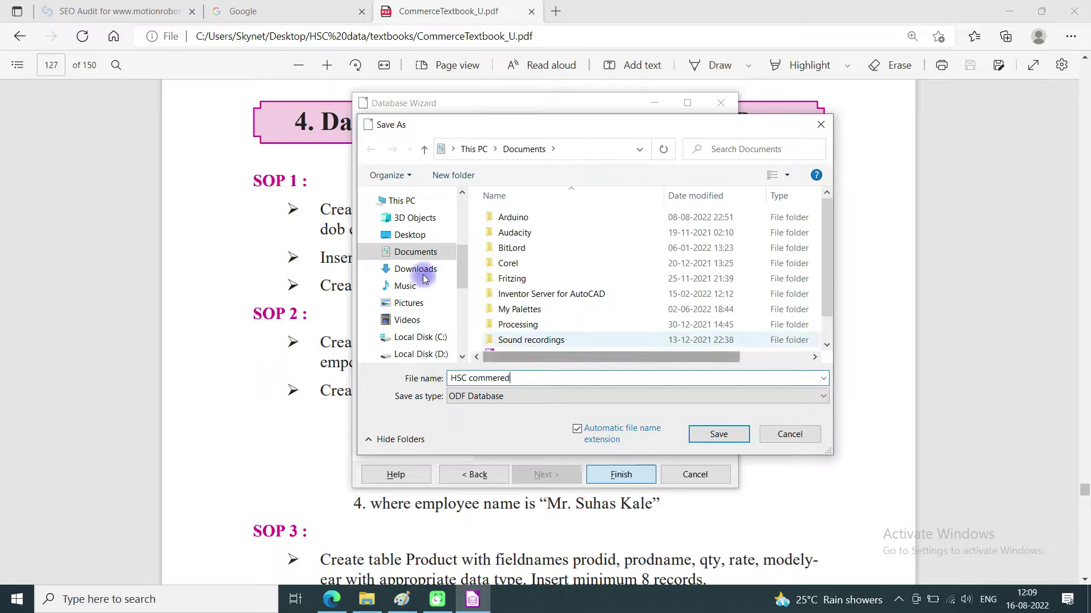
Save the new database as HSC commered and start a new table in Design View
left_click(427, 242)
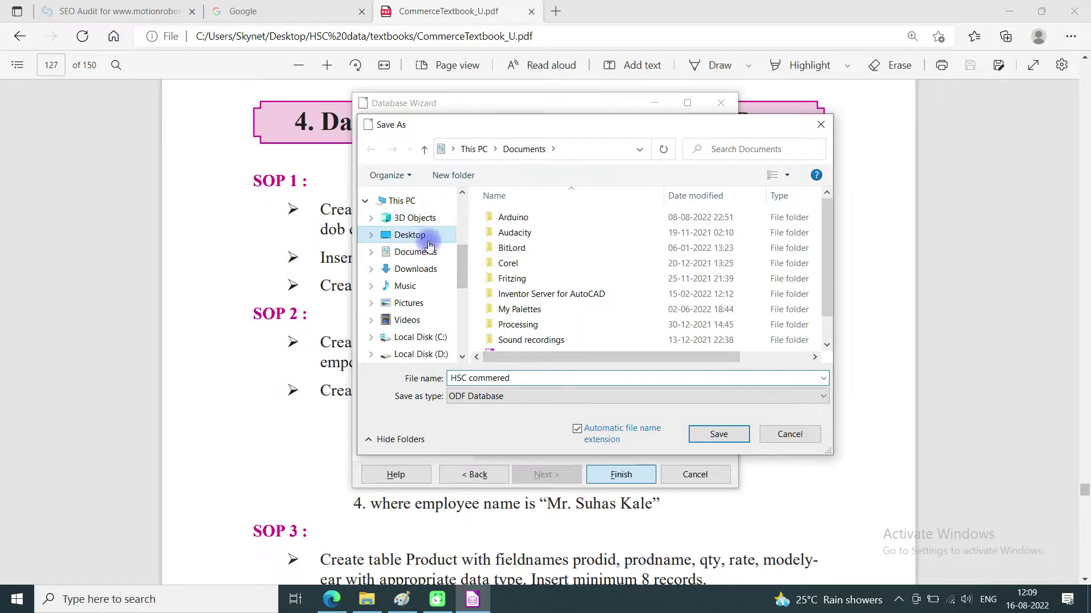
left_click(721, 435)
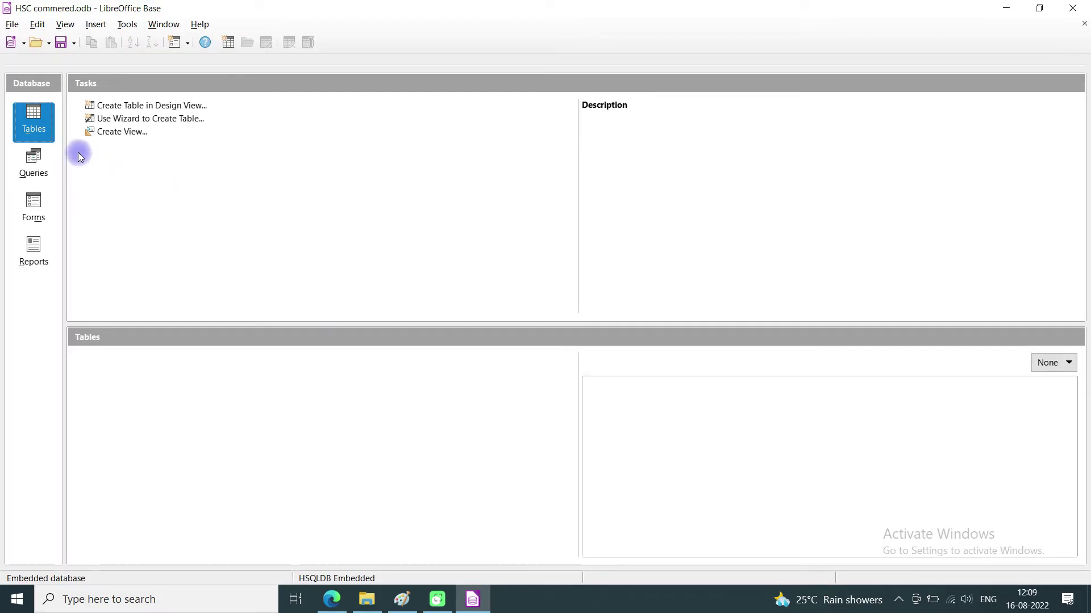
left_click(126, 108)
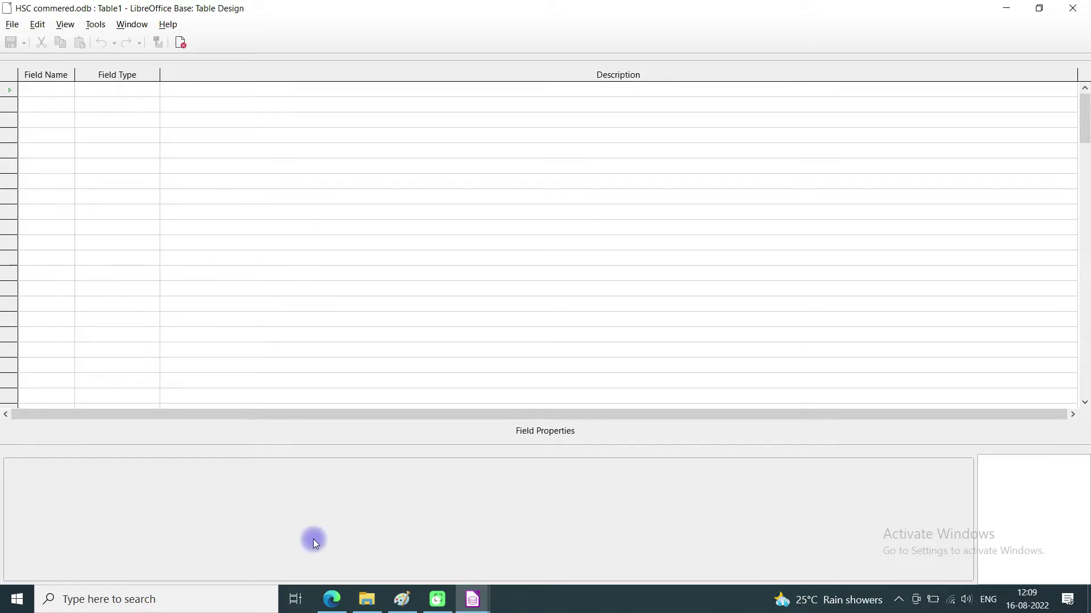
Switch to the PDF textbook in Edge, check the SOP 2 employee field names, and return to the table design
left_click(330, 607)
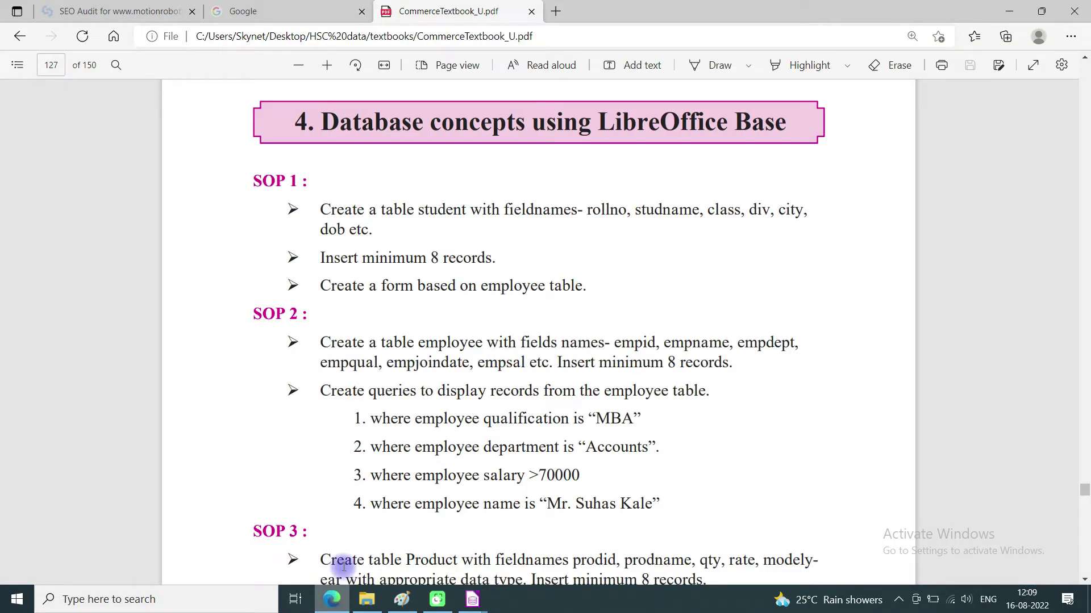
left_click_drag(616, 338, 790, 343)
mouse_move(472, 597)
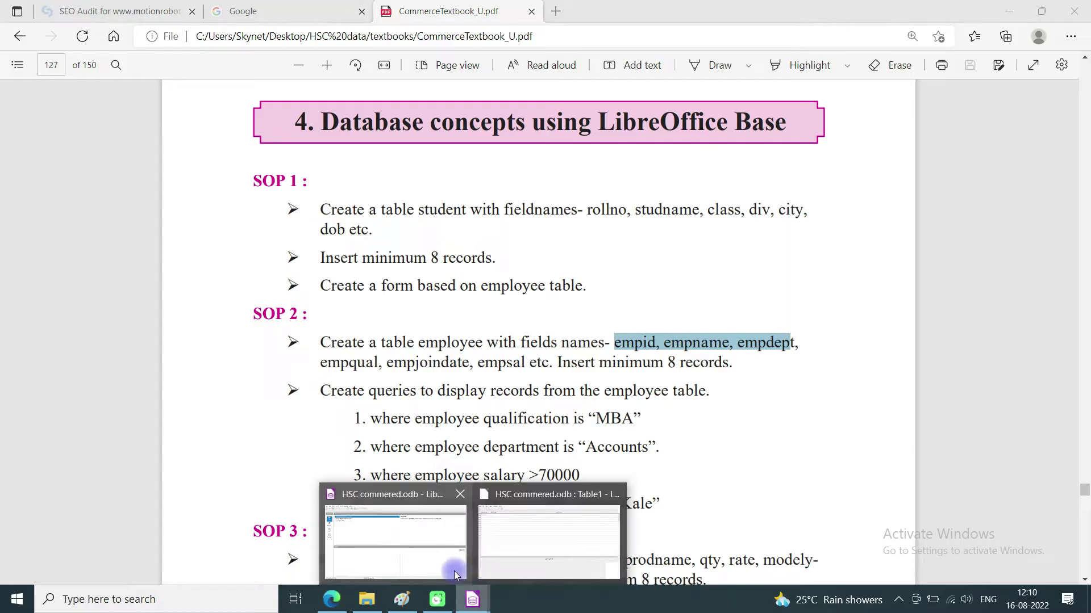
left_click(420, 543)
mouse_move(472, 598)
left_click(566, 543)
Add a first field named EID with the Integer field type
left_click(51, 97)
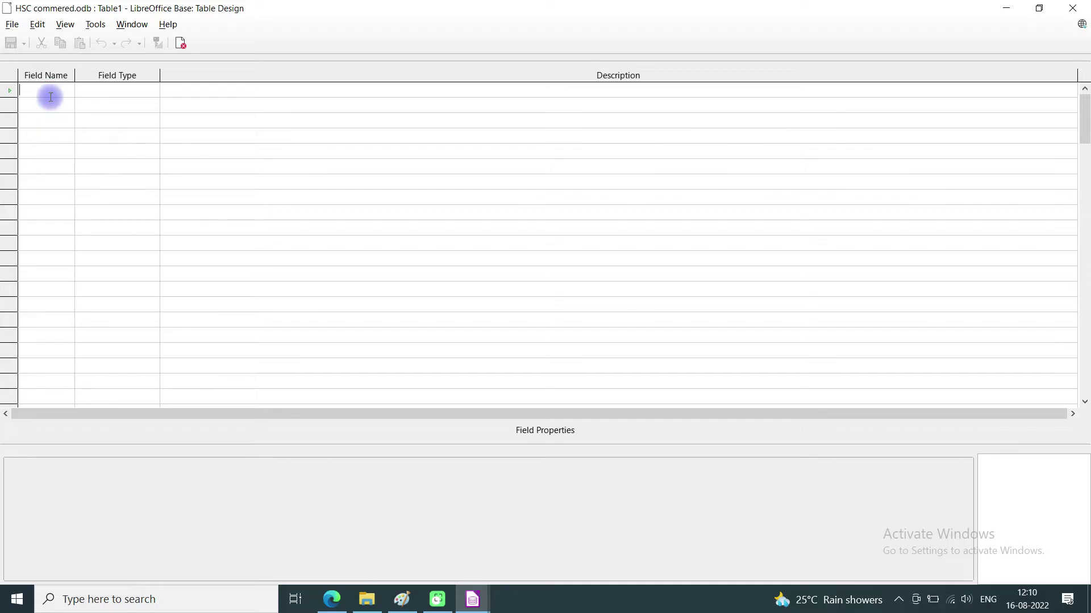
type("EID")
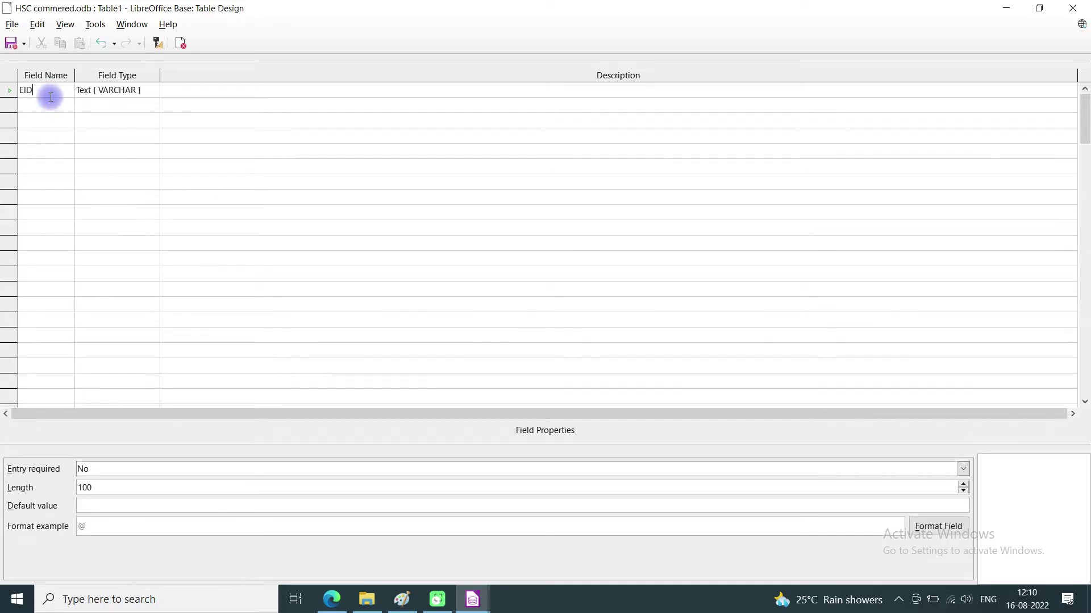
left_click(142, 90)
left_click(154, 91)
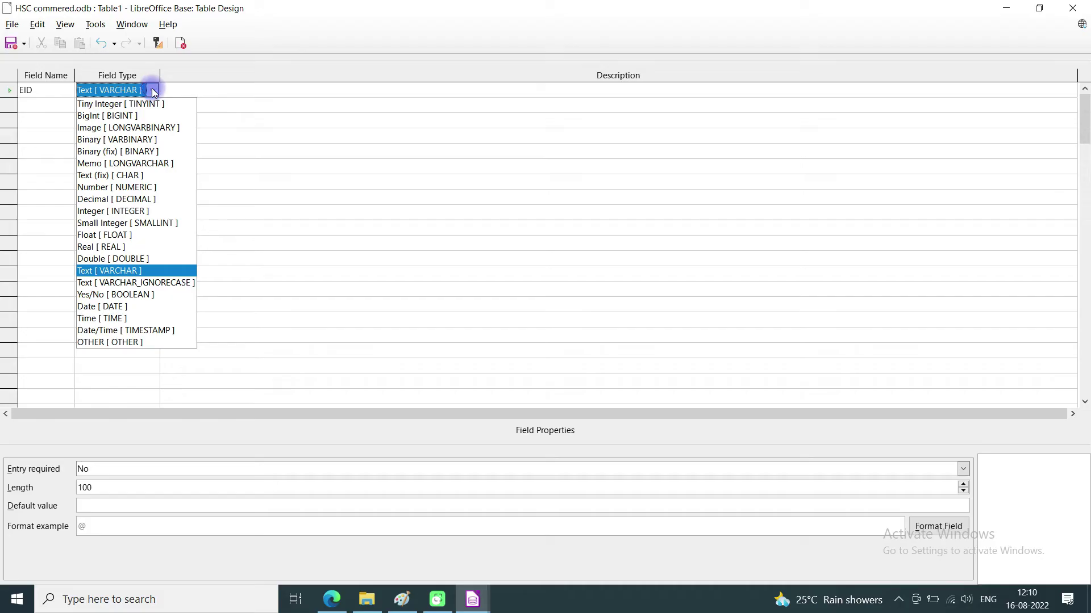
left_click(91, 210)
Add a second field named Ename, keeping the Text [ VARCHAR ] type
left_click(33, 100)
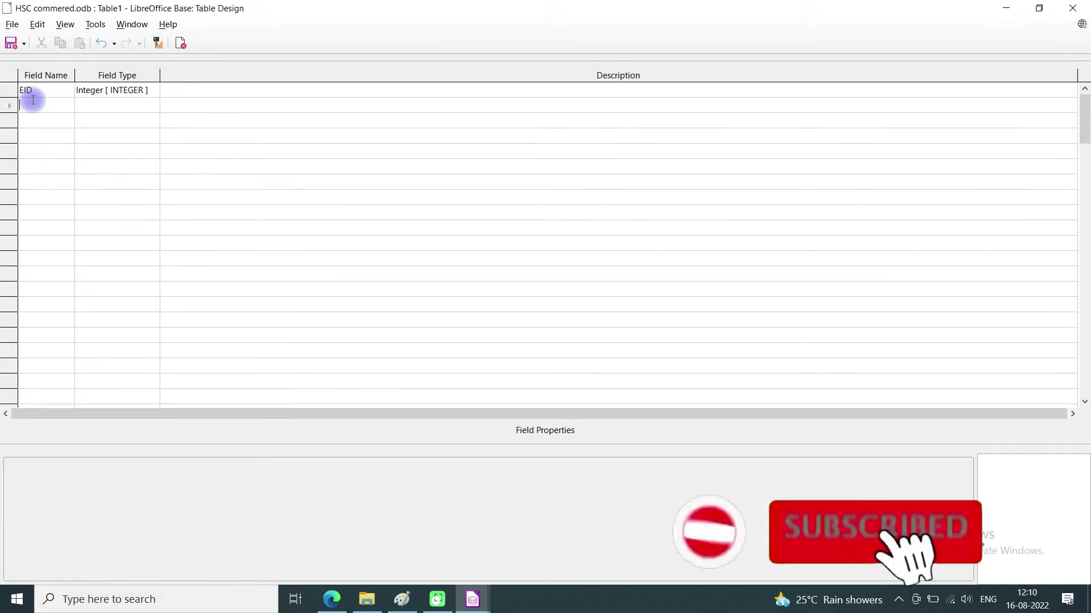
type("Enma")
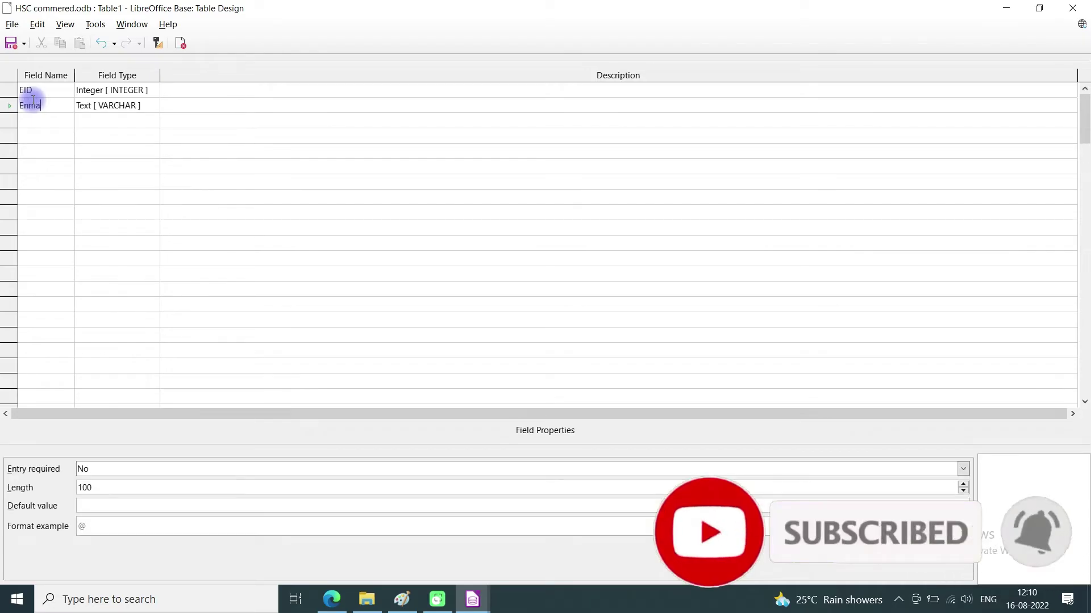
key("BackSpace")
key("BackSpace")
key("BackSpace")
type("name")
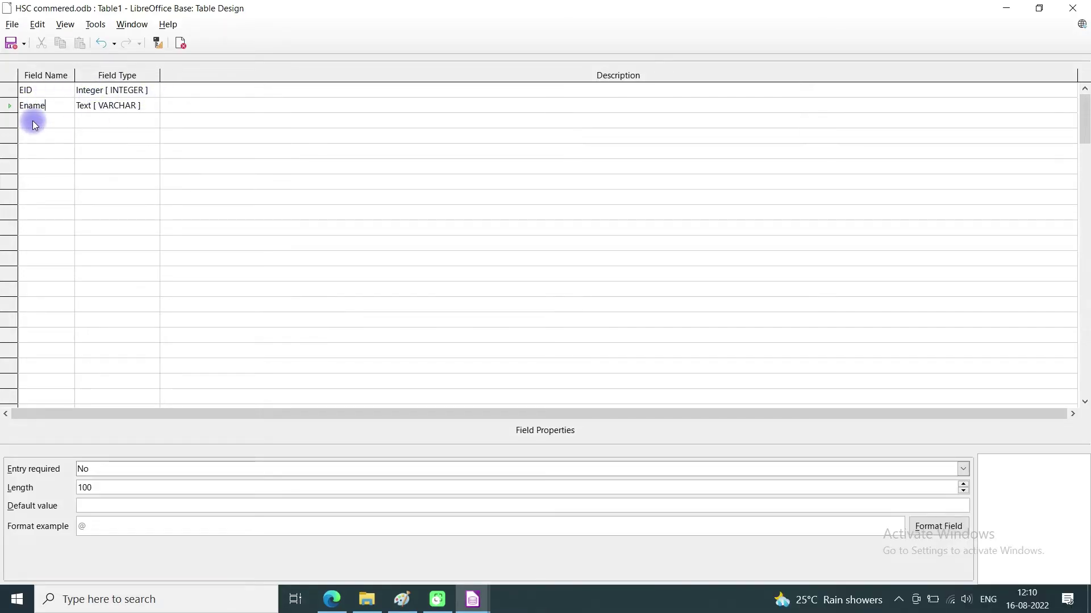
Check the textbook's field list again and add a third text field named EQulification
left_click(331, 601)
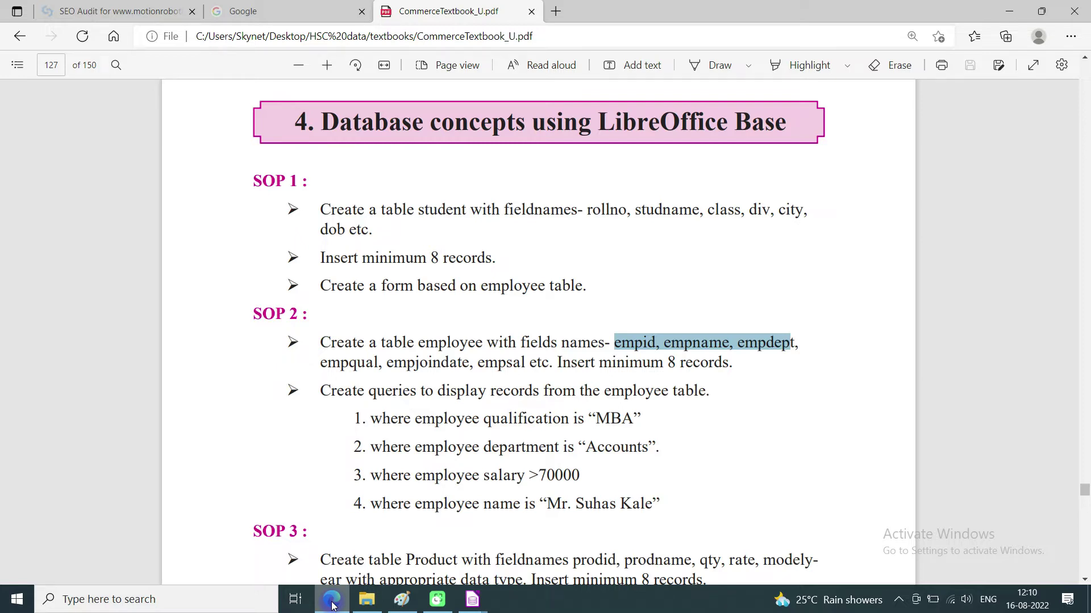
left_click(331, 604)
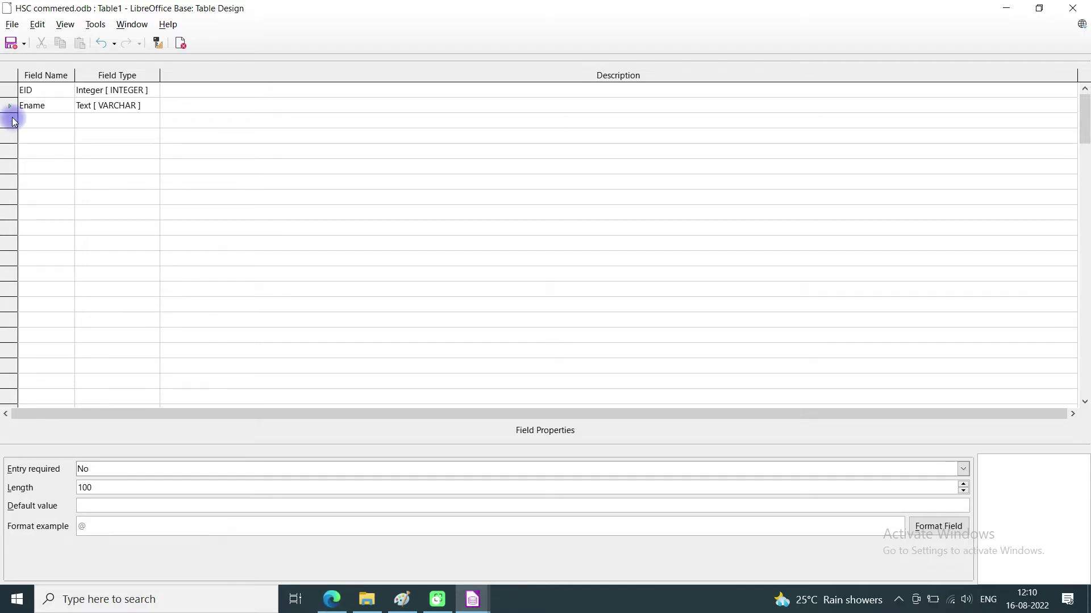
left_click(31, 123)
type("Q")
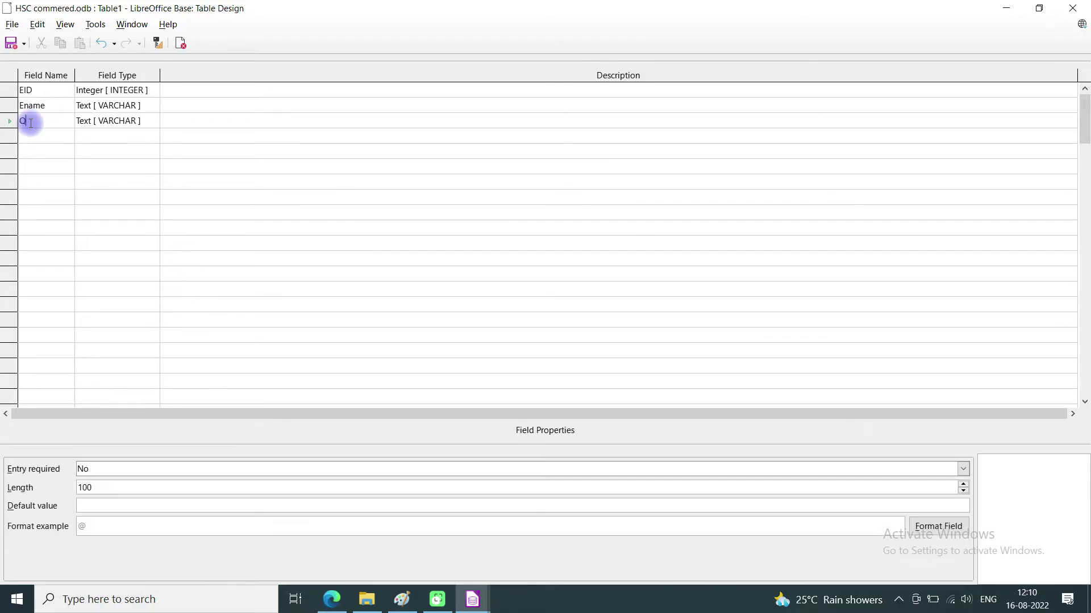
key("BackSpace")
type("EQp")
type("lo")
key("BackSpace")
type("ification")
Add a fourth field named DJoin with the Date field type
left_click(32, 135)
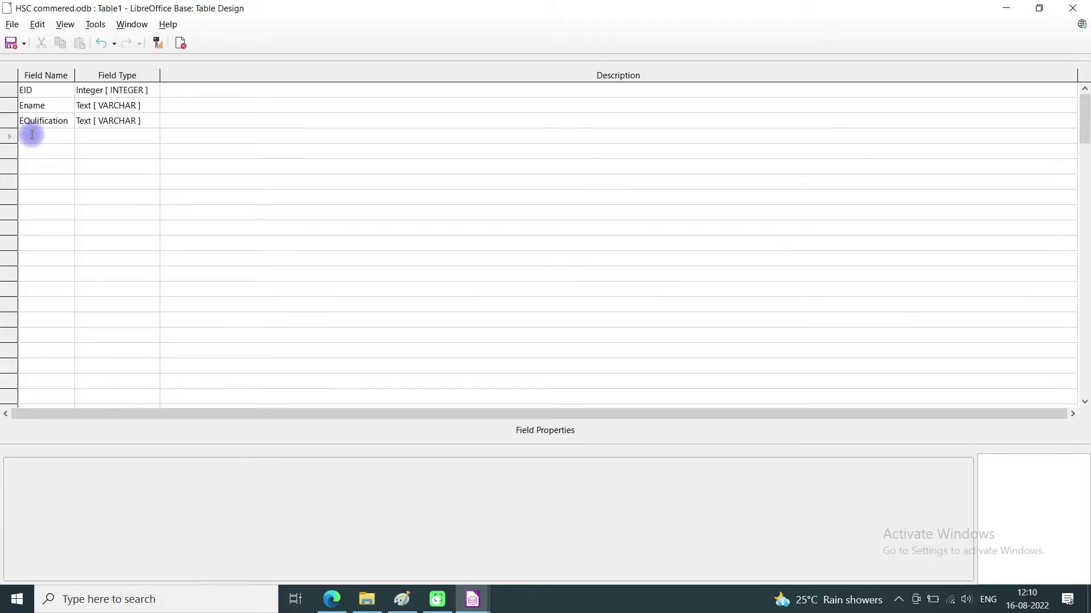
type("DOJO")
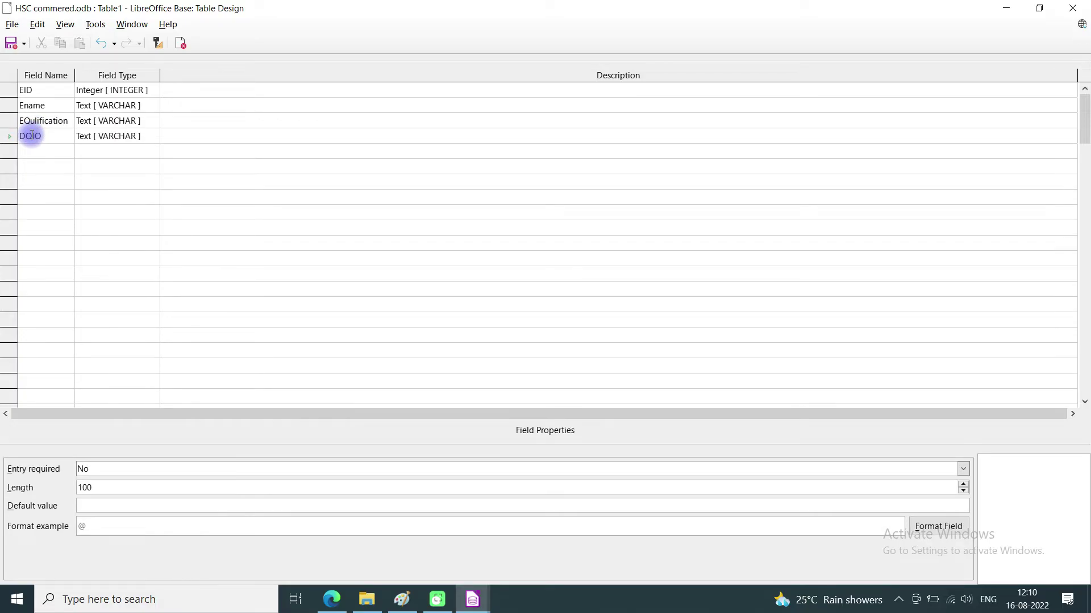
key("BackSpace")
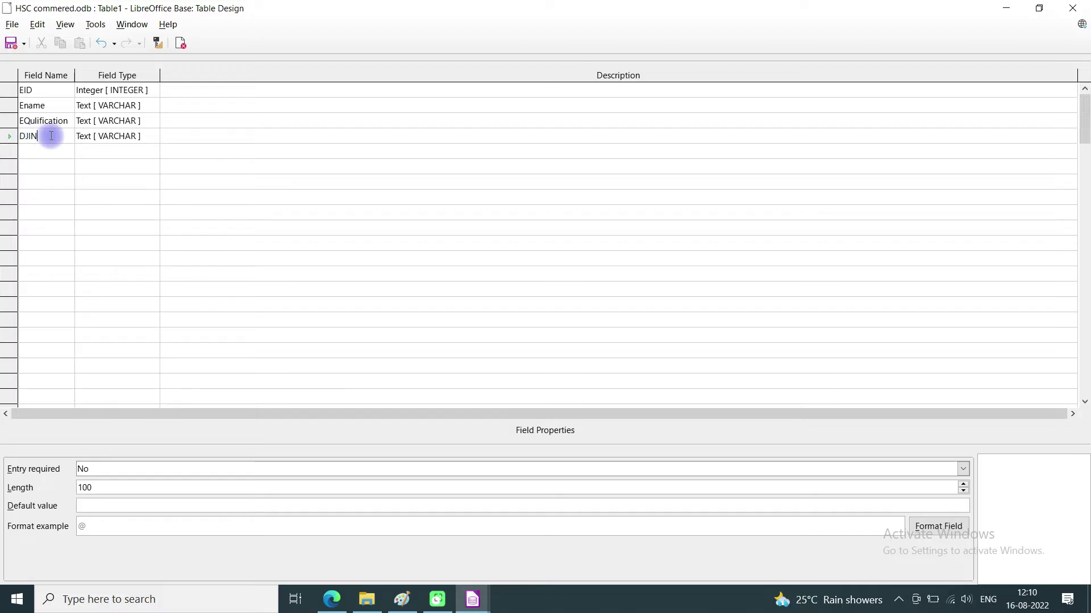
key("BackSpace")
key("BackSpace")
type("oin")
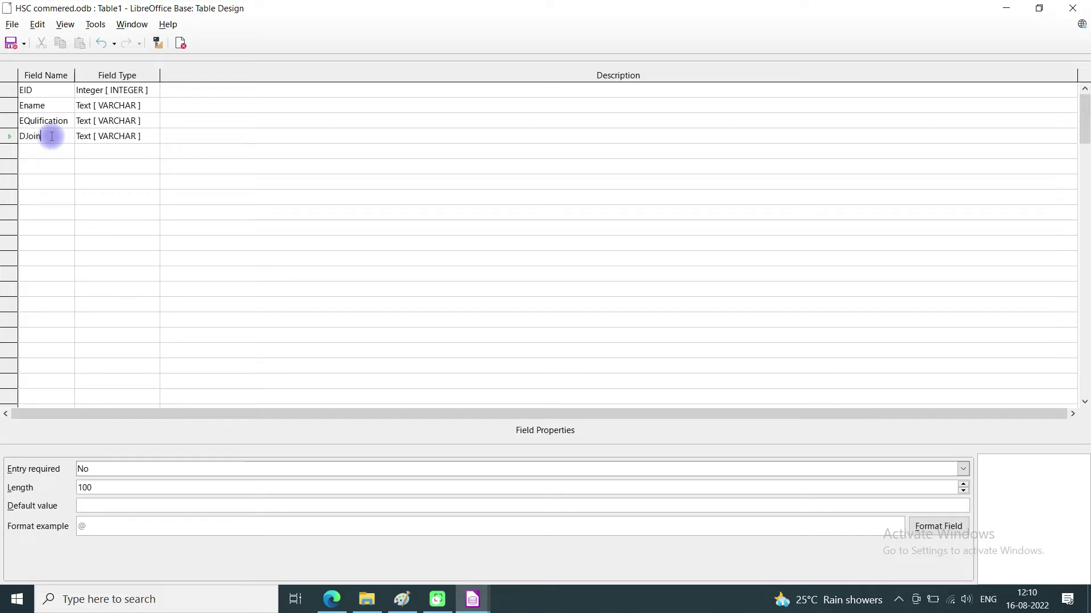
left_click(141, 142)
left_click(155, 137)
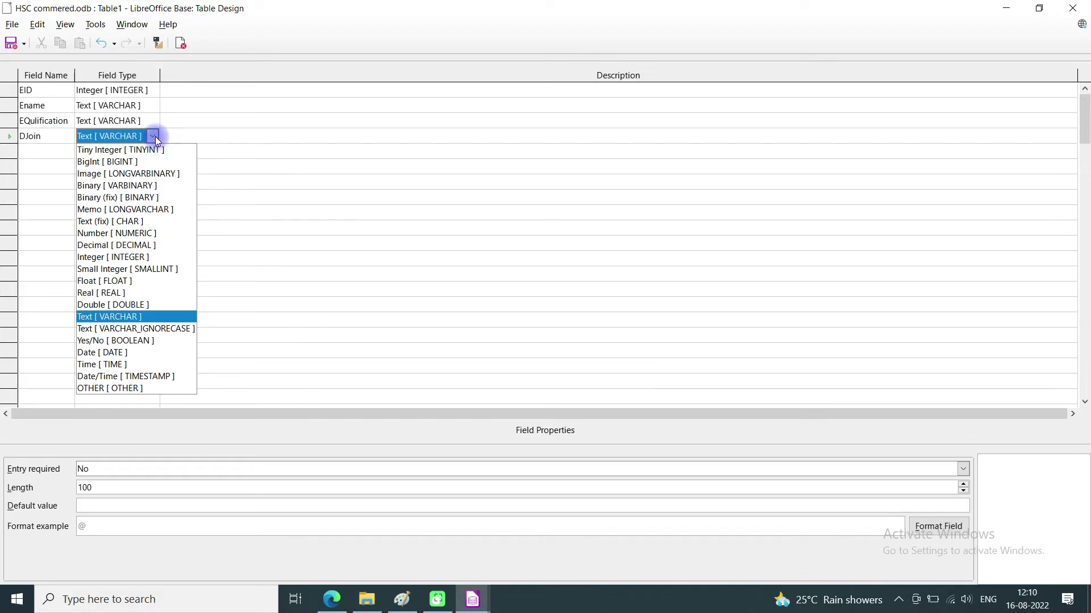
left_click(82, 352)
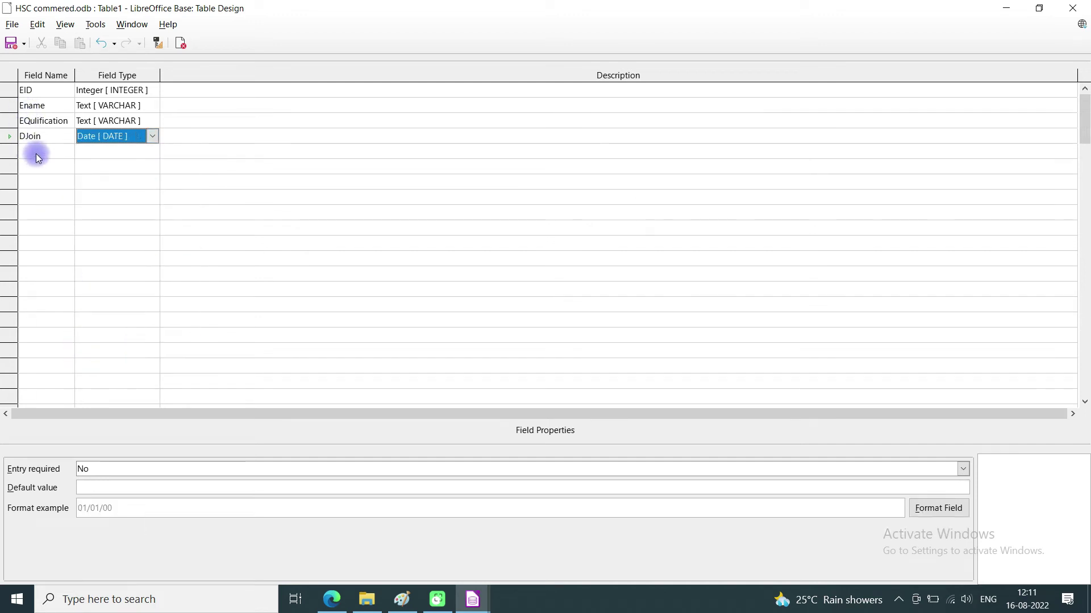
Add a fifth field named Salary with the Decimal field type
left_click(36, 153)
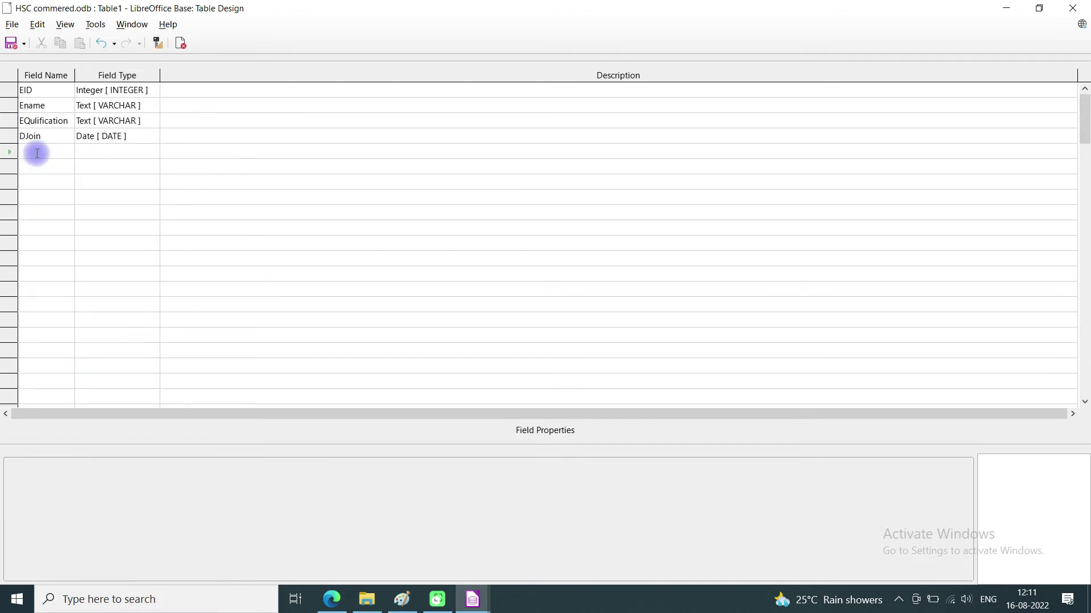
type("Salary")
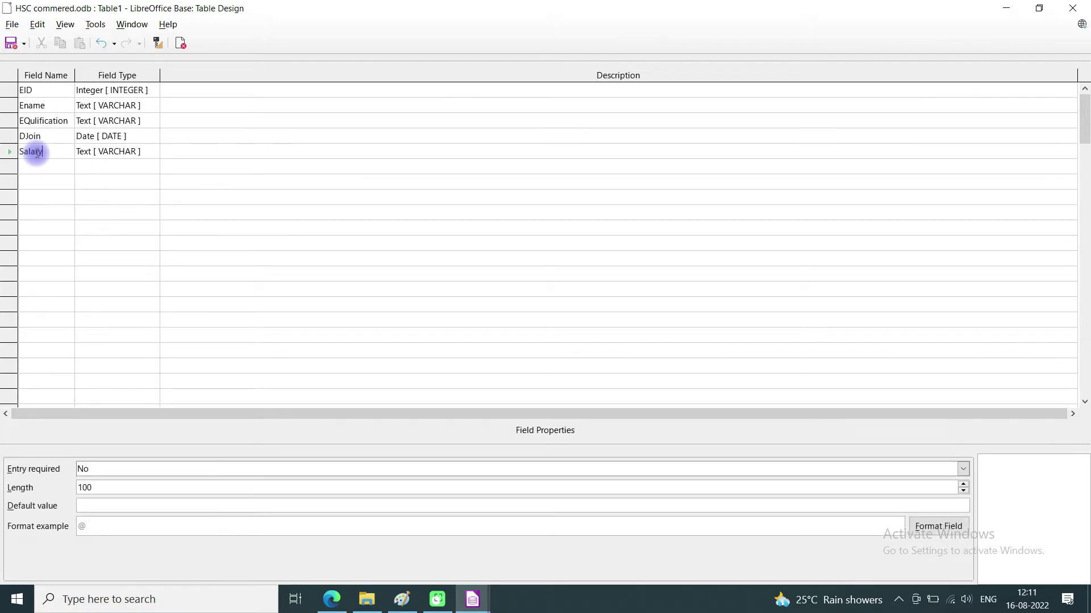
left_click(147, 151)
left_click(152, 151)
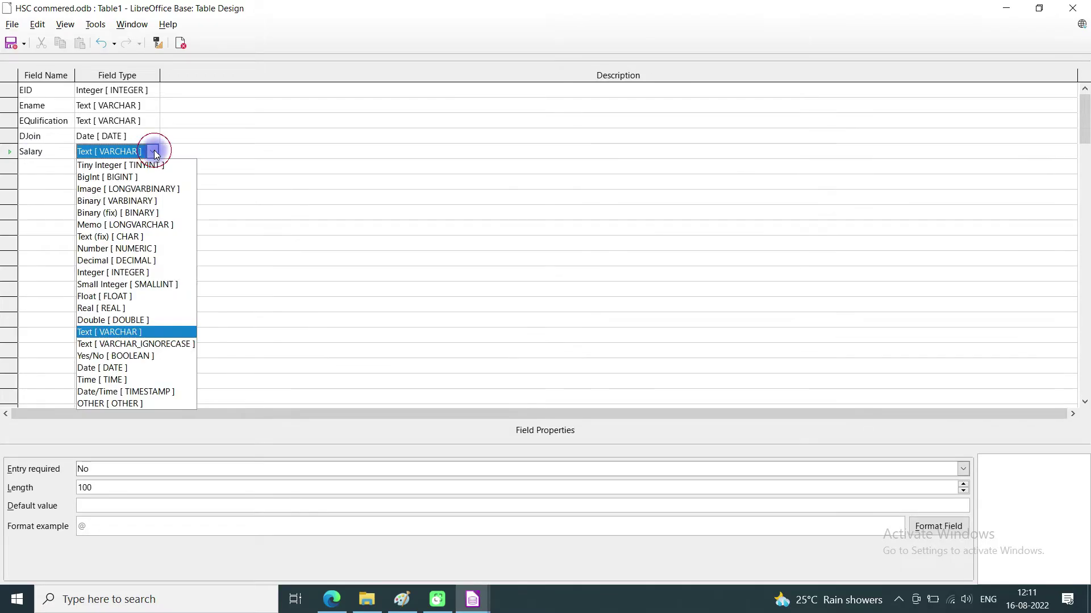
left_click(101, 263)
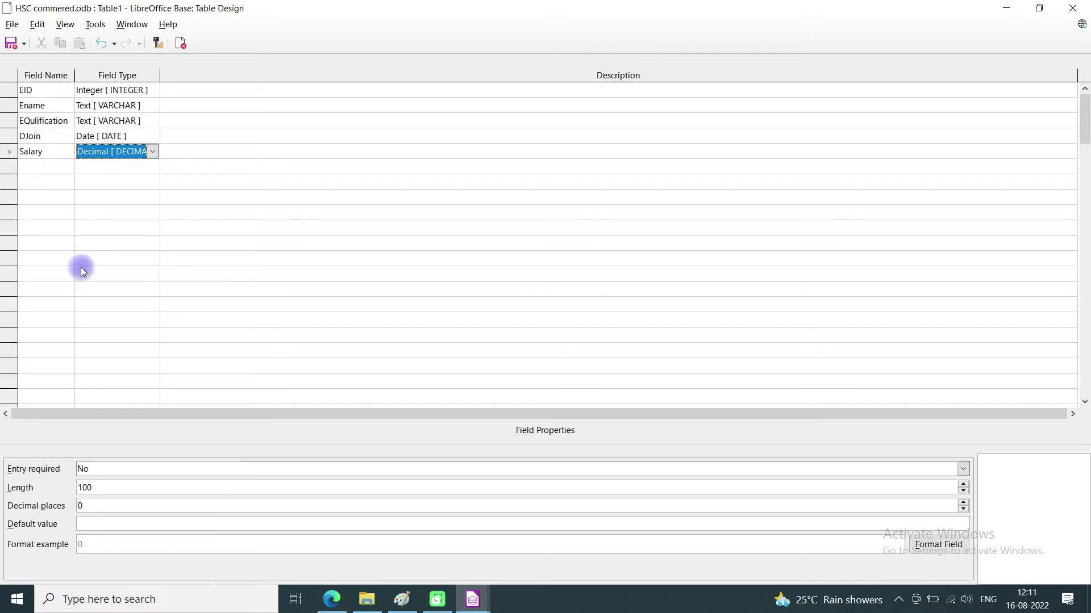
Recheck the field list in the textbook and add a sixth text field named Edept
left_click(328, 599)
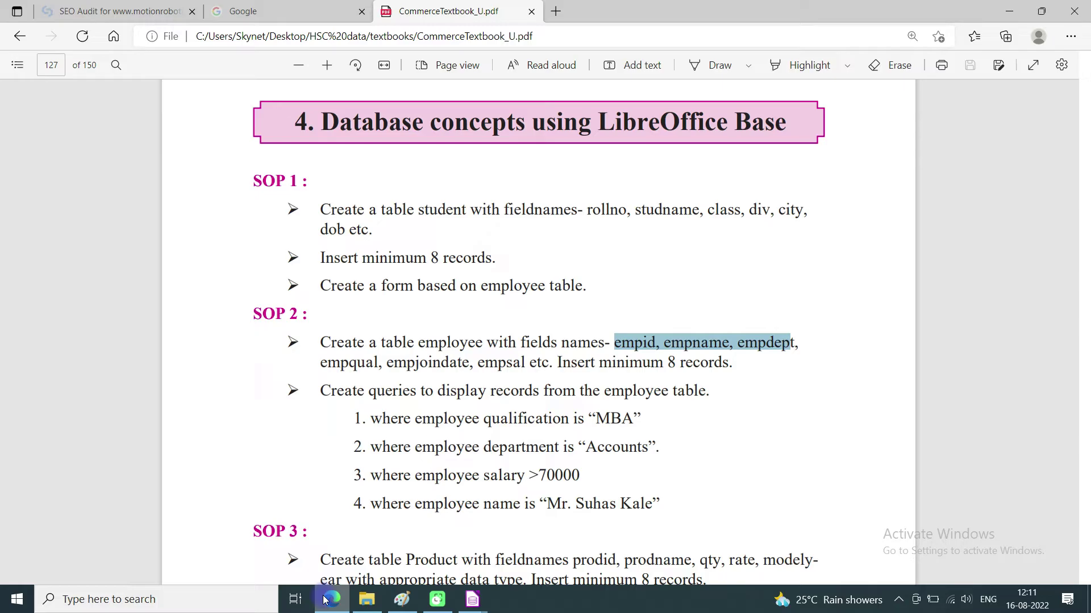
left_click(329, 599)
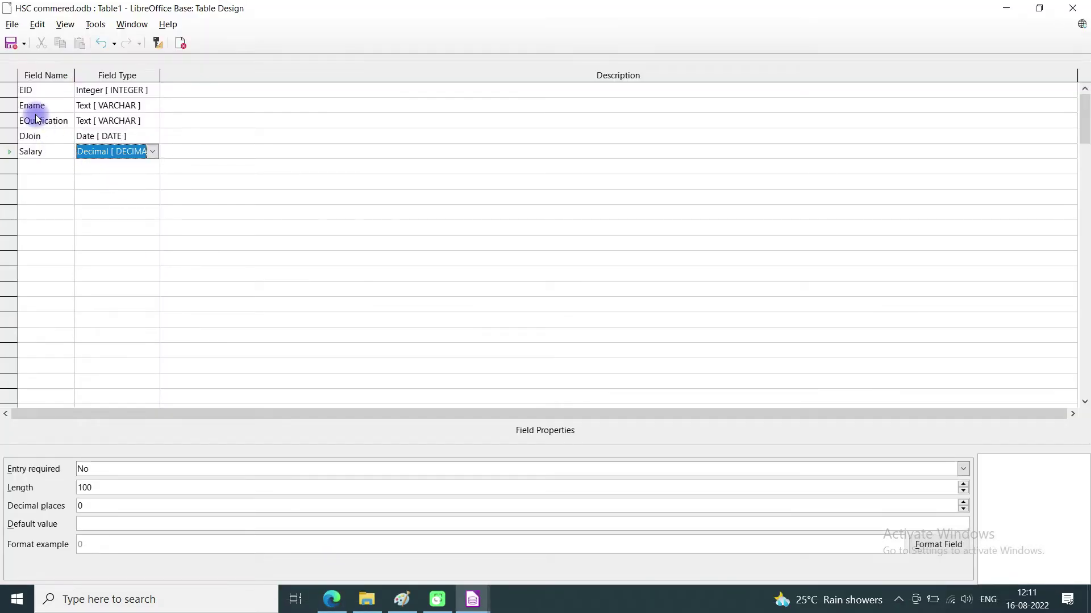
left_click(34, 169)
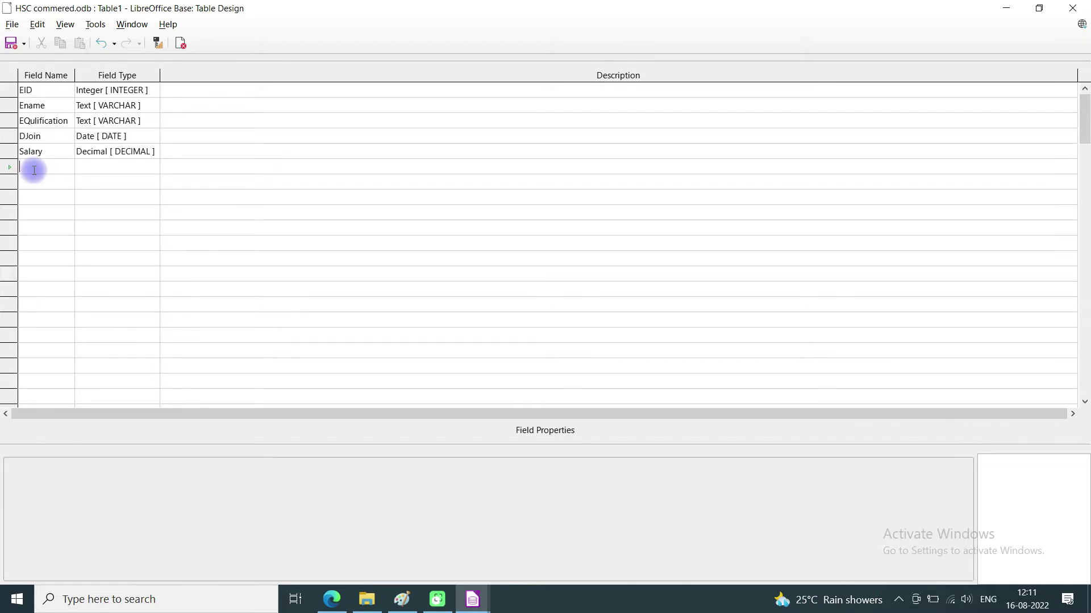
type("Edept")
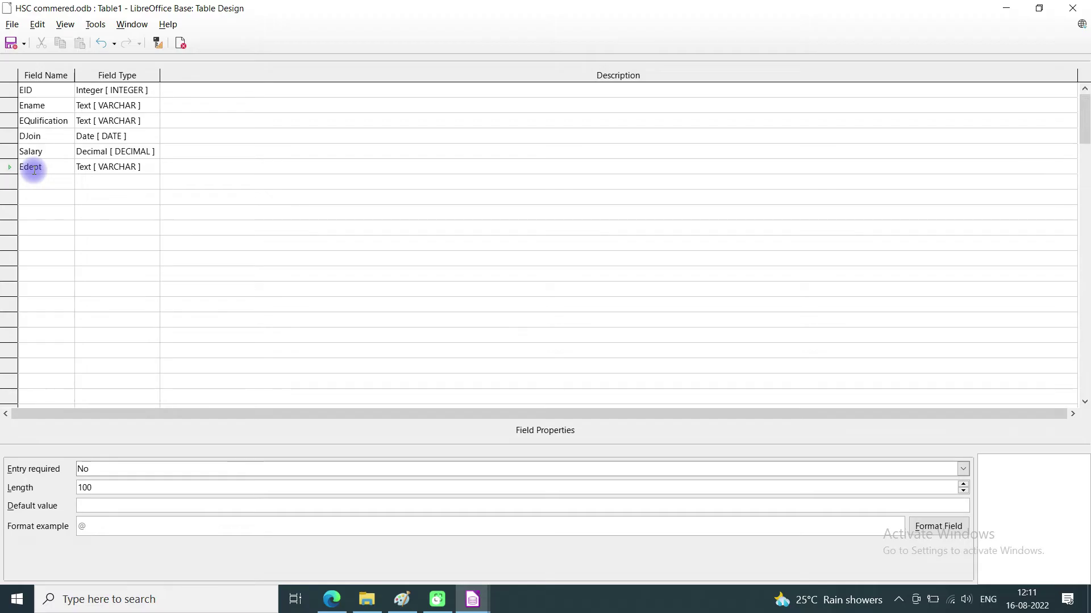
left_click(244, 186)
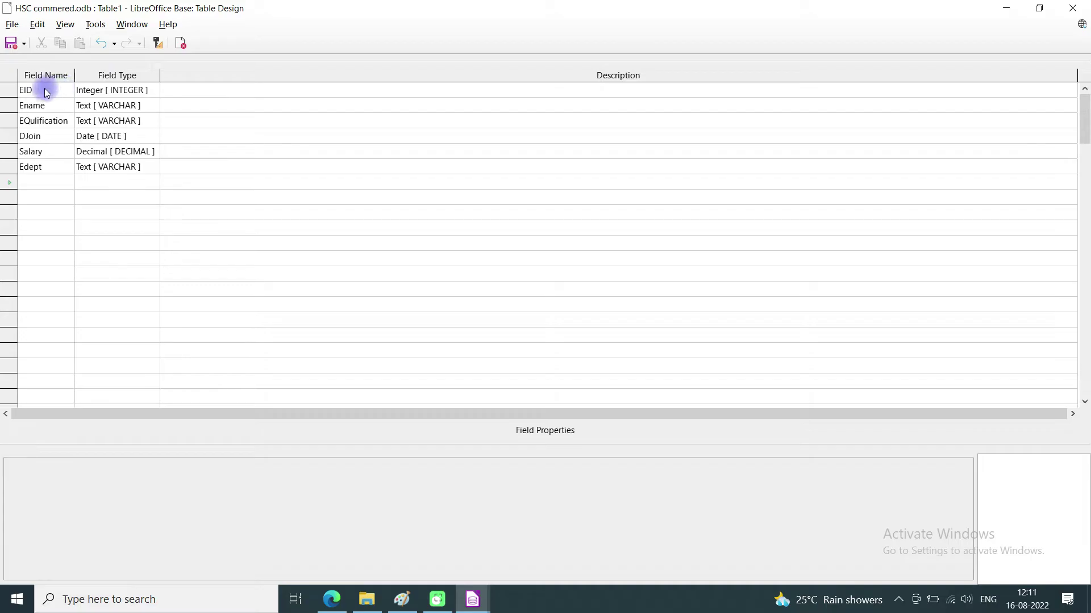
Set the EID field as the table's primary key
left_click(12, 91)
right_click(13, 95)
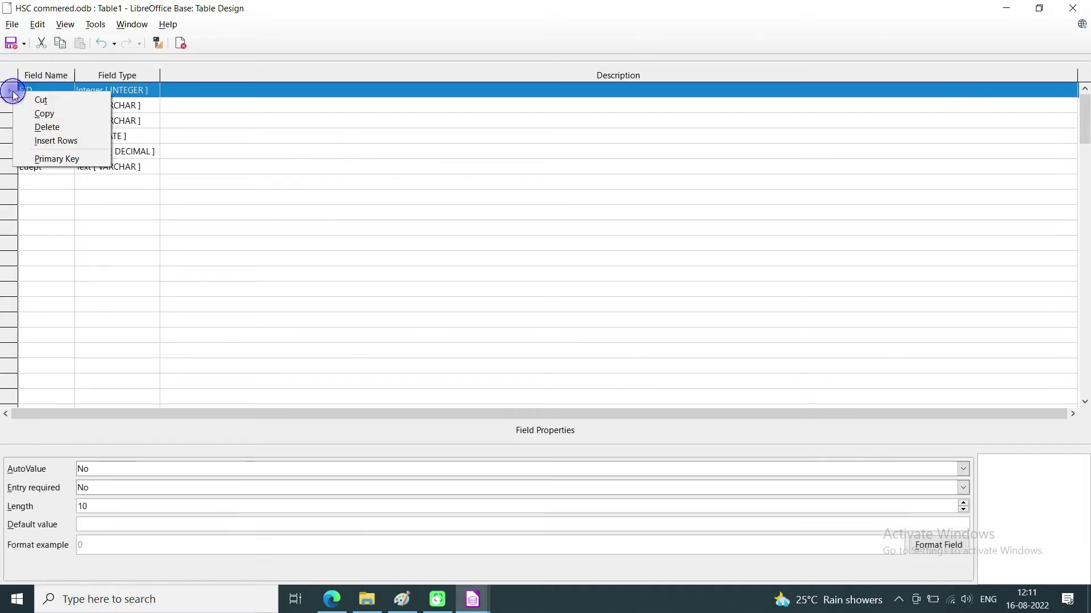
left_click(52, 159)
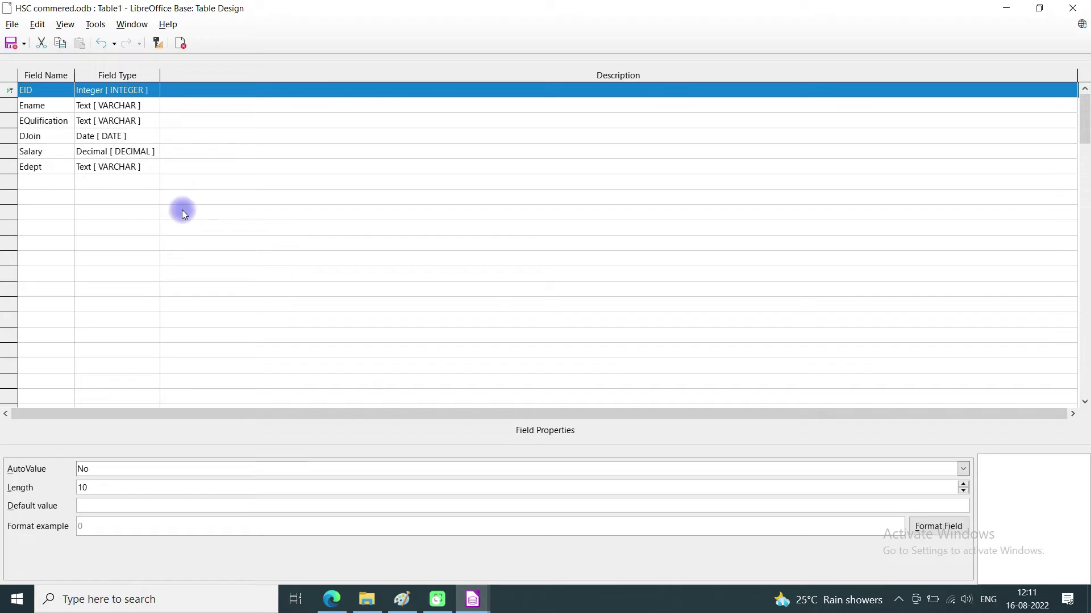
Save the table as emptable and close its design window
left_click(12, 50)
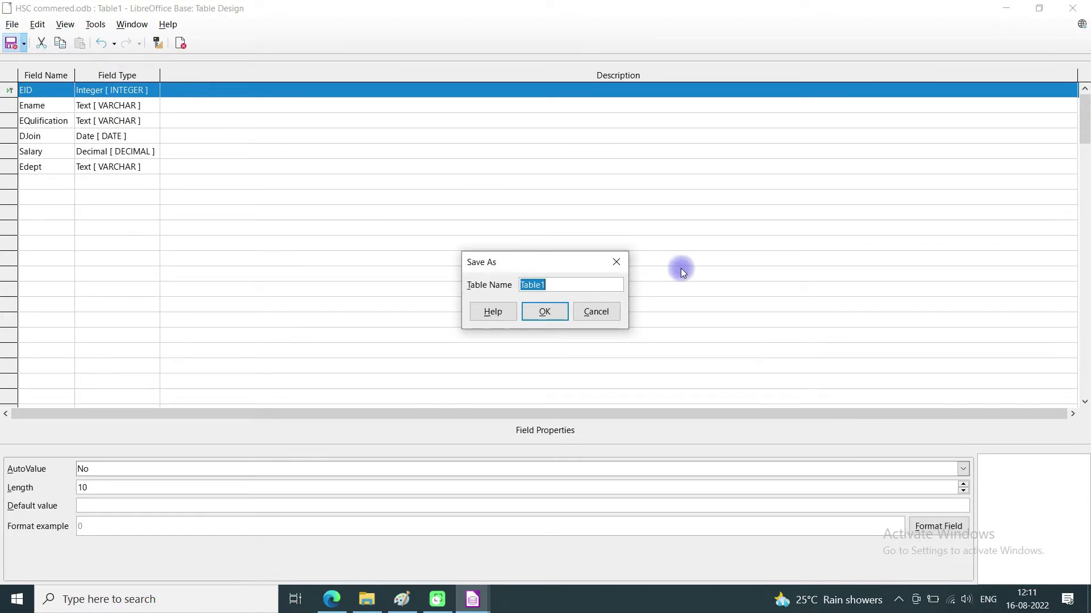
type("emptable")
left_click(544, 314)
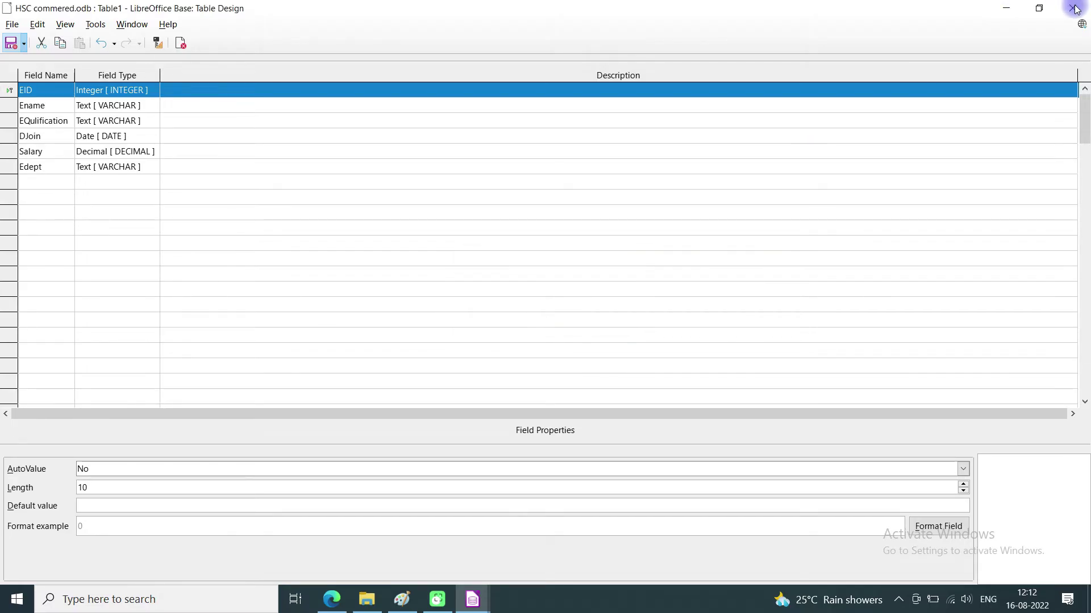
key("ctrl+w")
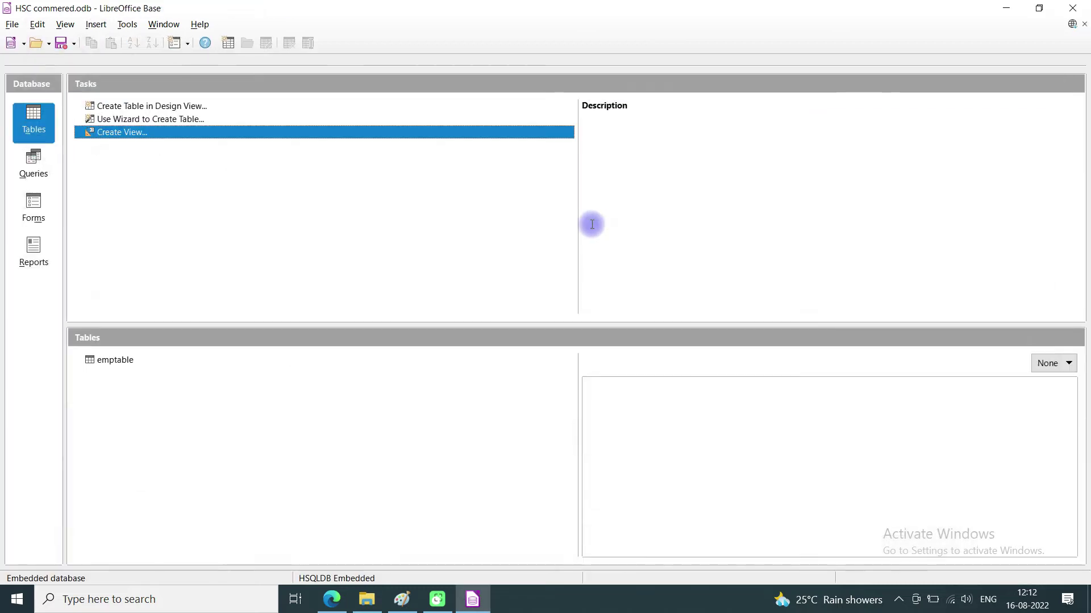
Open emptable for data entry and start the first record with EID 1, the employee's first name and qualification BSC
left_click(116, 365)
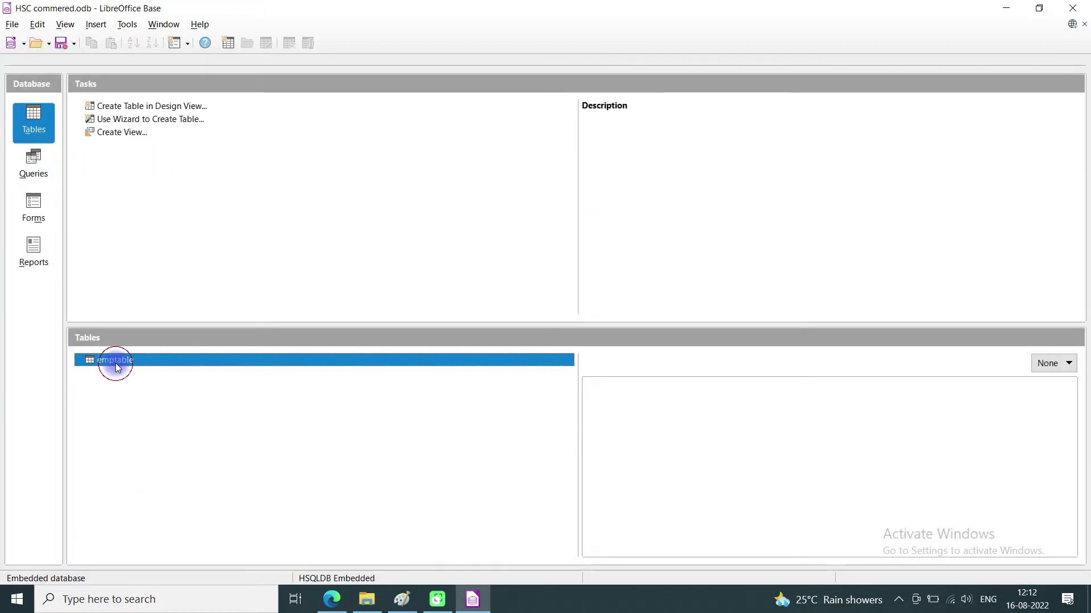
double_click(116, 365)
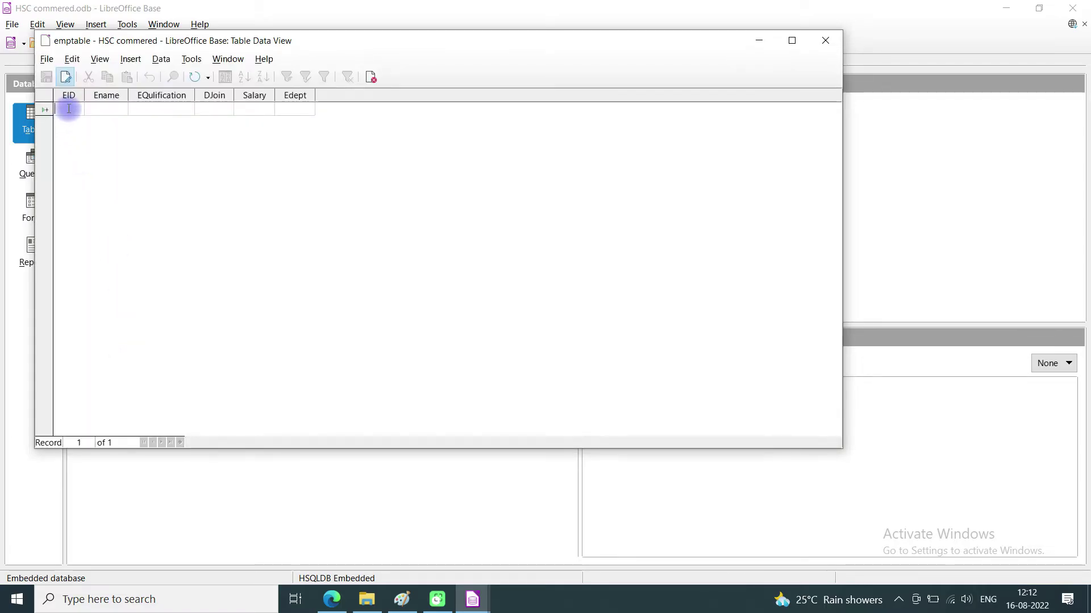
type("001")
key("Tab")
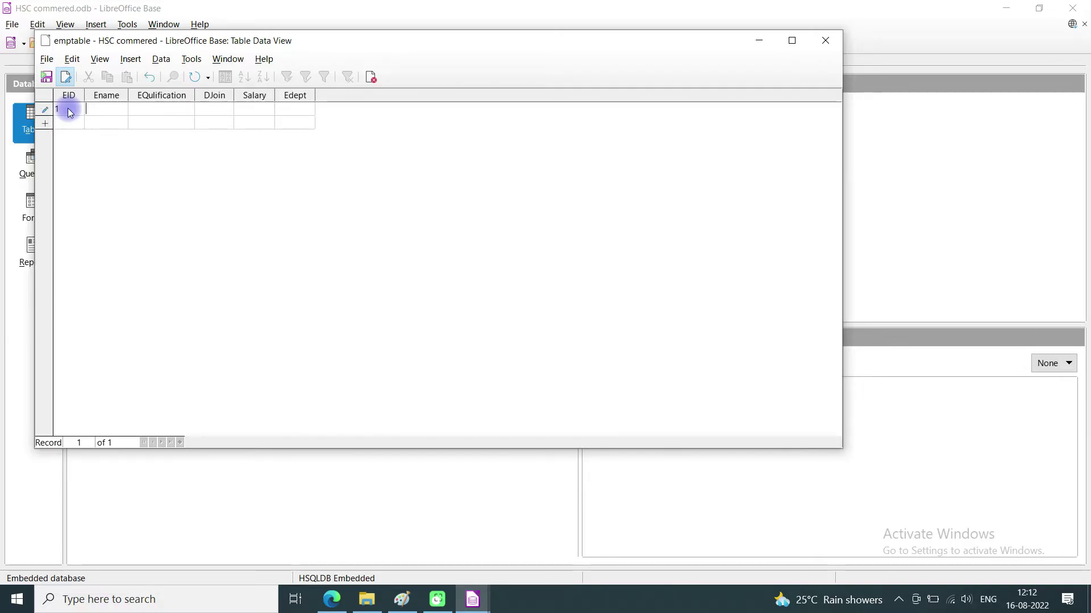
type("akash")
key("Tab")
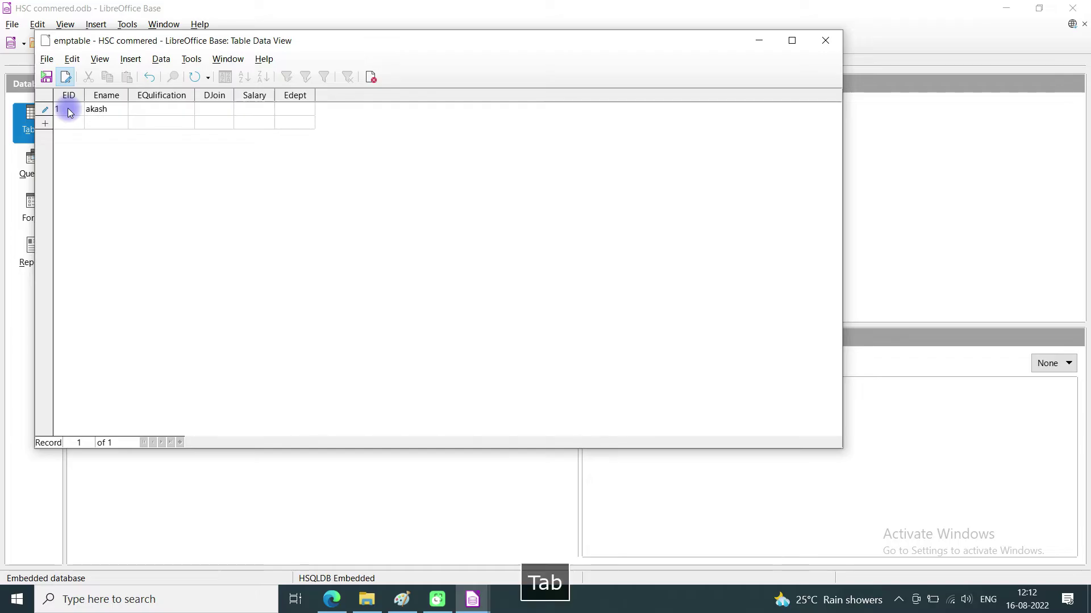
type("BSC")
key("Tab")
Complete the first record with joining date 01/01/2000, salary 50000 and department HR
type("01/01/")
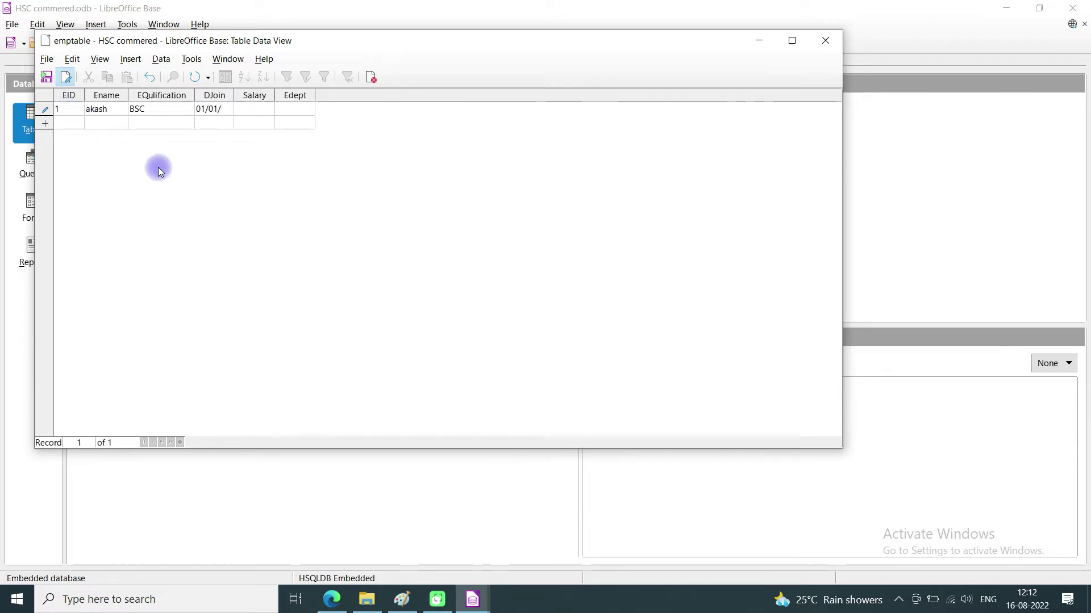
type("20000")
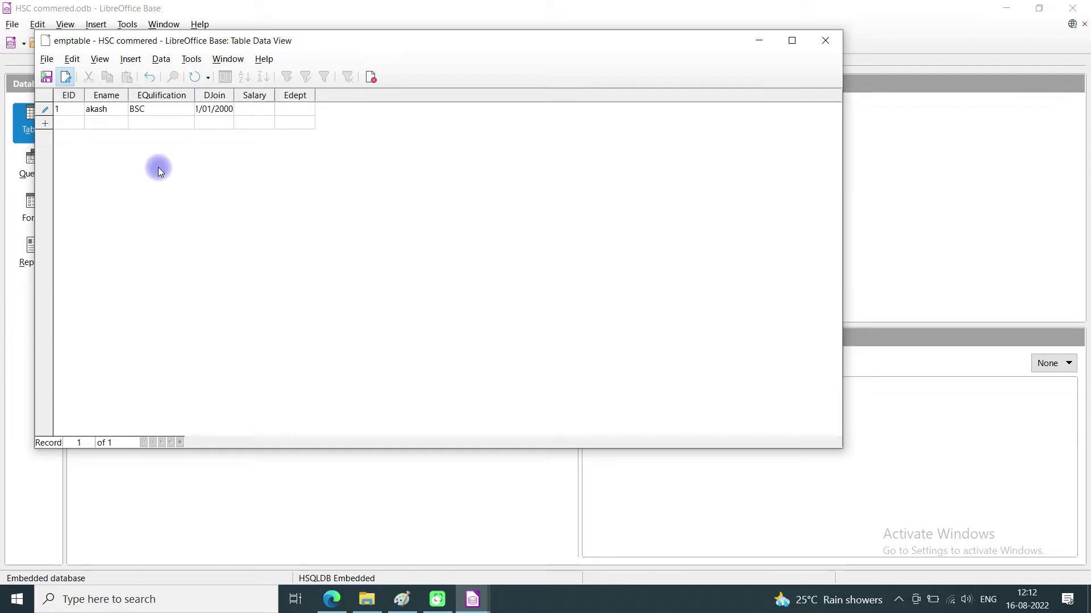
key("Tab")
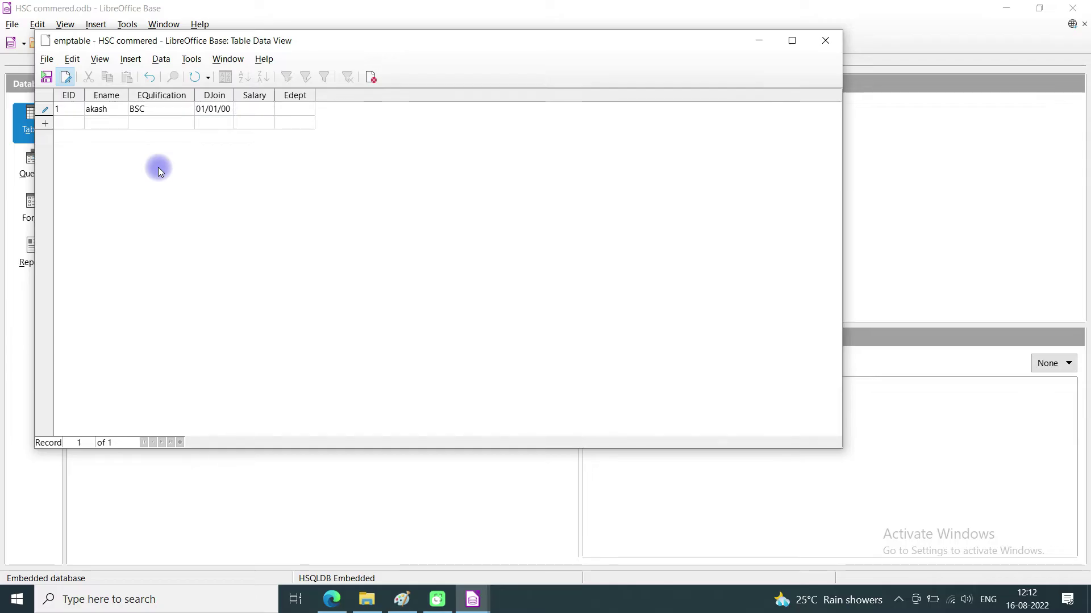
type("50000")
key("Tab")
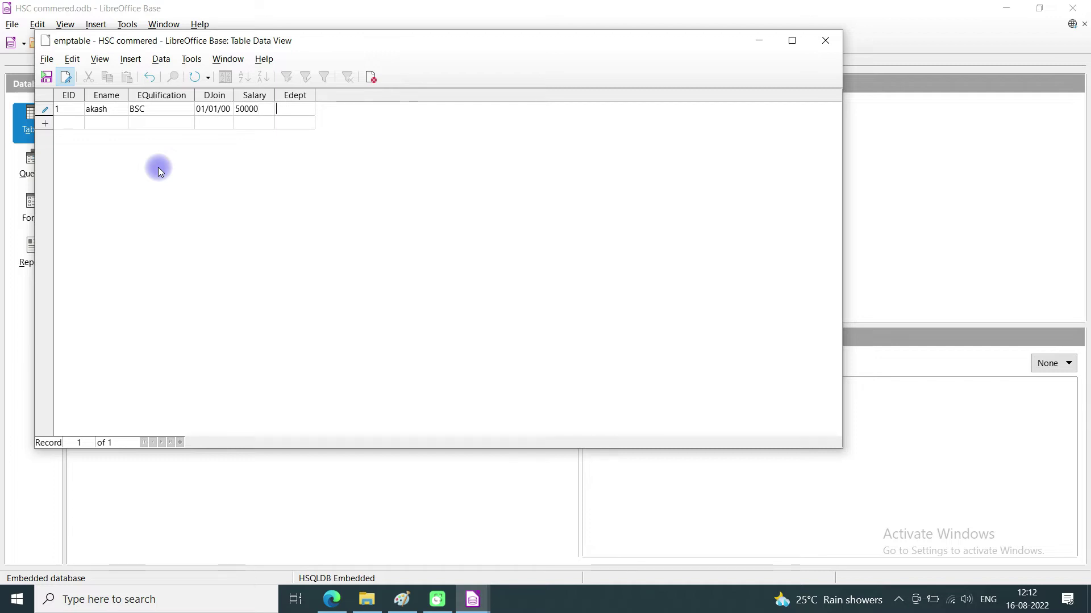
type("HR")
key("Tab")
Start the second record with EID 2, the employee's first name and qualification MCS
type("2")
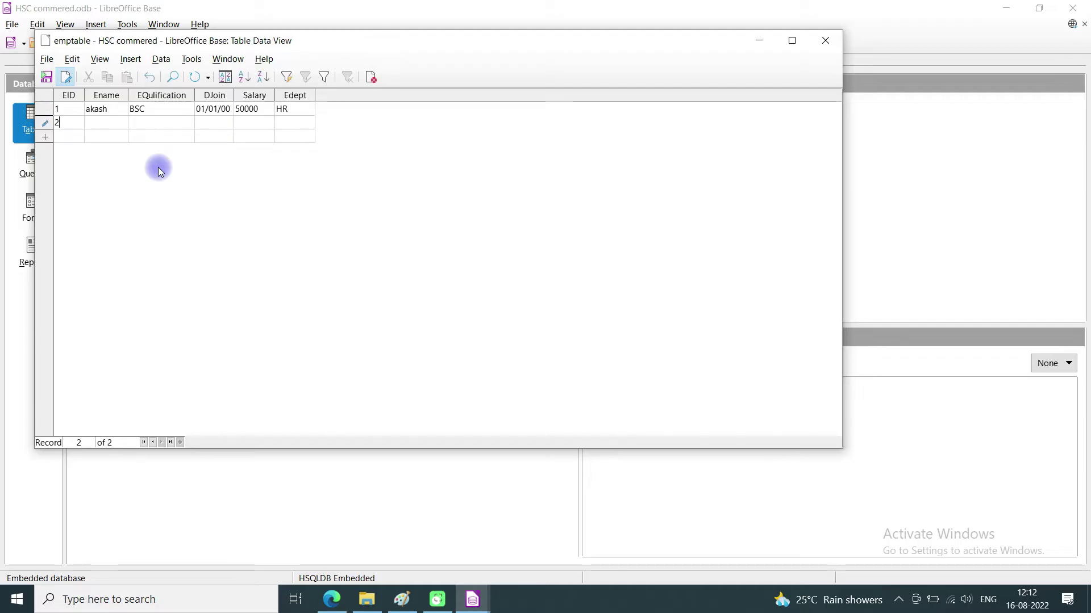
key("Tab")
type("Aditya")
key("Tab")
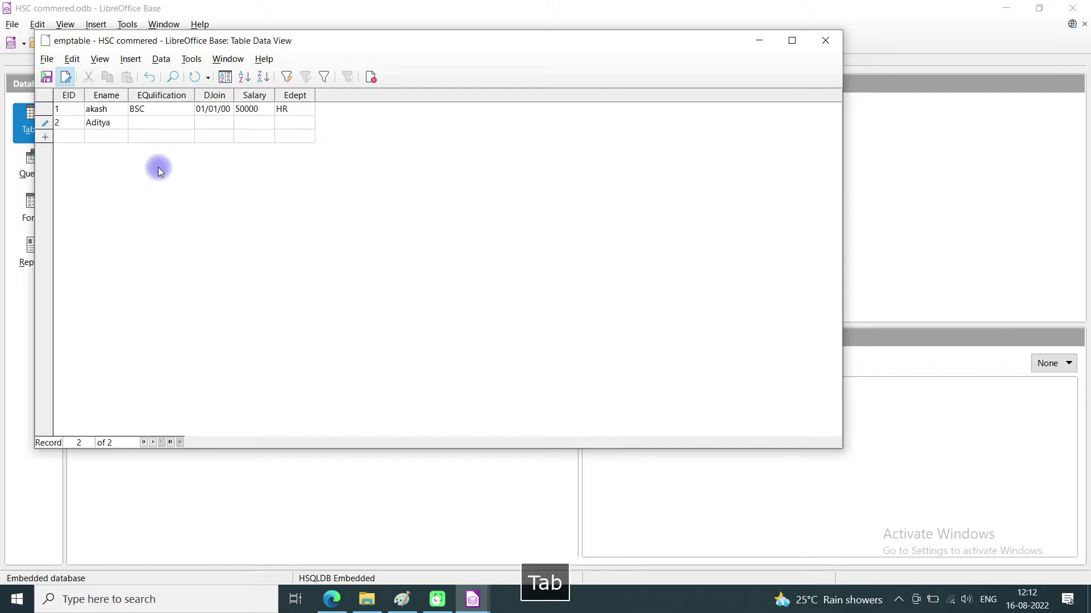
type("MCS")
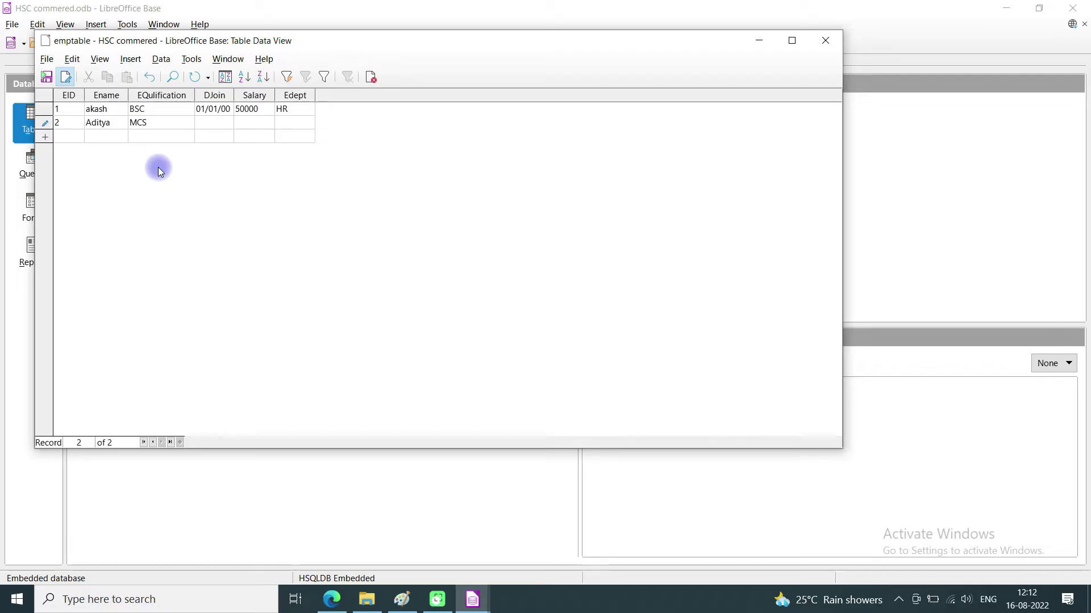
key("Tab")
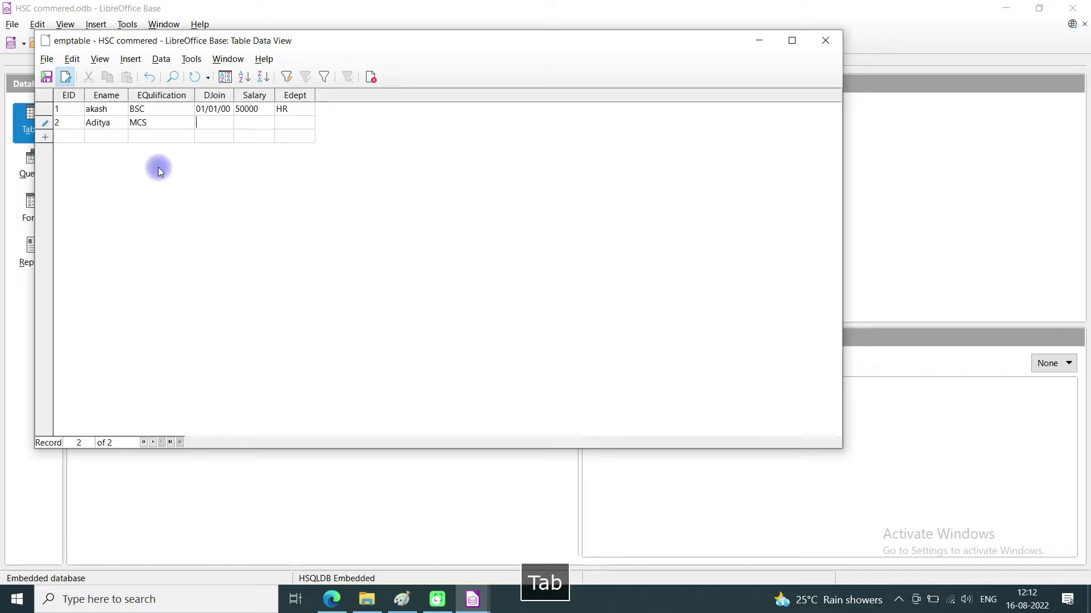
Complete the second record with joining date 01/02/2003, salary 40000 and department IT
type("1")
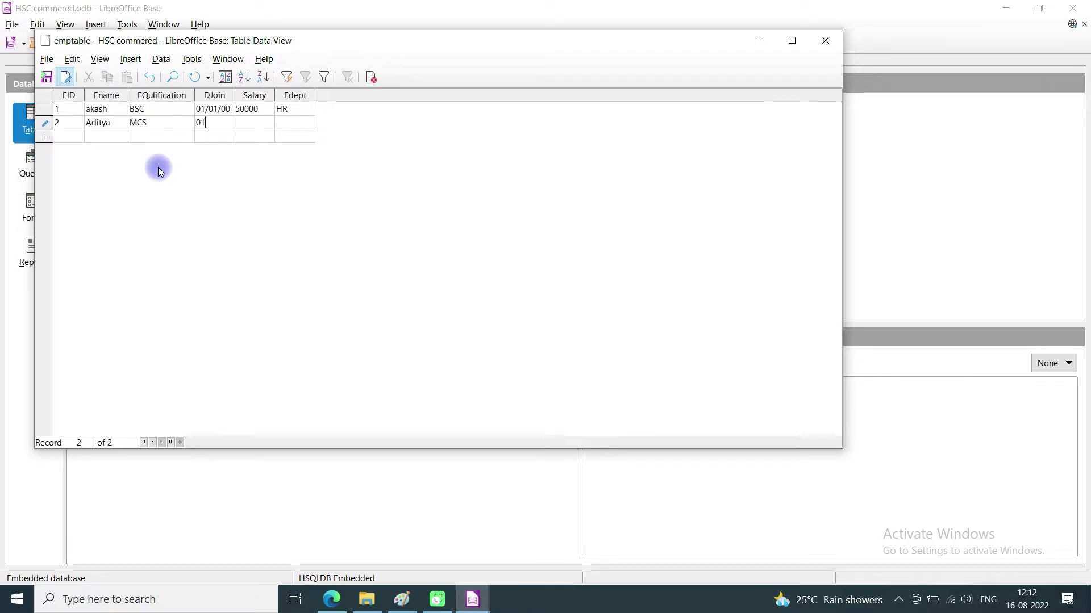
type("/02/2")
type("003")
key("Tab")
type("40000")
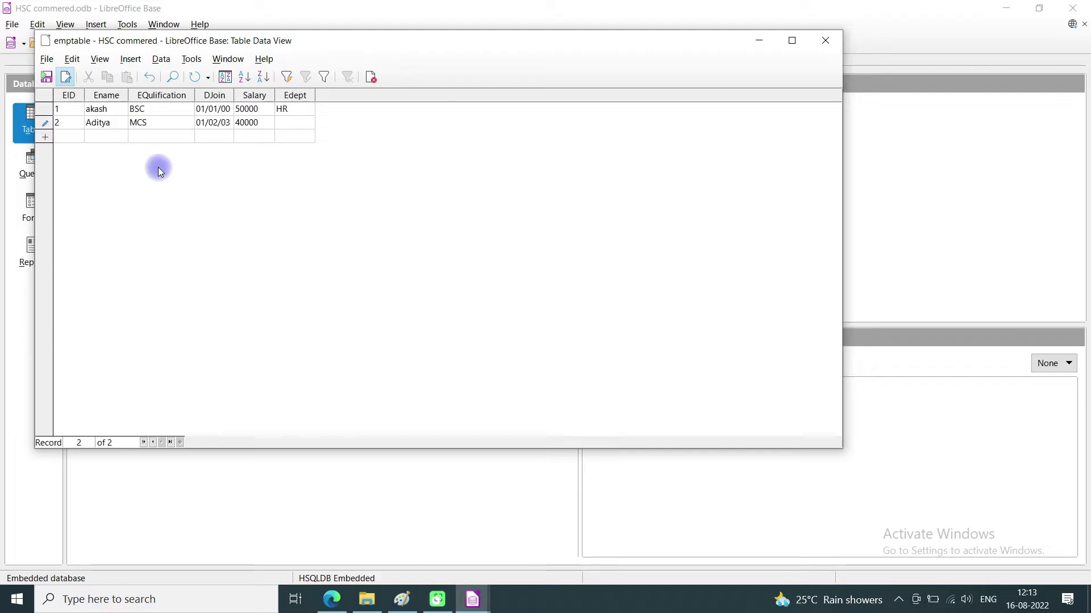
key("Tab")
type("IT")
key("Tab")
Start the third record with EID 3, check the textbook's query conditions, and enter the employee's first name and qualification MBA
type("3")
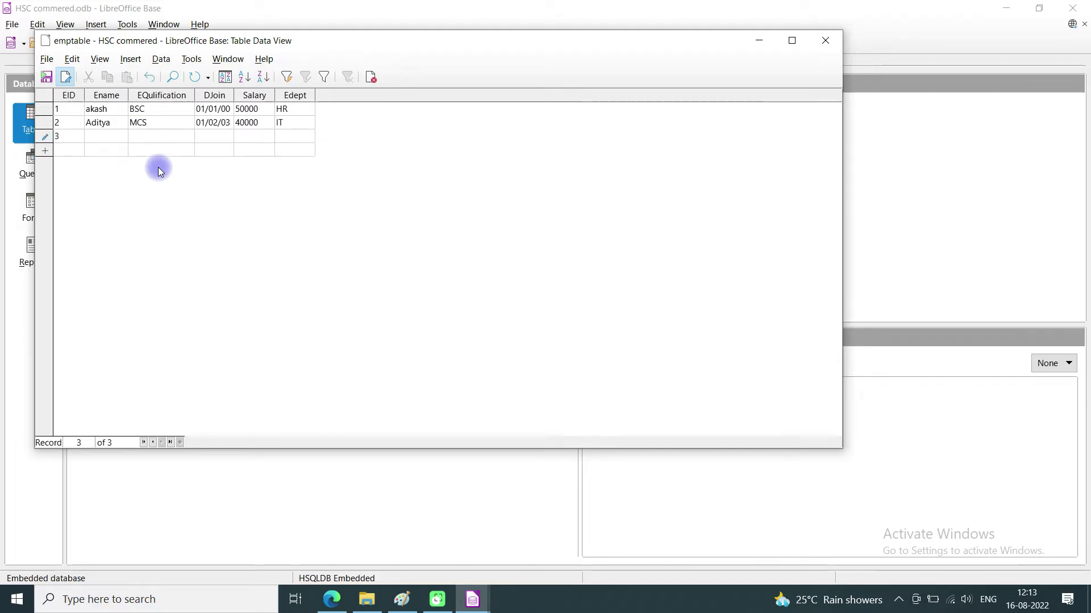
left_click(333, 601)
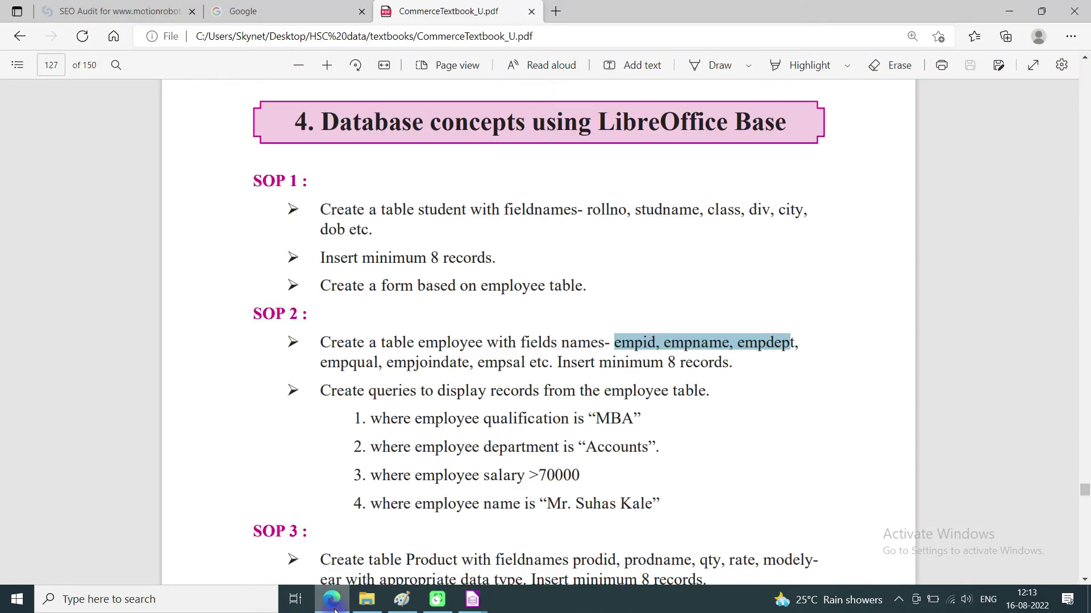
left_click(335, 610)
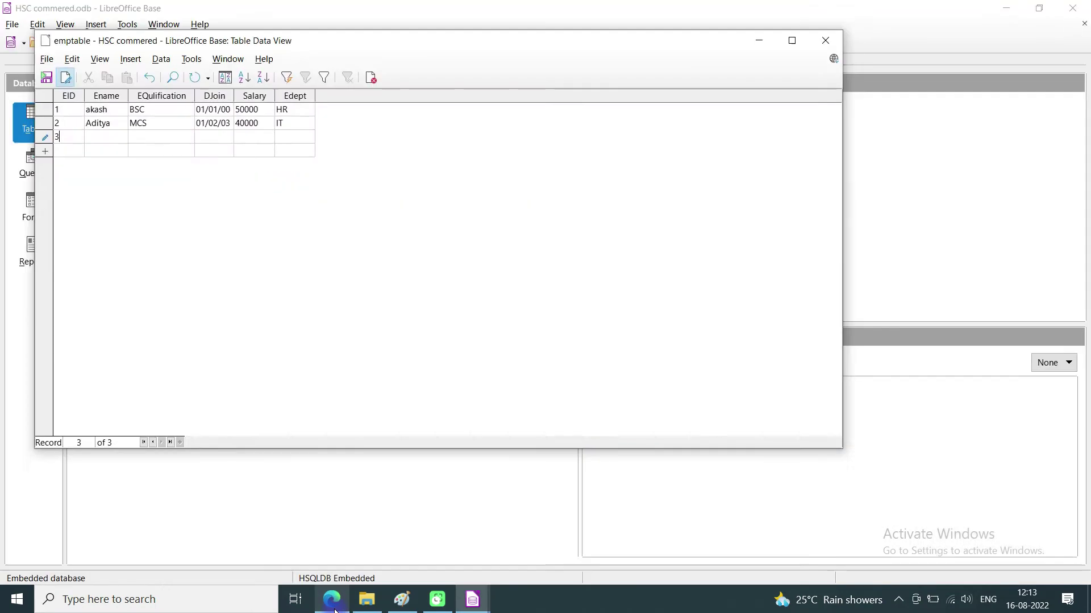
key("Tab")
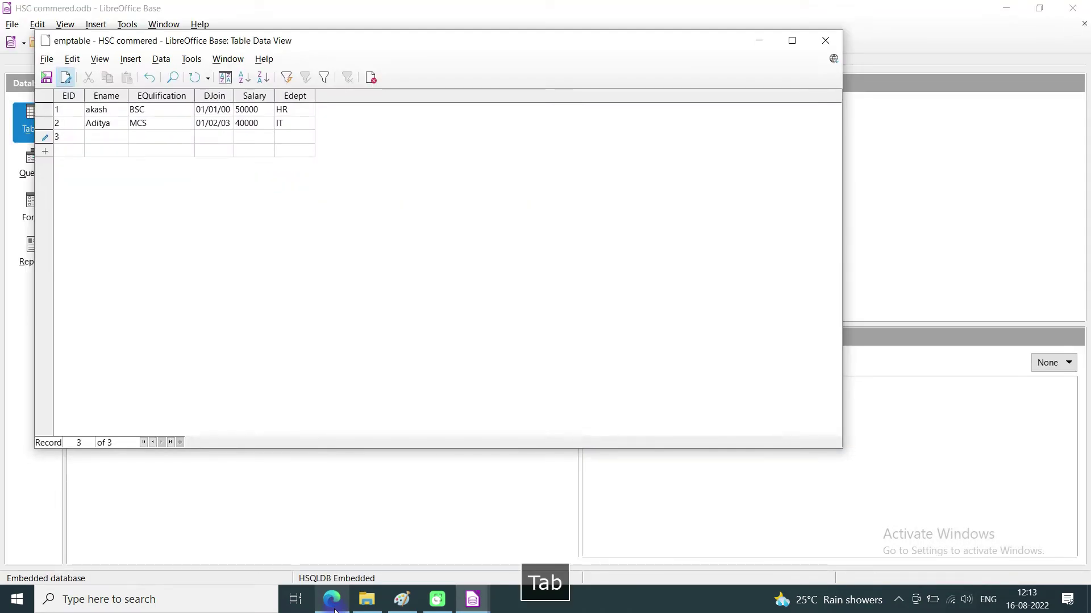
type("neha")
key("Tab")
type("MBA")
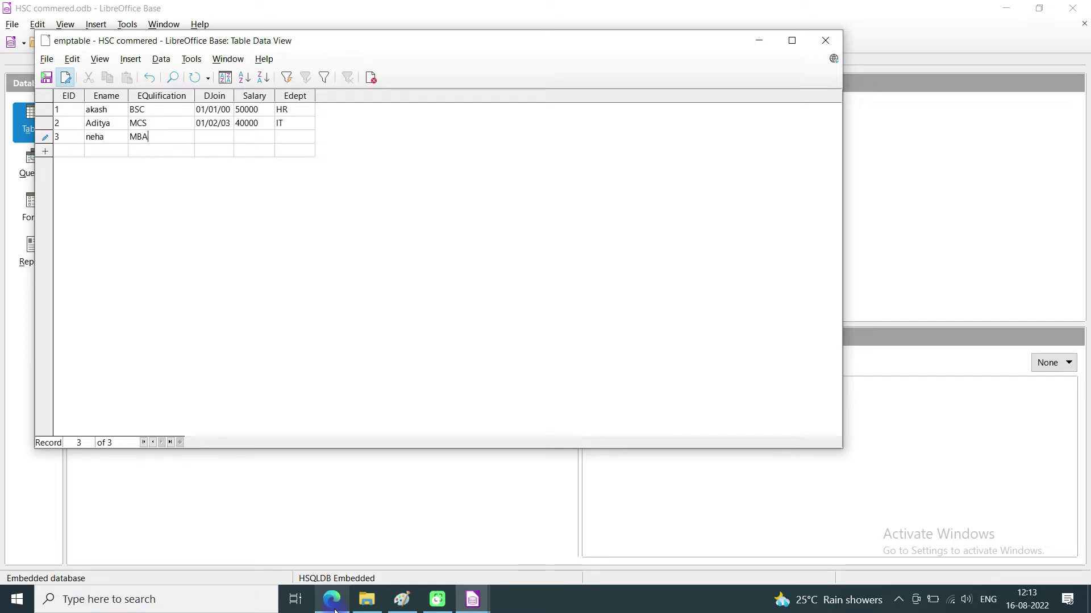
key("Tab")
Complete the third record with joining date 01/02/2005, salary 60000 and department HR
type("01/")
type("02/")
type("2")
type("005")
key("Tab")
type("60000")
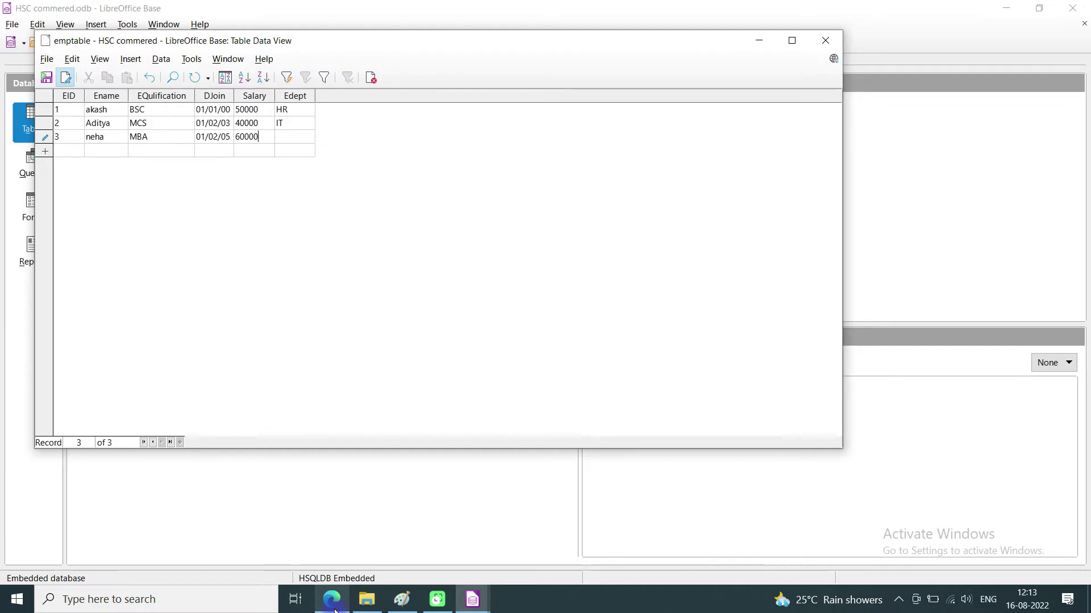
key("Tab")
type("IT")
key("BackSpace")
key("BackSpace")
type("HR")
key("Tab")
Start the fourth record with EID 4, recheck the textbook's query conditions, and enter the employee's name and qualification CA
type("4")
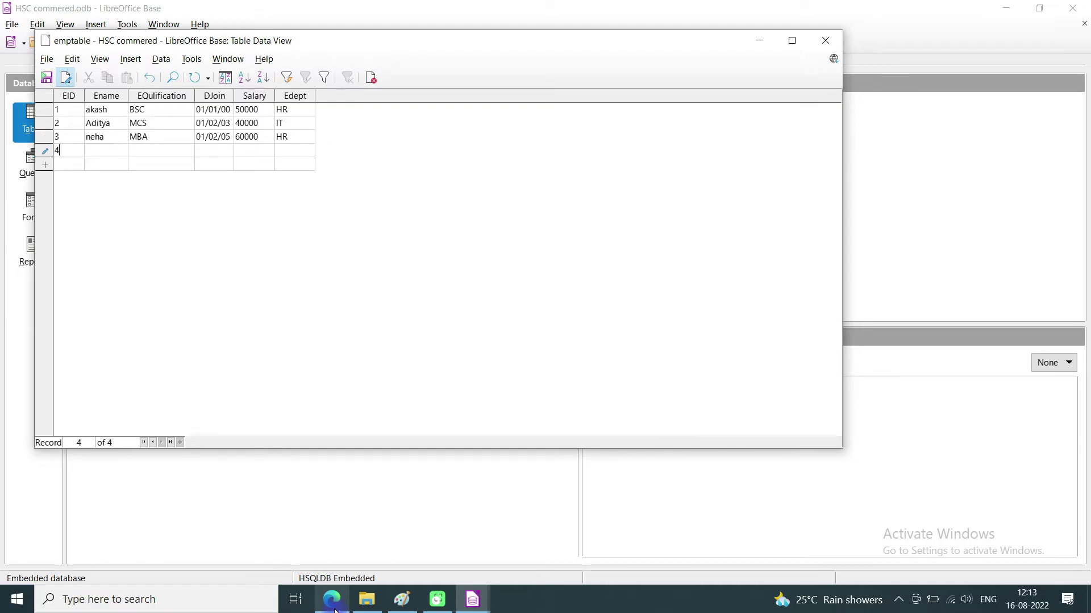
key("Tab")
left_click(334, 602)
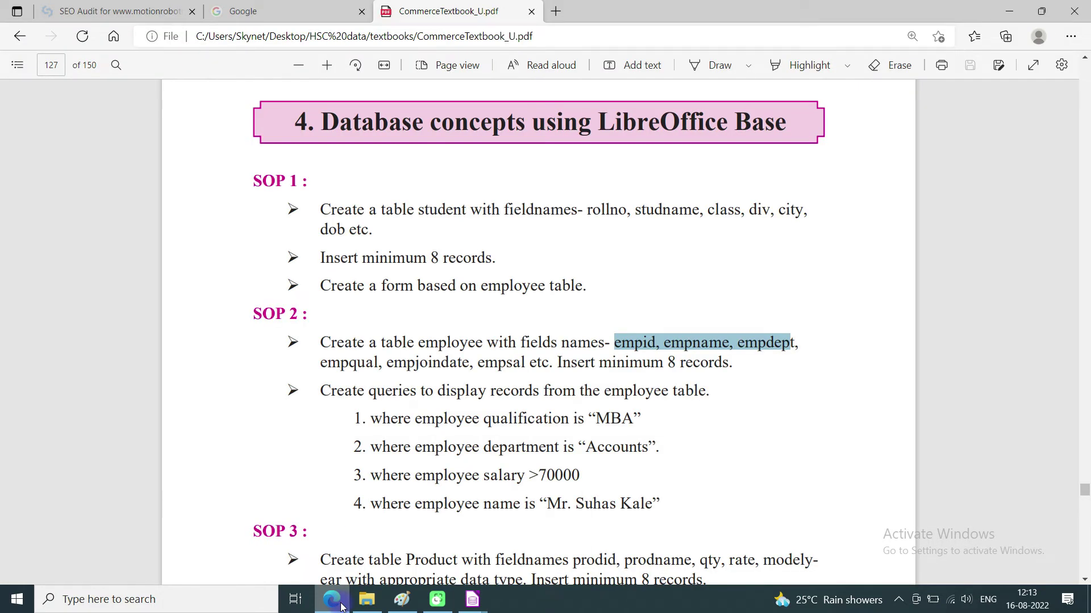
left_click(341, 606)
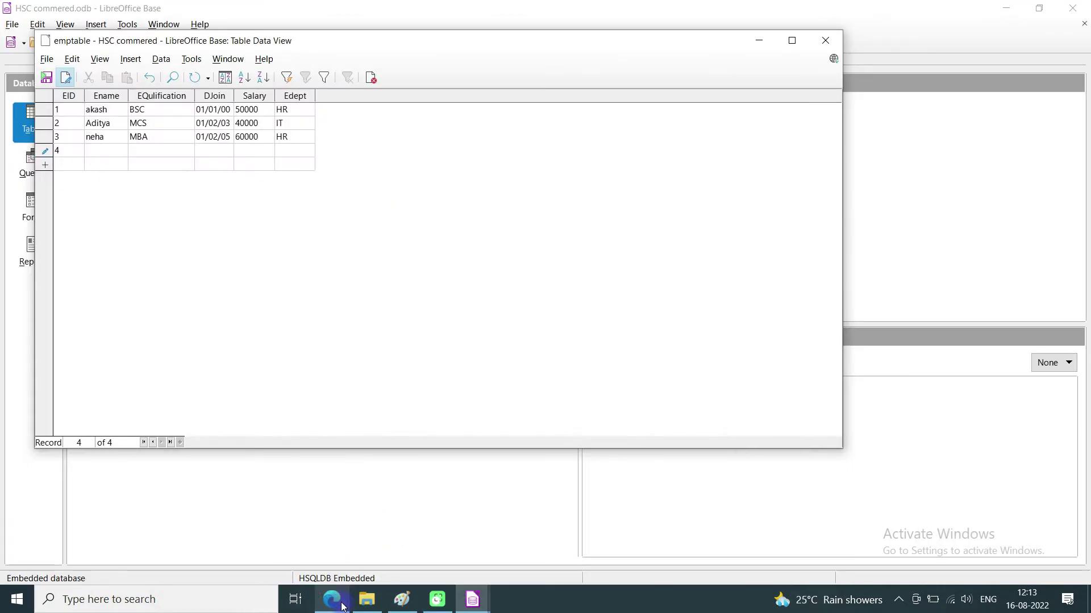
type("Rao")
key("Tab")
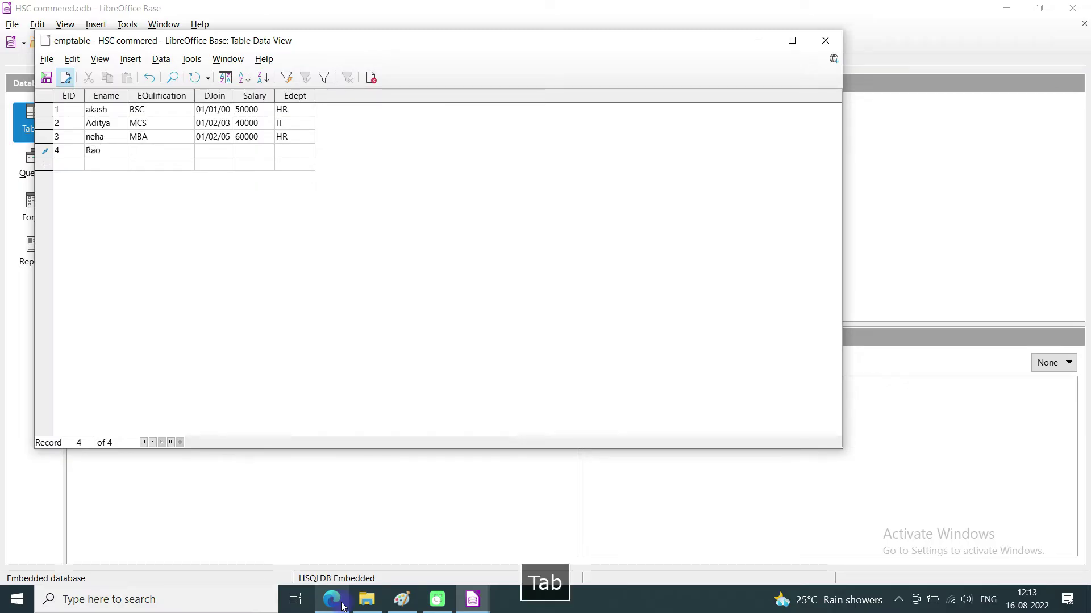
type("CA")
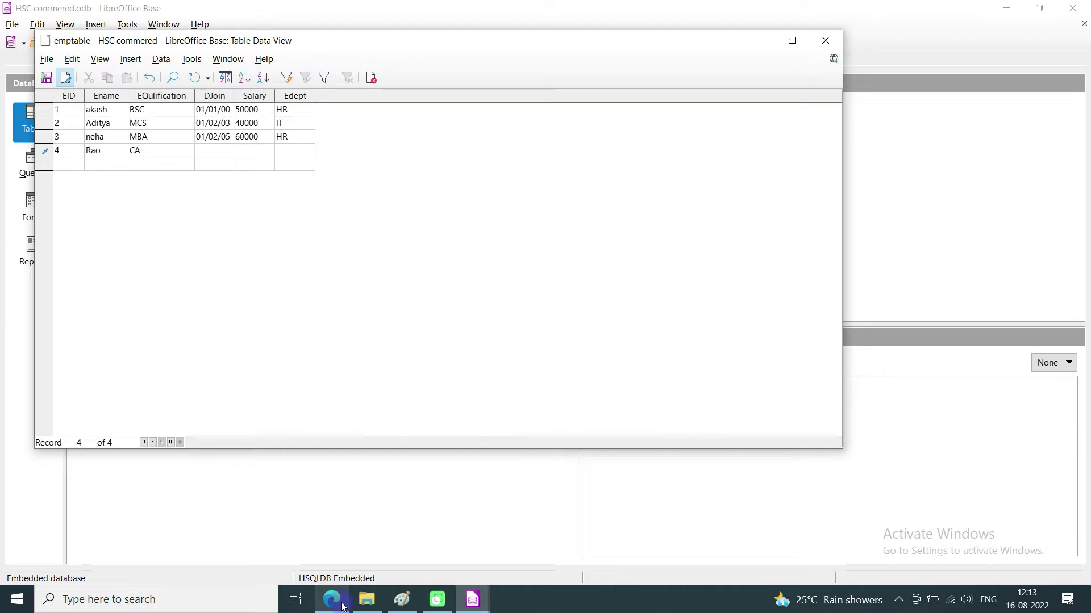
key("Tab")
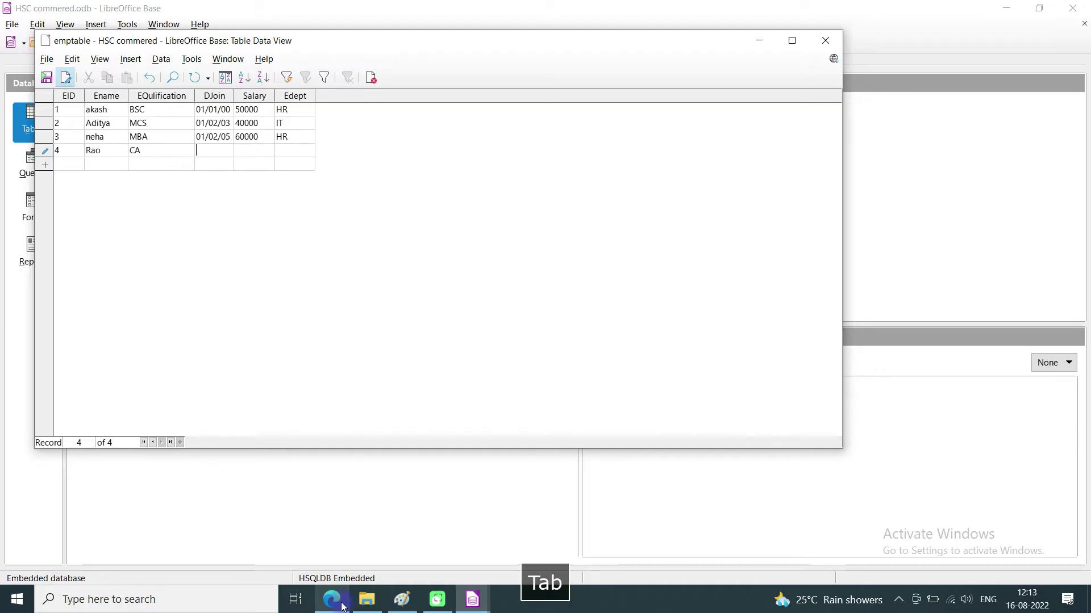
Complete the fourth record with joining date 01/04/2002, salary 80000 and department Account
type("0")
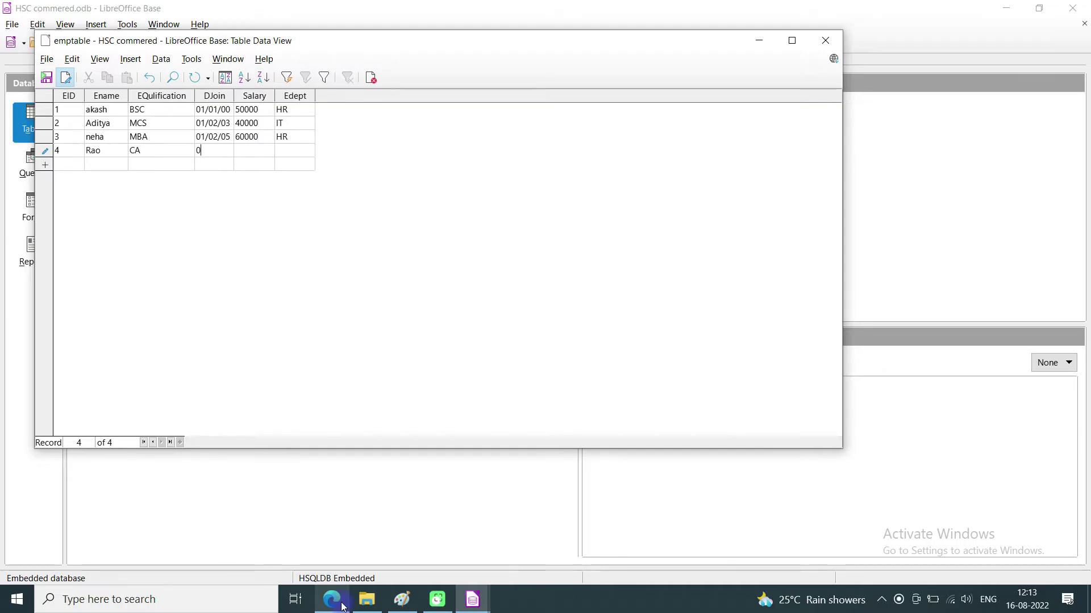
type("1/04/2")
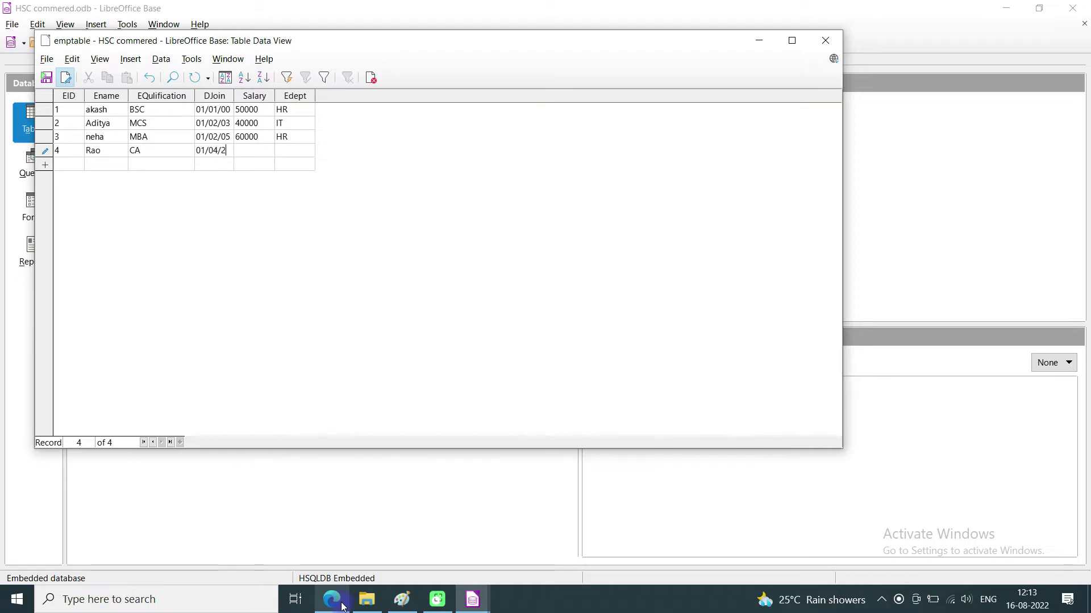
type("002")
key("Tab")
type("80000")
key("Tab")
type("Account")
key("Tab")
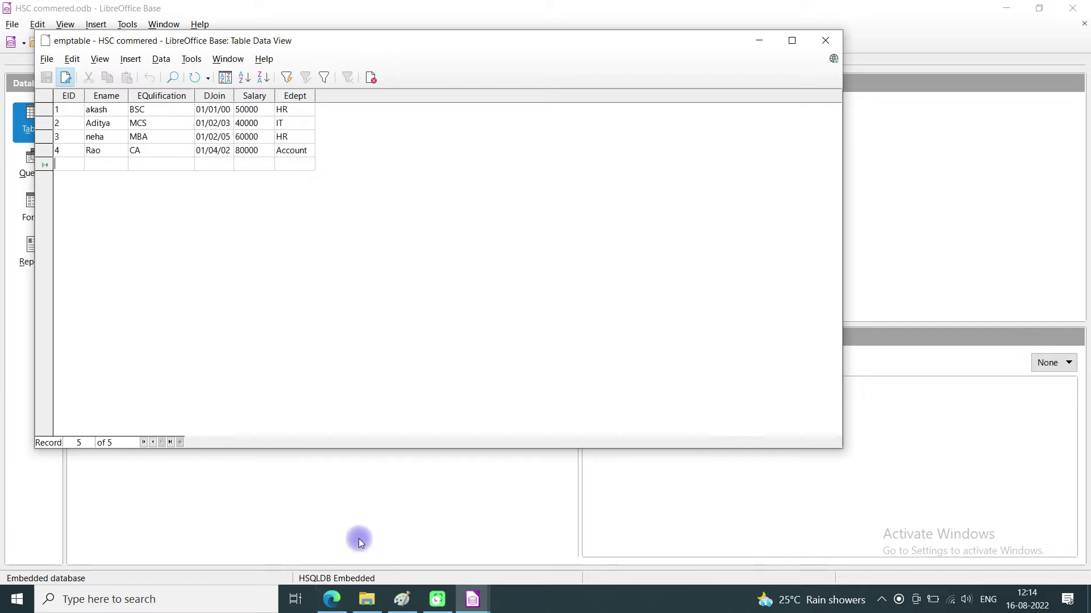
Check the employee name required by the textbook queries and start the fifth record with EID 5, the first name and qualification MCA
left_click(339, 607)
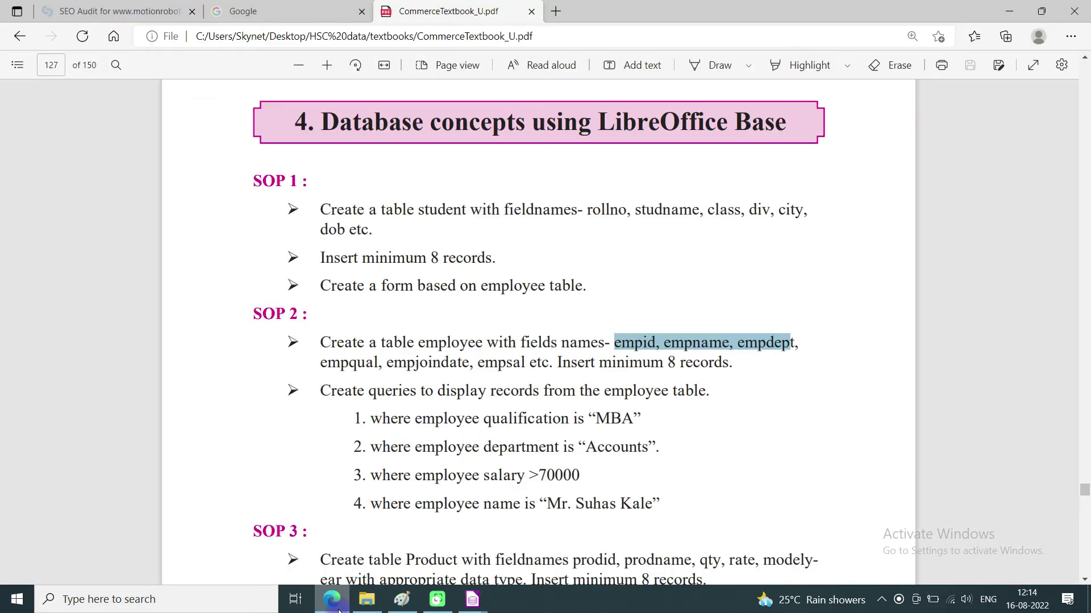
left_click(339, 609)
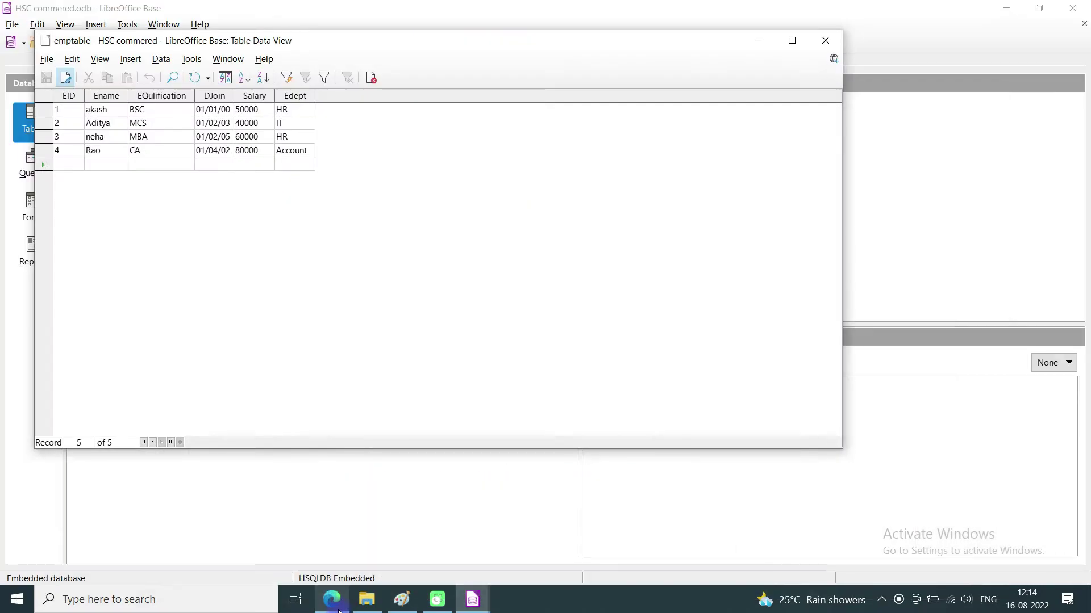
type("5")
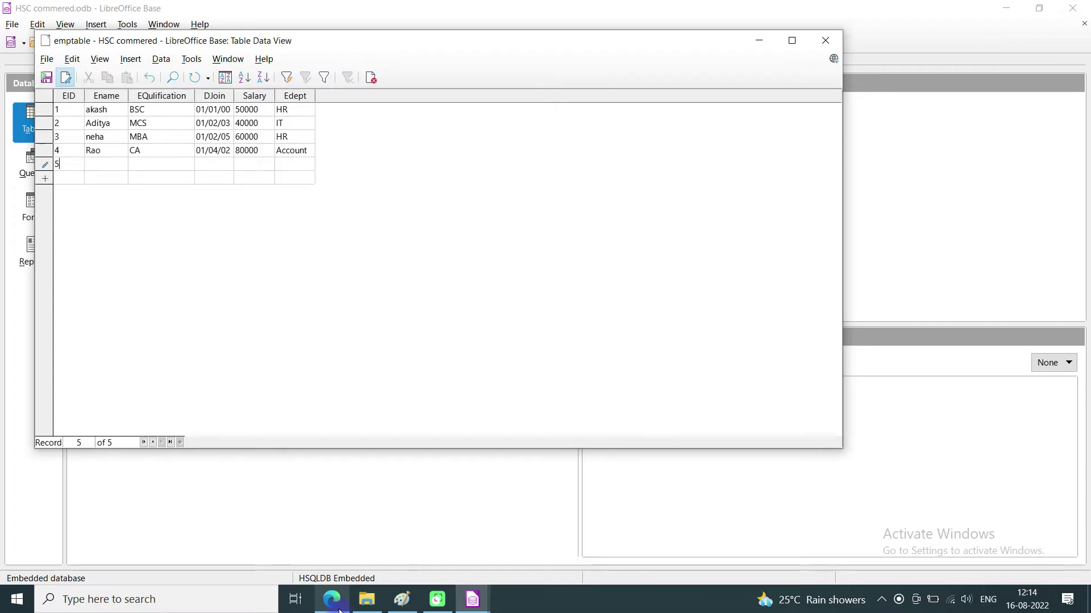
key("Tab")
type("Suhas ")
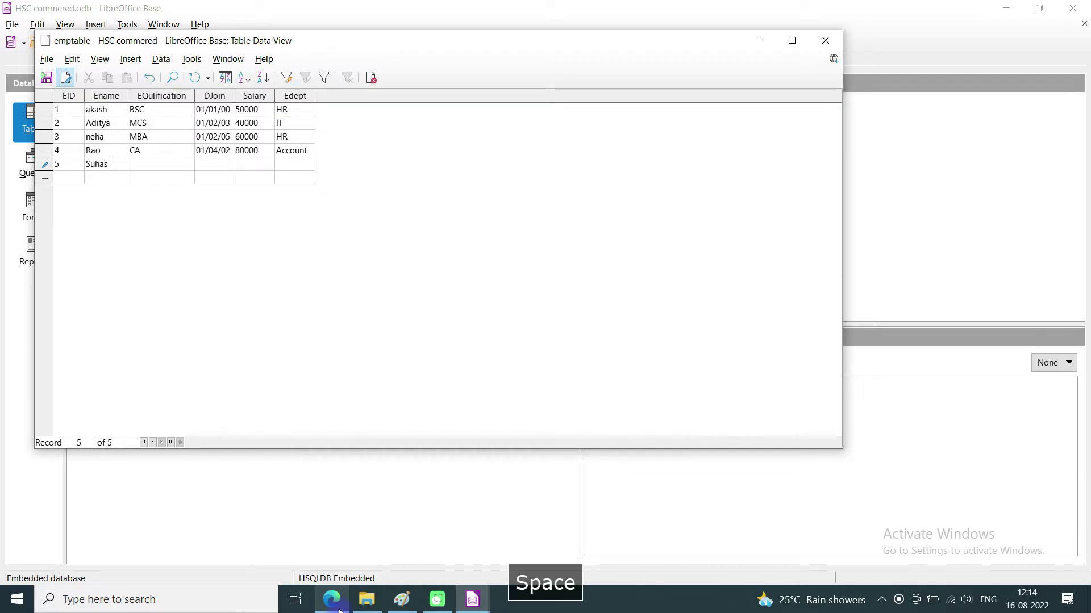
type("kal")
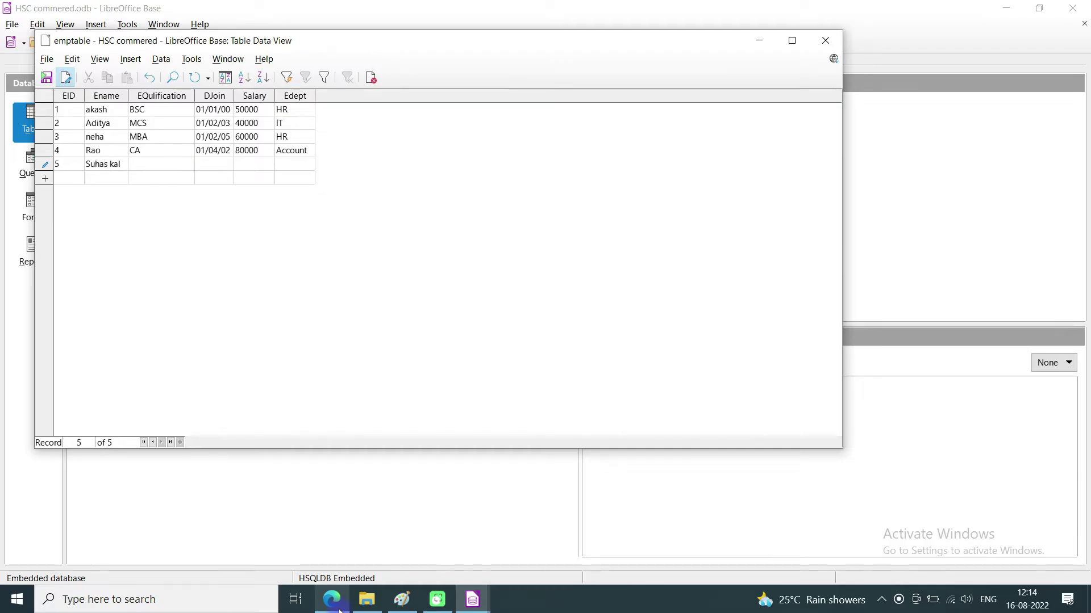
key("BackSpace")
key("BackSpace")
key("Tab")
type("MCA")
key("Tab")
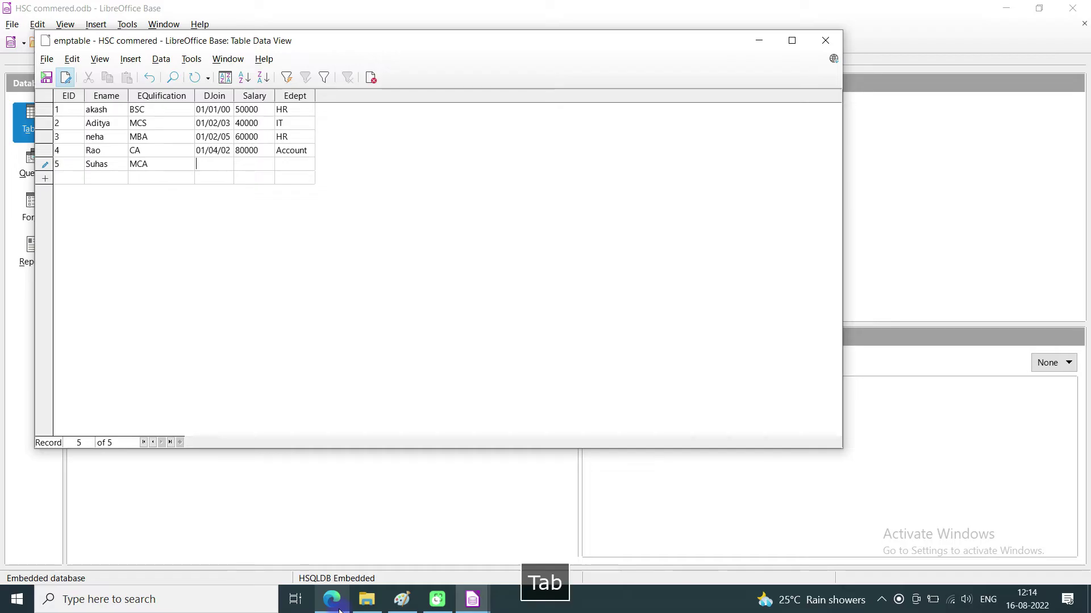
Complete the fifth record with joining date 05/02/2008, salary 50000 and department IT, and close the table data
type("0")
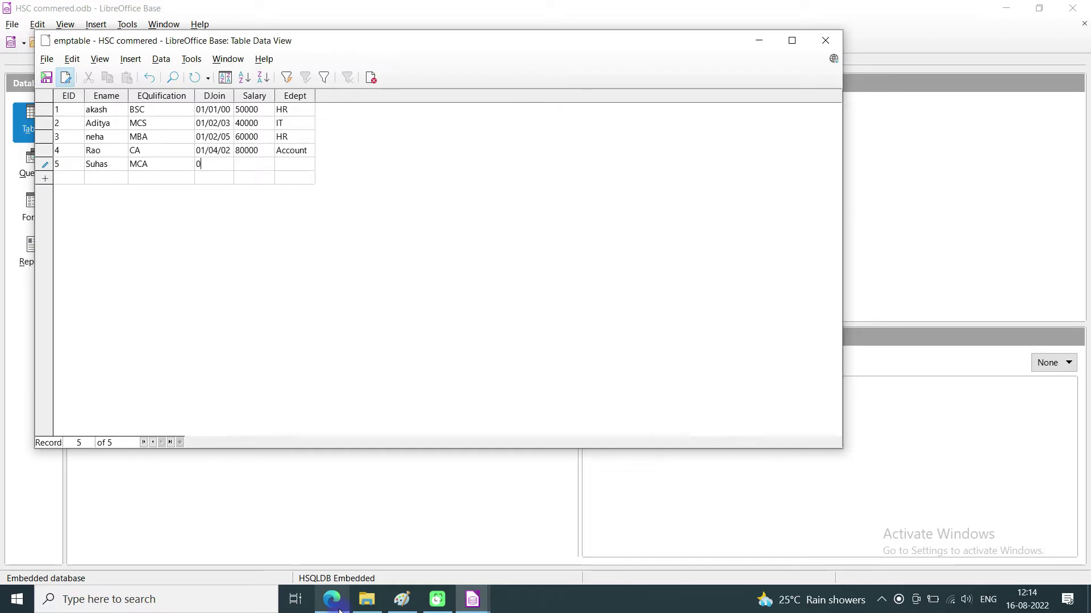
type("5/02/2008")
key("Tab")
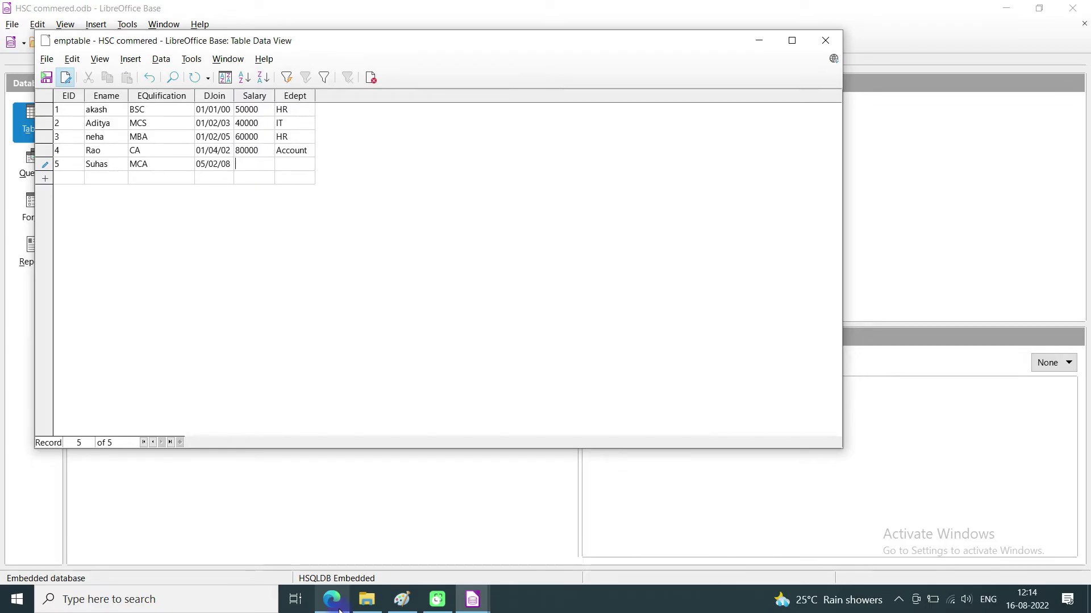
type("50000")
key("Tab")
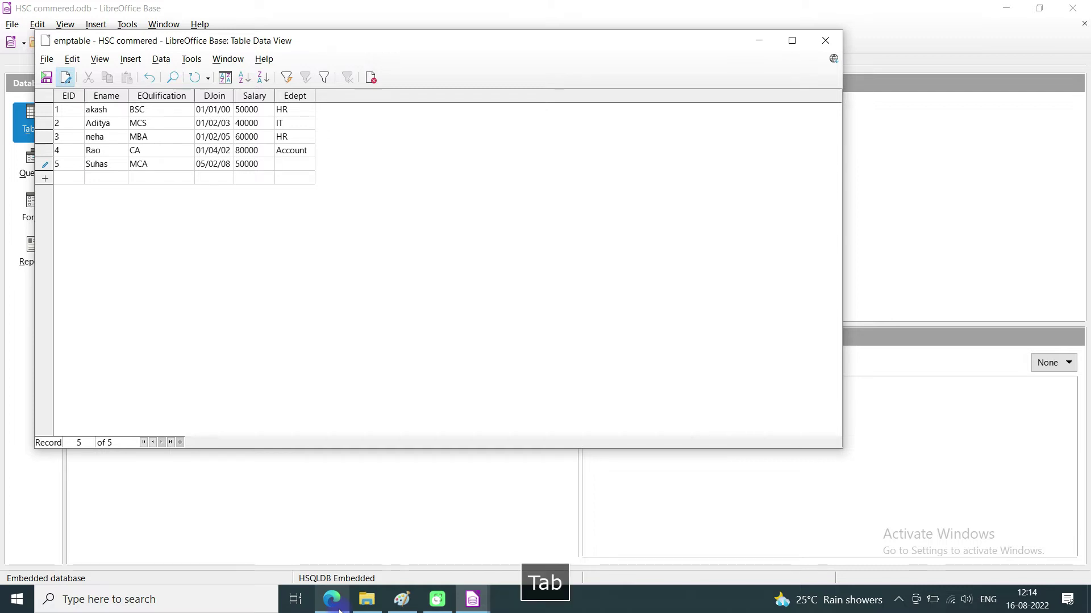
type("IT")
key("Tab")
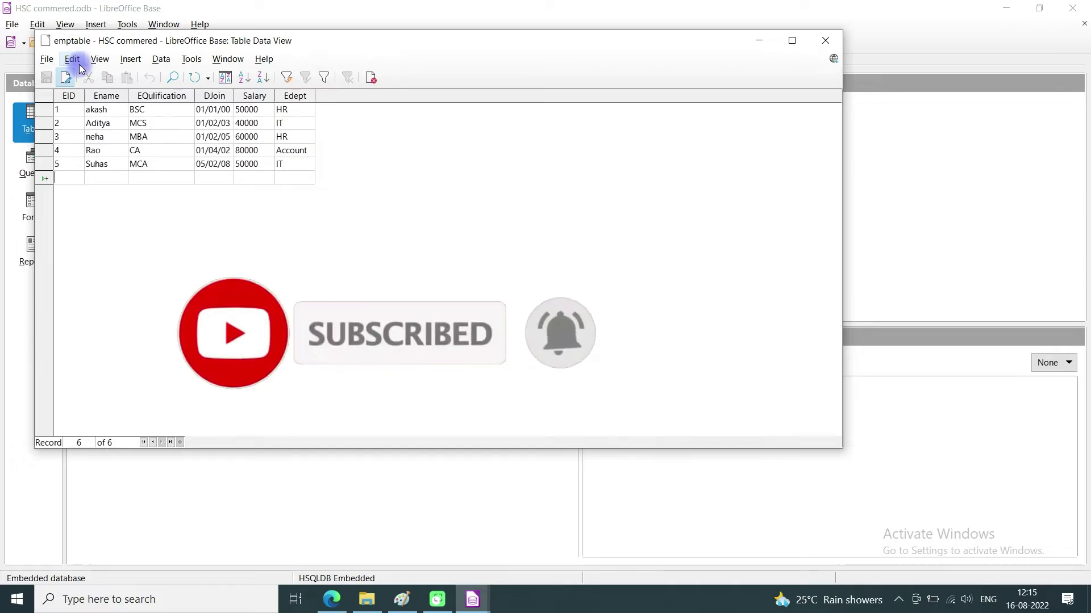
left_click(829, 45)
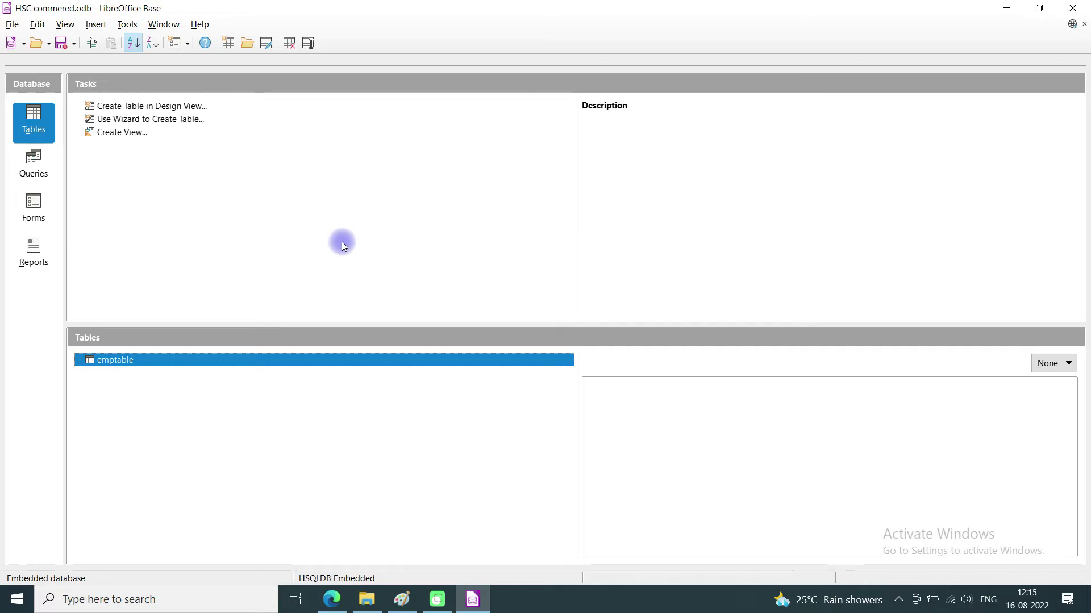
Create a new query in Design View with emptable as its source table
left_click(35, 168)
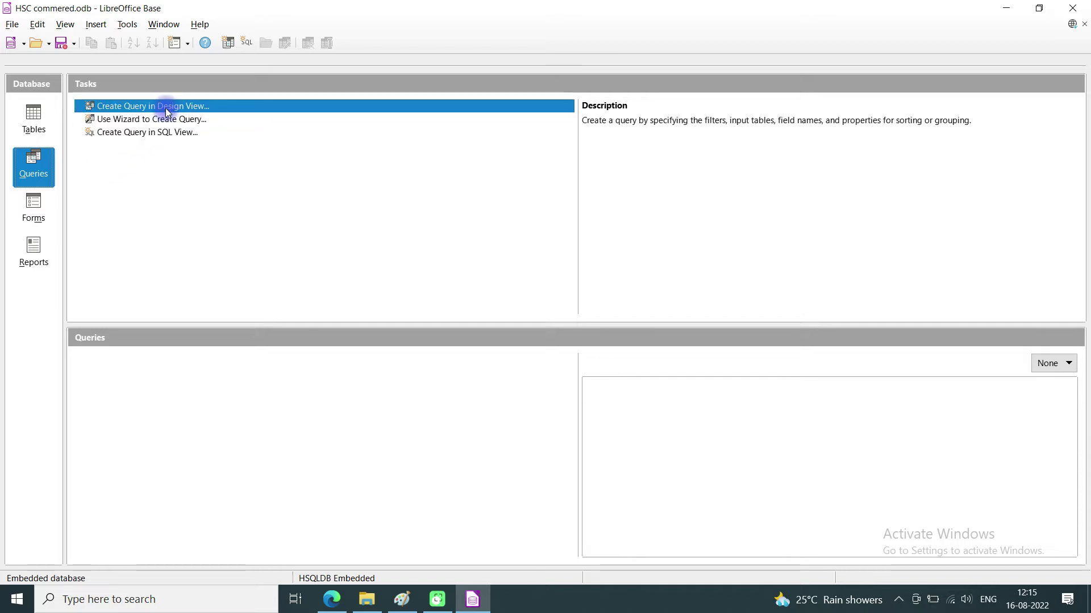
left_click(166, 107)
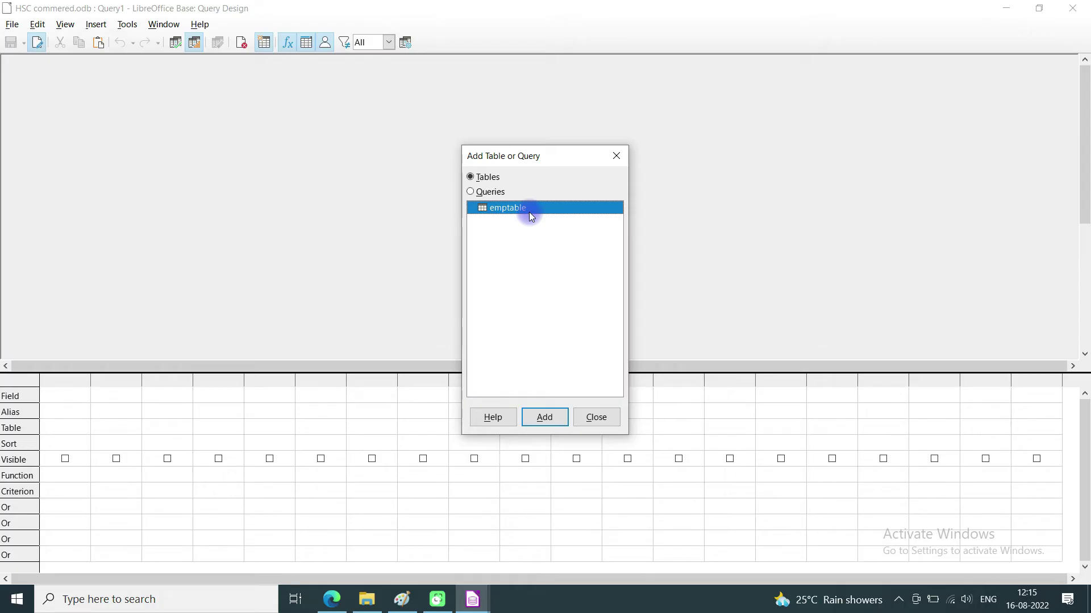
left_click(542, 418)
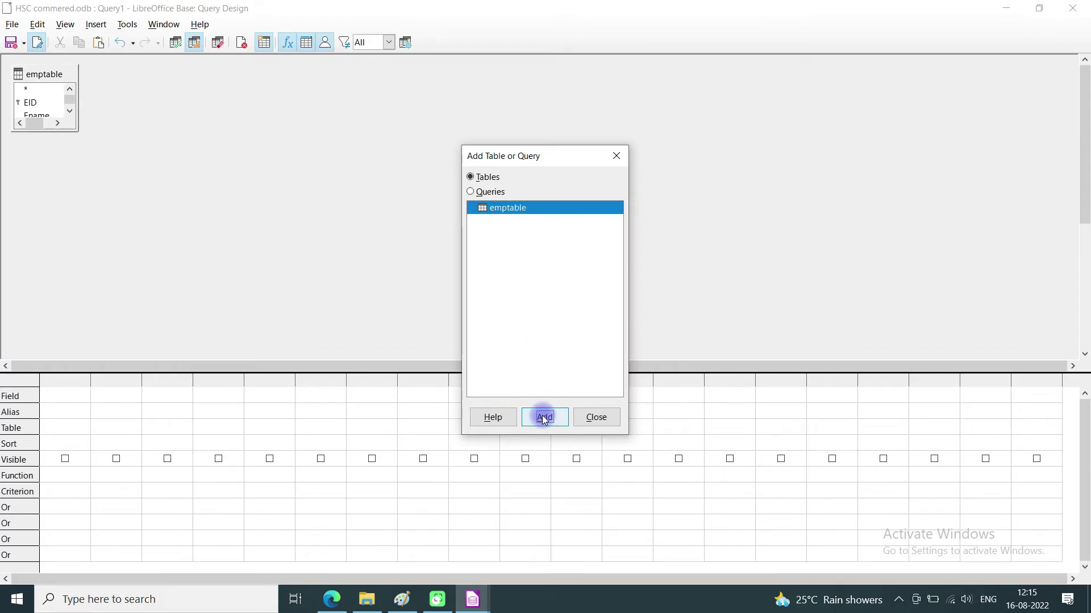
left_click(601, 420)
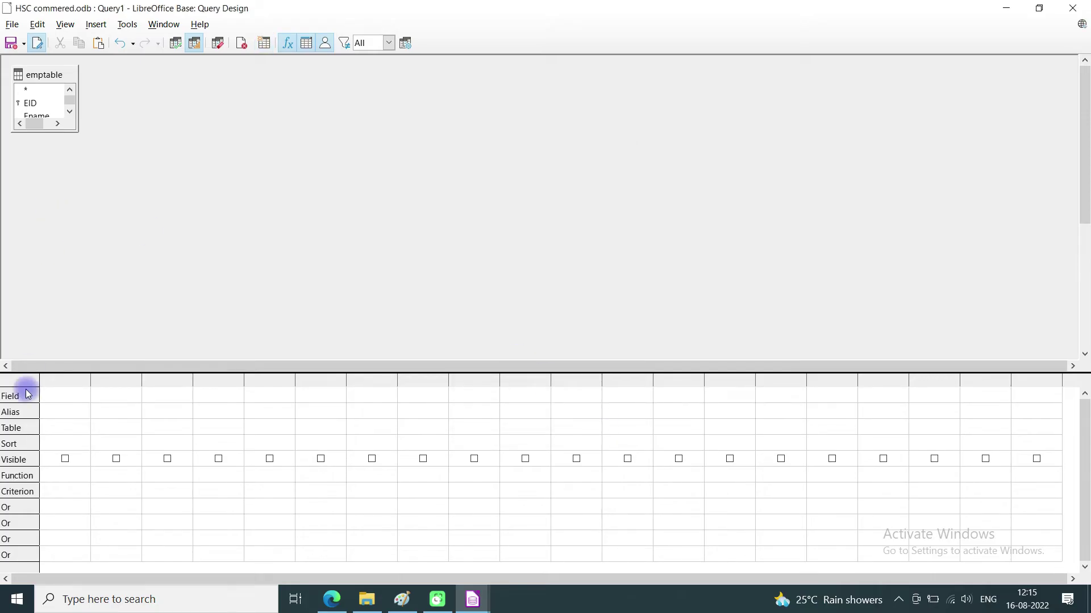
Add the EID, Ename and EQulification fields as the first three query columns
left_click(70, 400)
left_click(83, 398)
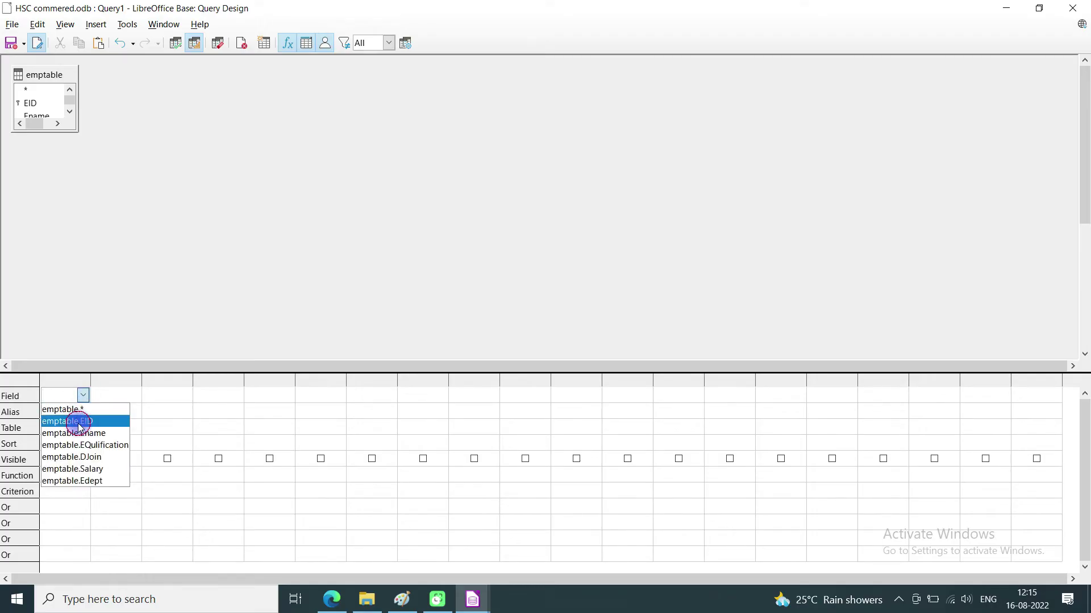
left_click(71, 421)
left_click(114, 400)
left_click(134, 395)
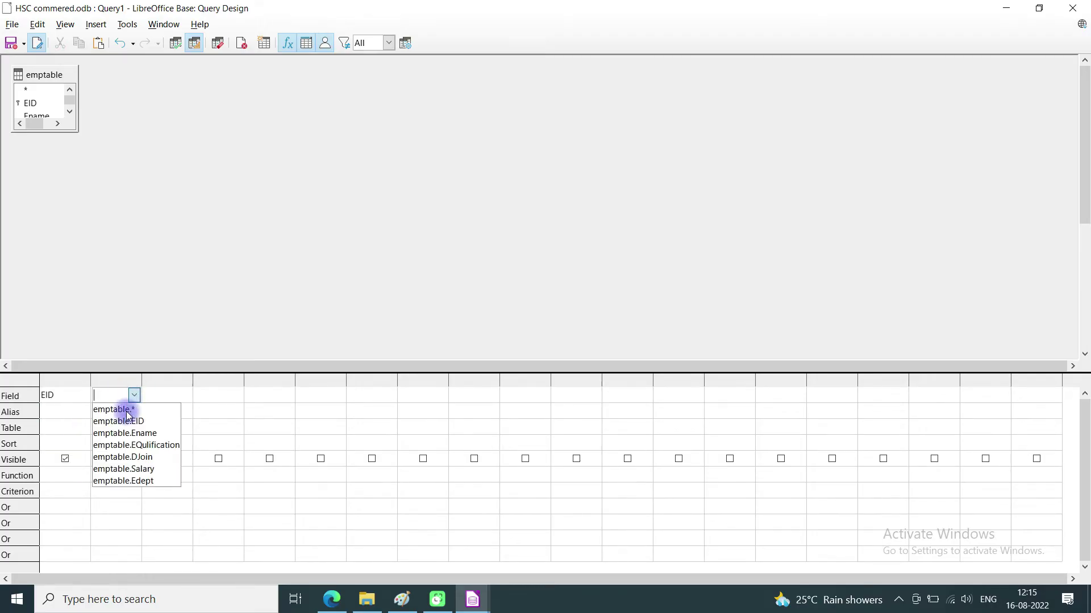
left_click(125, 434)
left_click(189, 398)
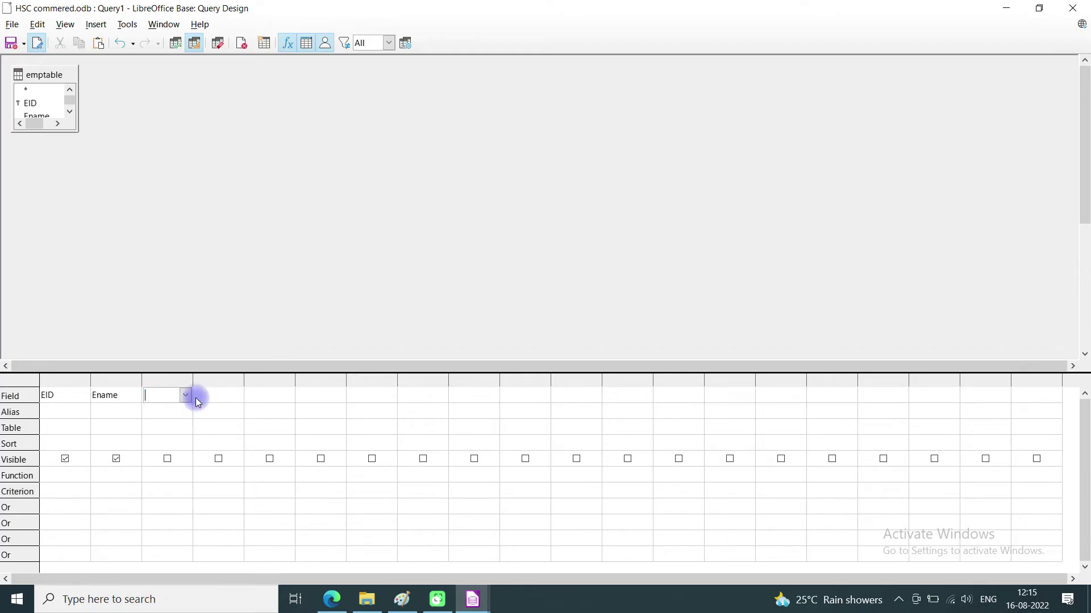
left_click(185, 394)
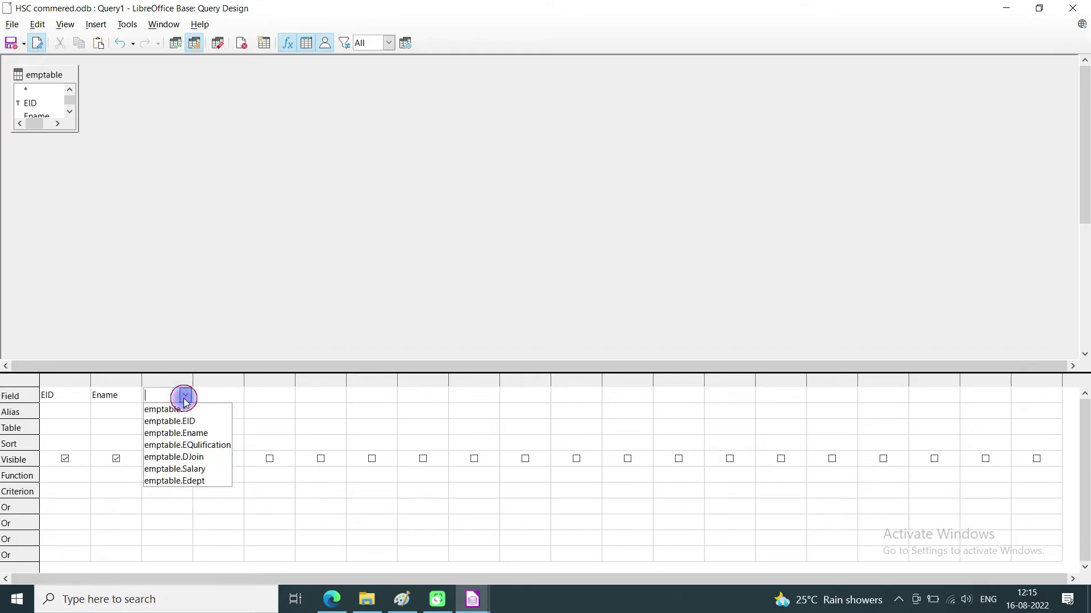
left_click(182, 445)
Add the DJoin, Salary and Edept fields as the remaining query columns
left_click(229, 396)
left_click(235, 396)
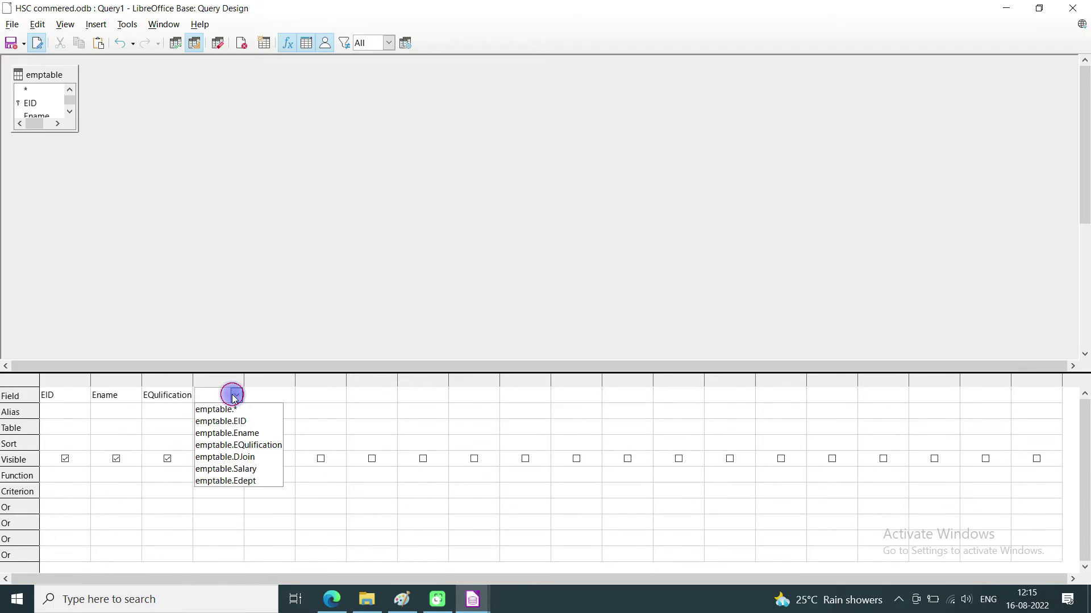
left_click(230, 458)
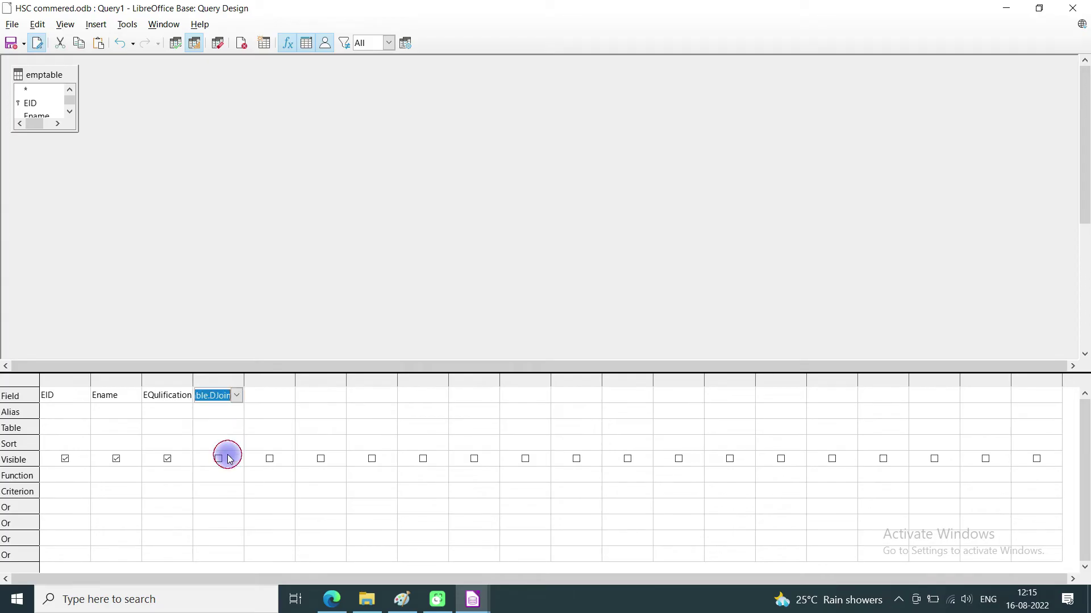
left_click(276, 396)
left_click(288, 395)
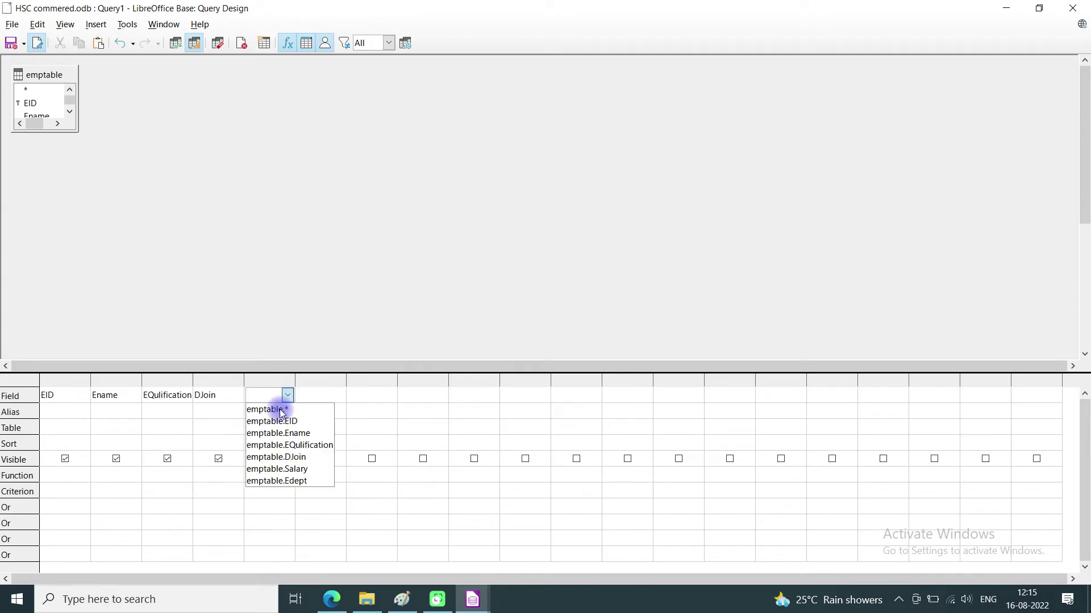
left_click(259, 469)
left_click(317, 401)
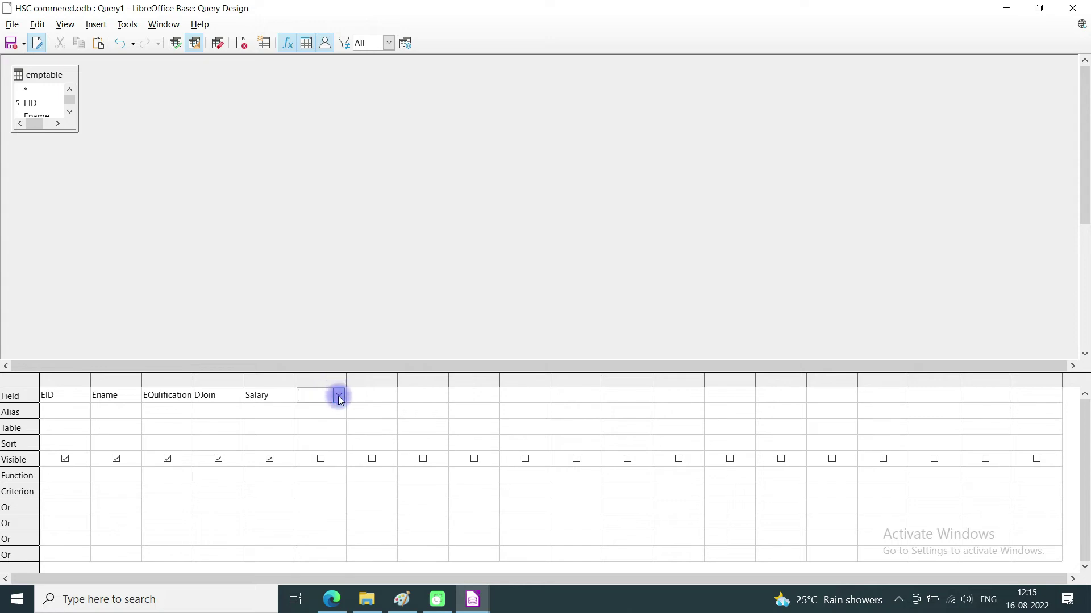
left_click(338, 396)
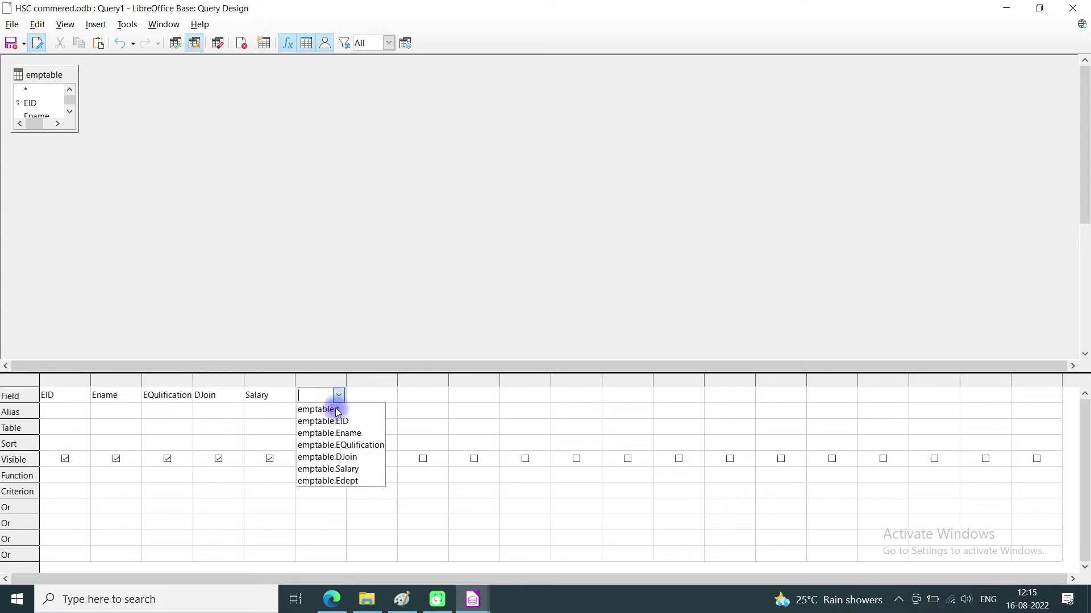
left_click(322, 483)
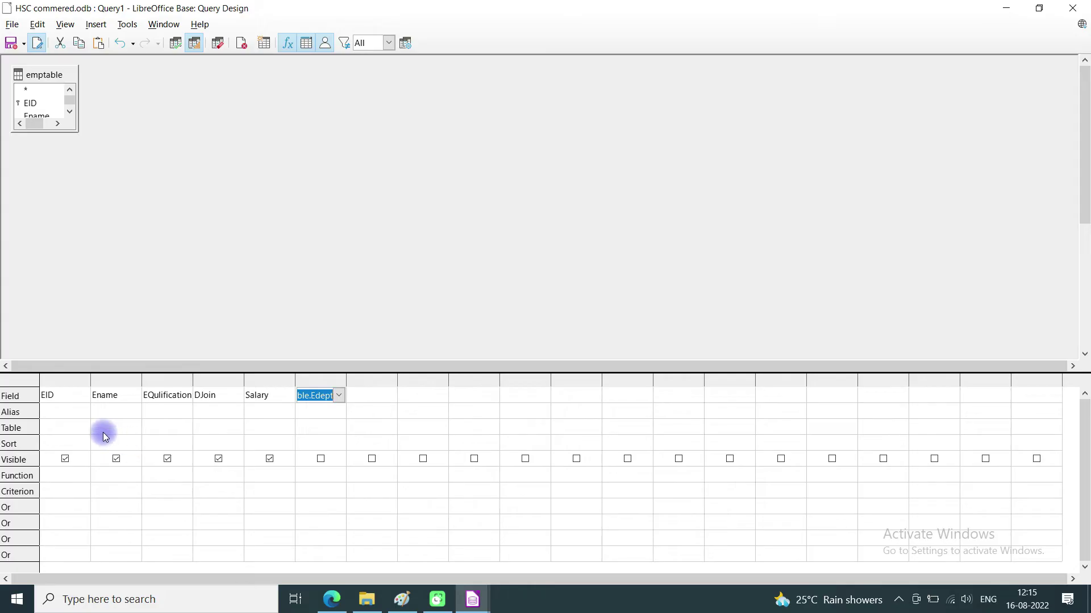
Check the textbook's first query condition, set the EQulification criterion to MBA, and run the query
left_click(332, 600)
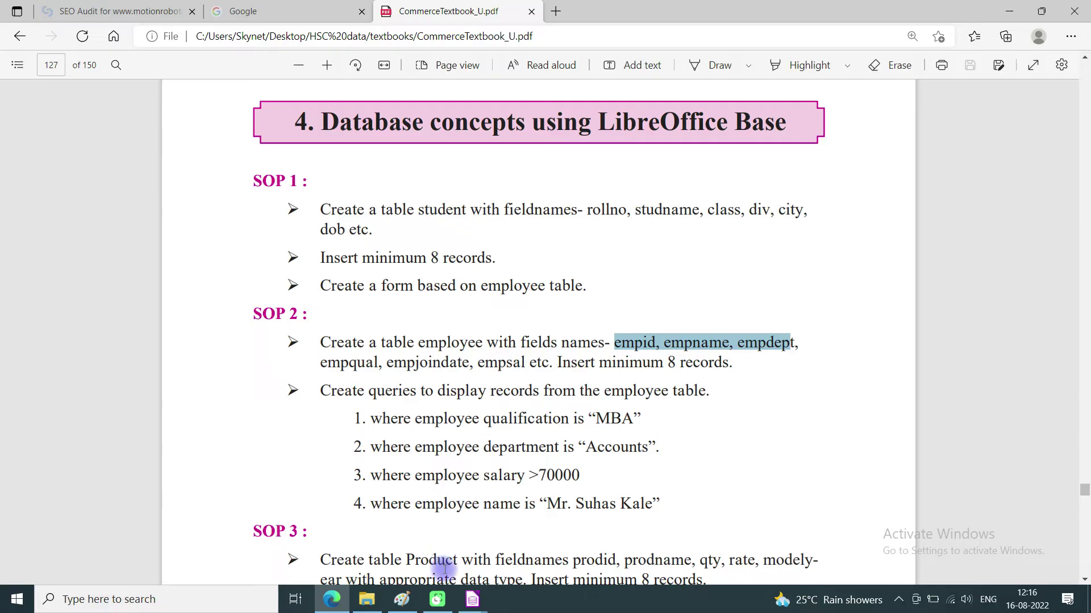
left_click(472, 599)
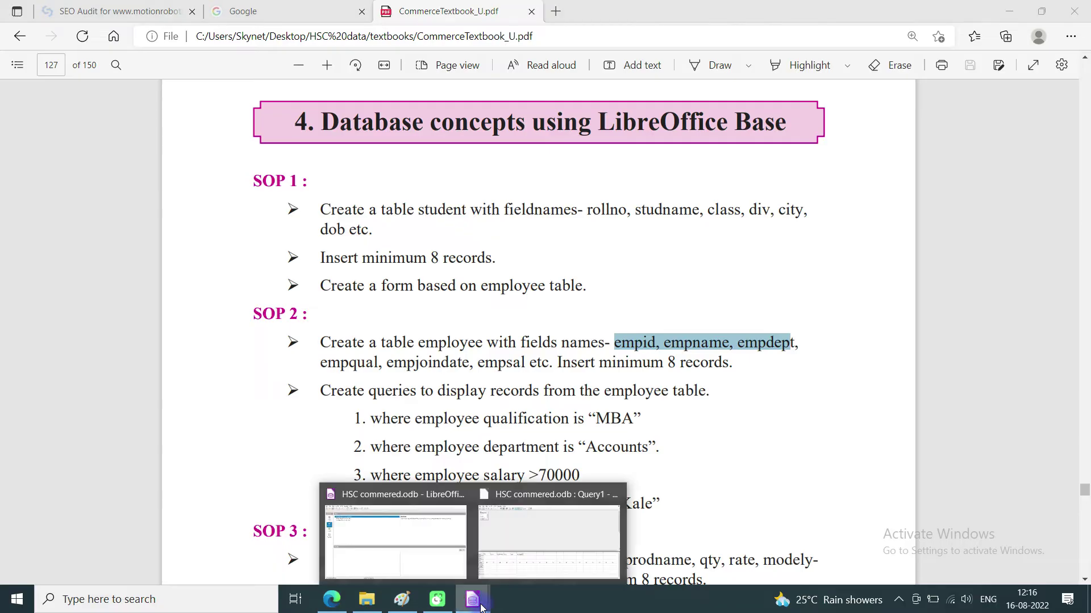
left_click(513, 553)
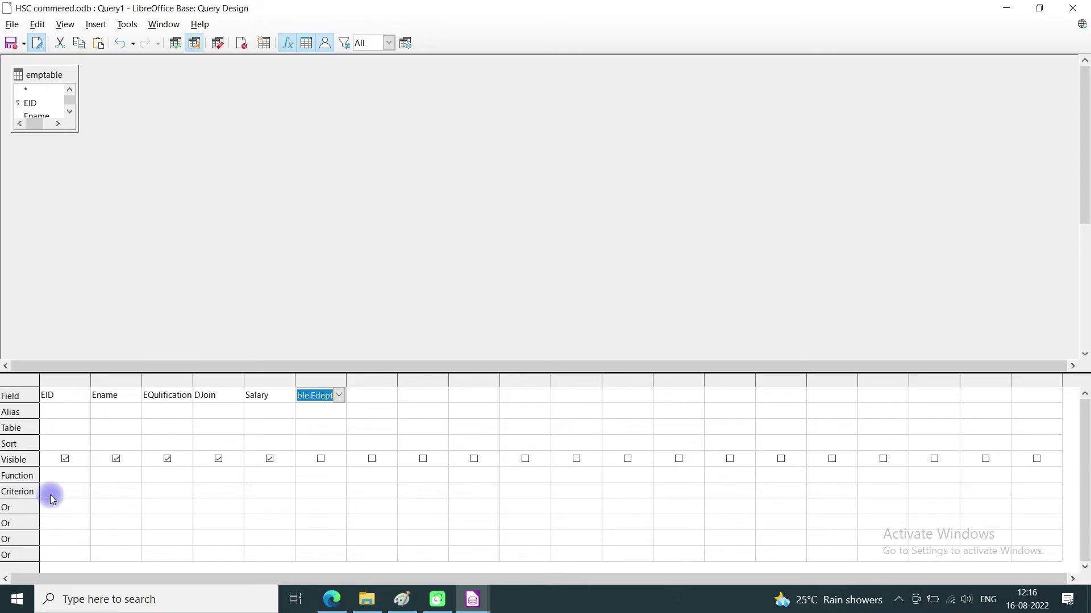
left_click(158, 494)
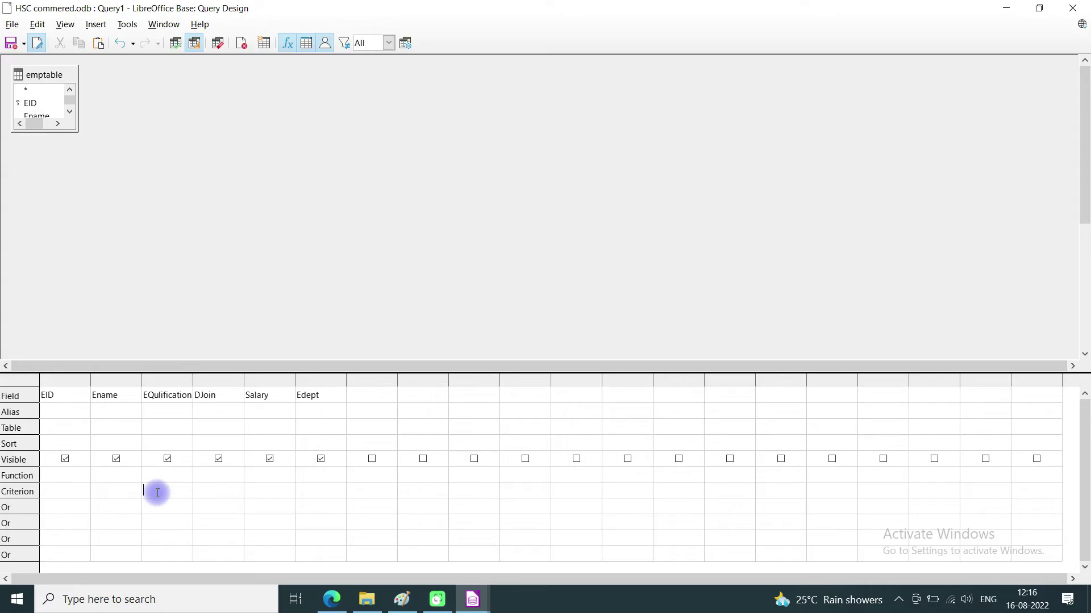
type("MBA")
left_click(176, 44)
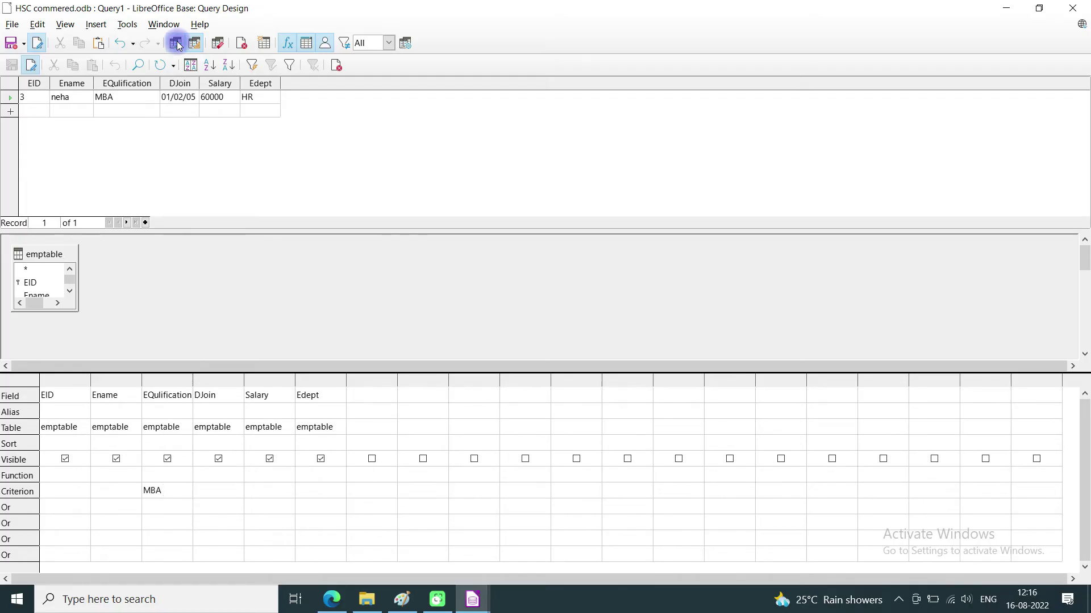
Check the textbook's second query condition about the employee department and return to the query design
left_click(332, 599)
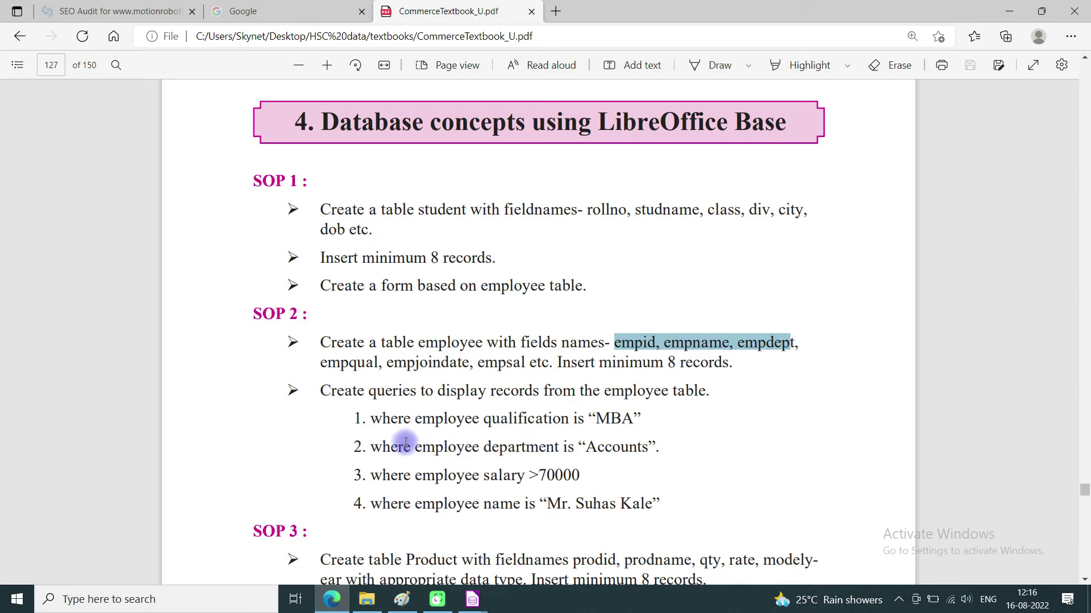
left_click_drag(382, 446, 658, 448)
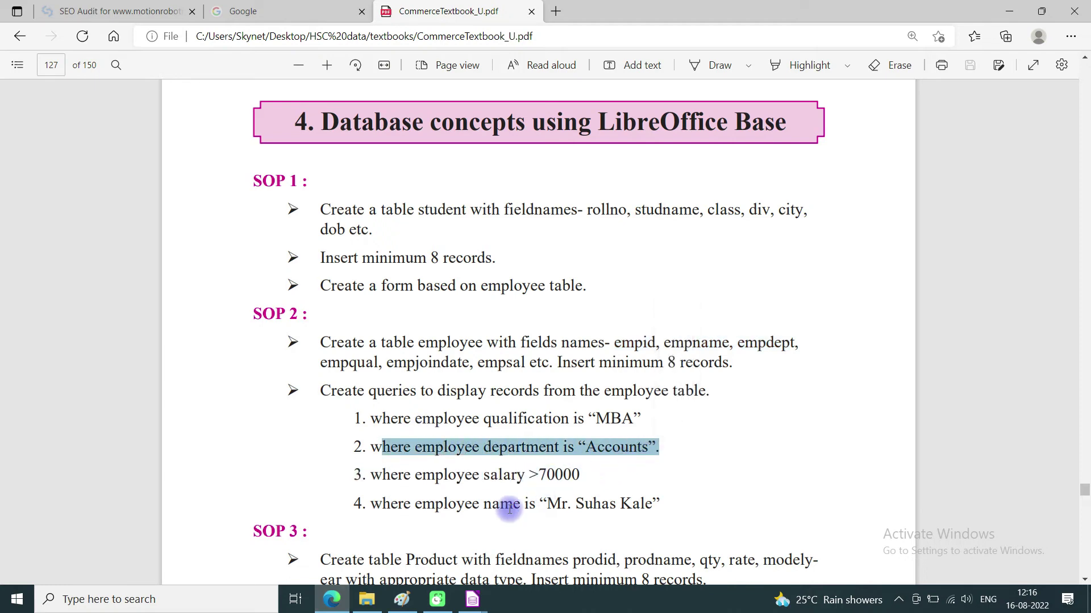
mouse_move(484, 586)
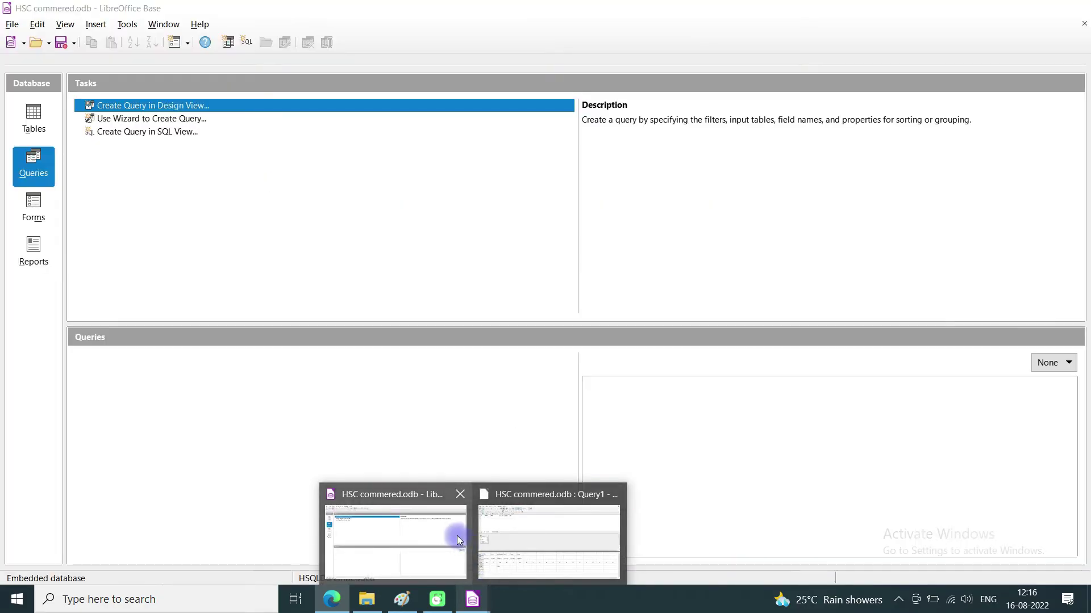
mouse_move(458, 559)
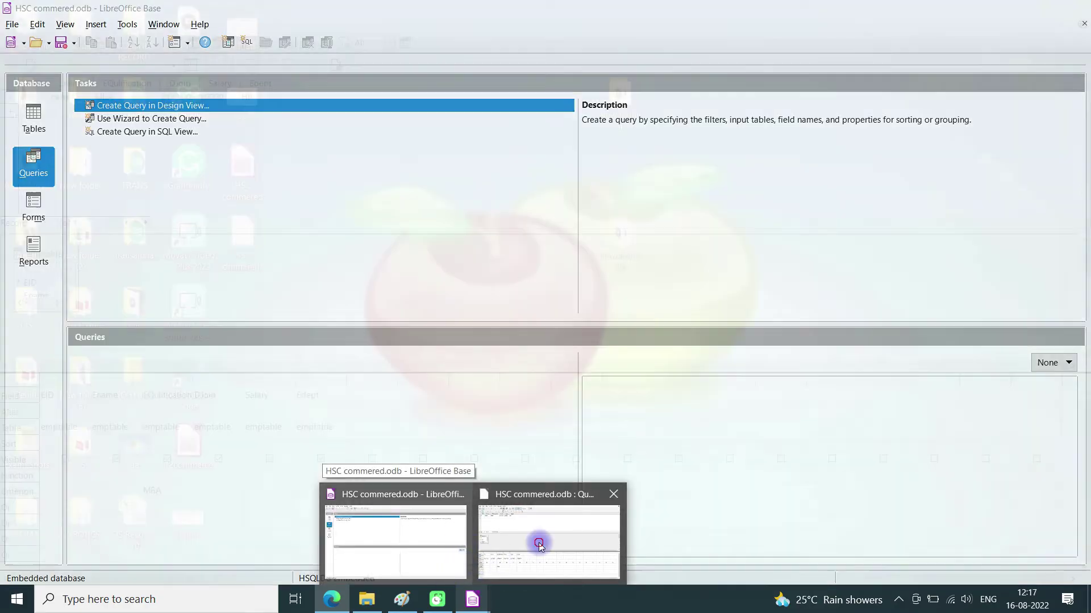
left_click(535, 540)
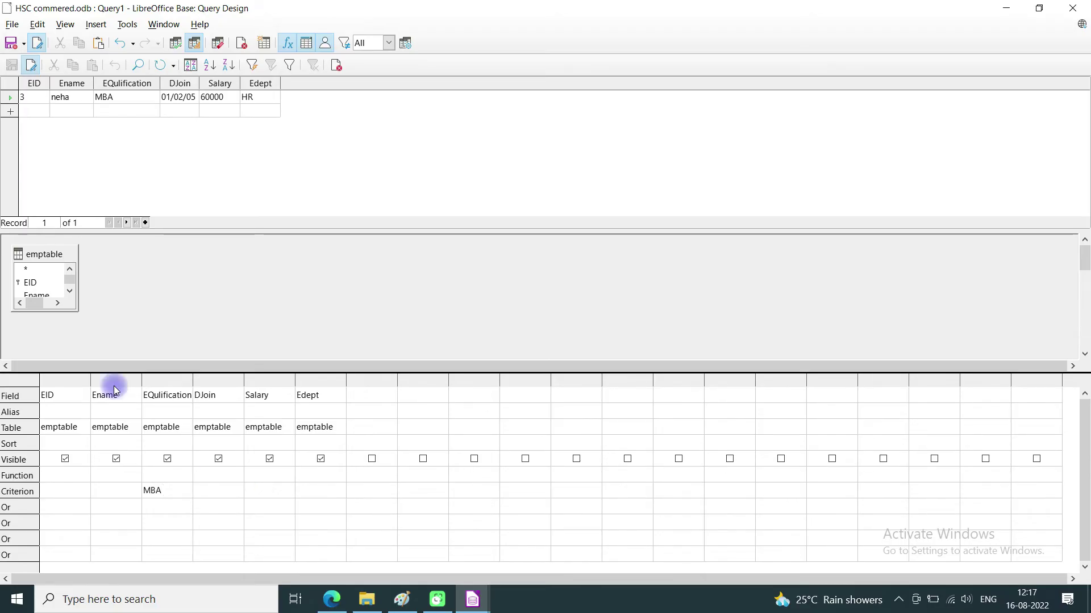
Save the MBA qualification query under the name Q1
left_click(11, 46)
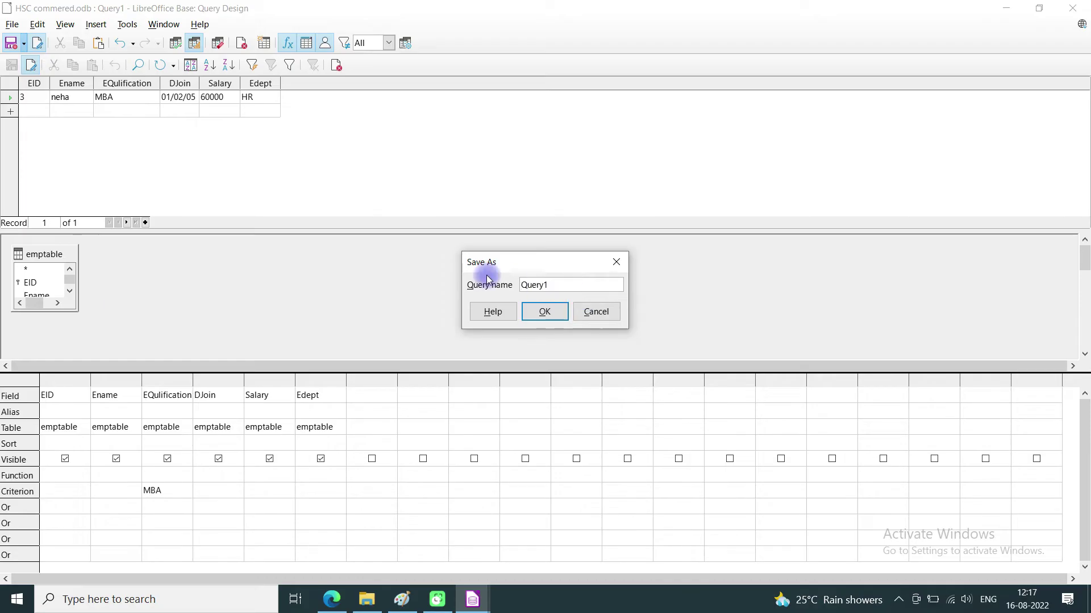
key("BackSpace")
key("BackSpace")
key("BackSpace")
key("BackSpace")
key("BackSpace")
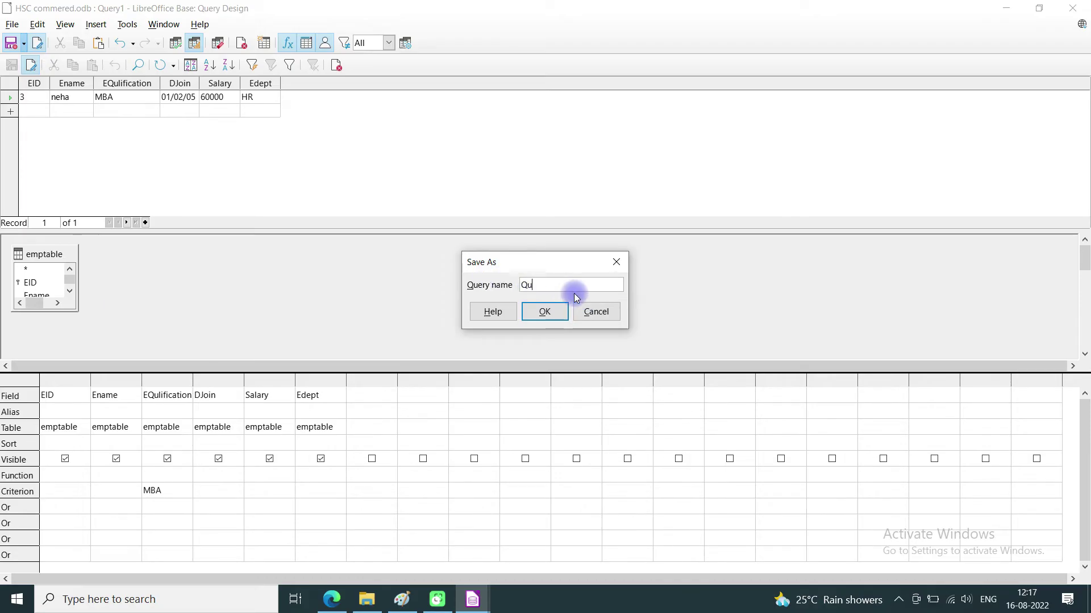
type("1")
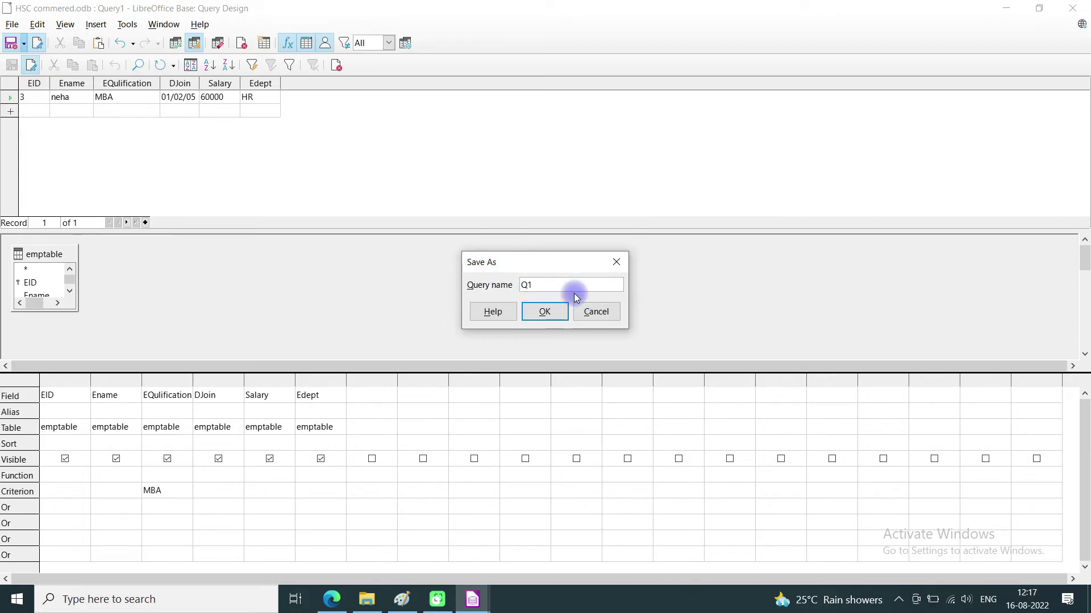
left_click(546, 310)
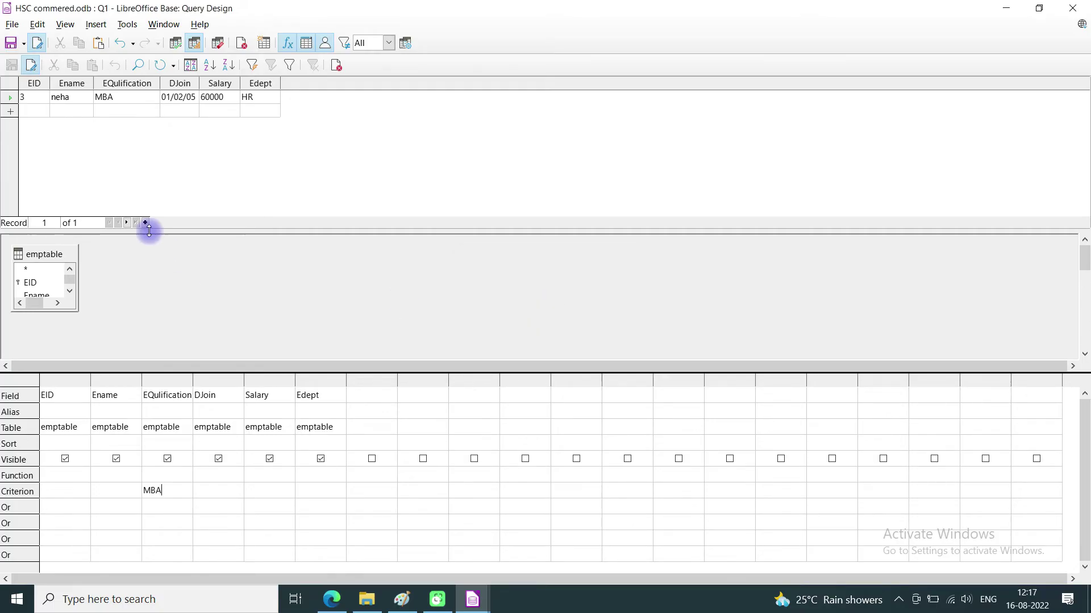
left_click(12, 24)
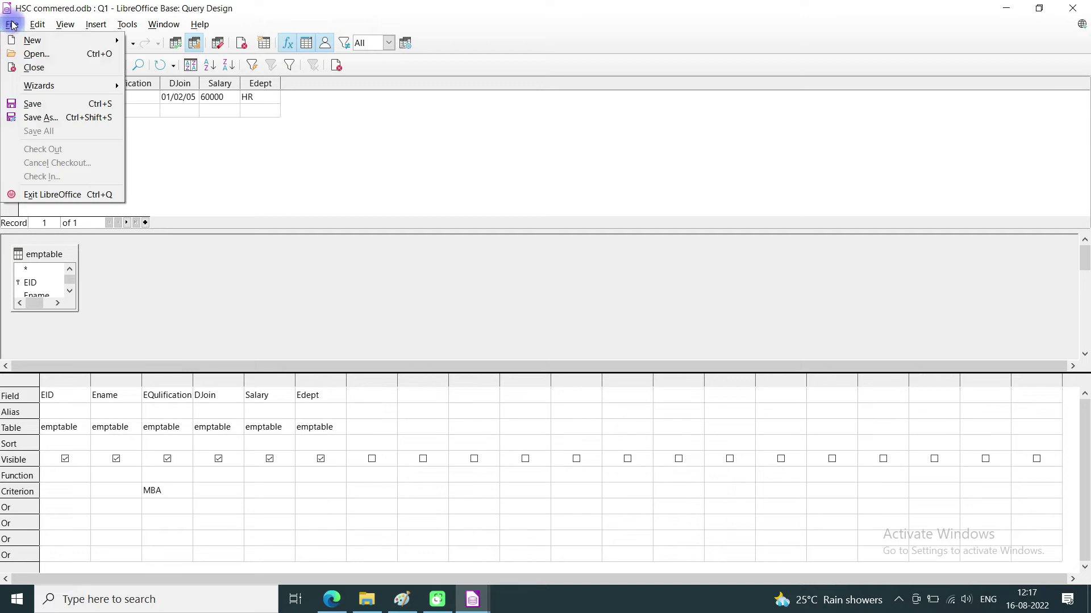
mouse_move(32, 45)
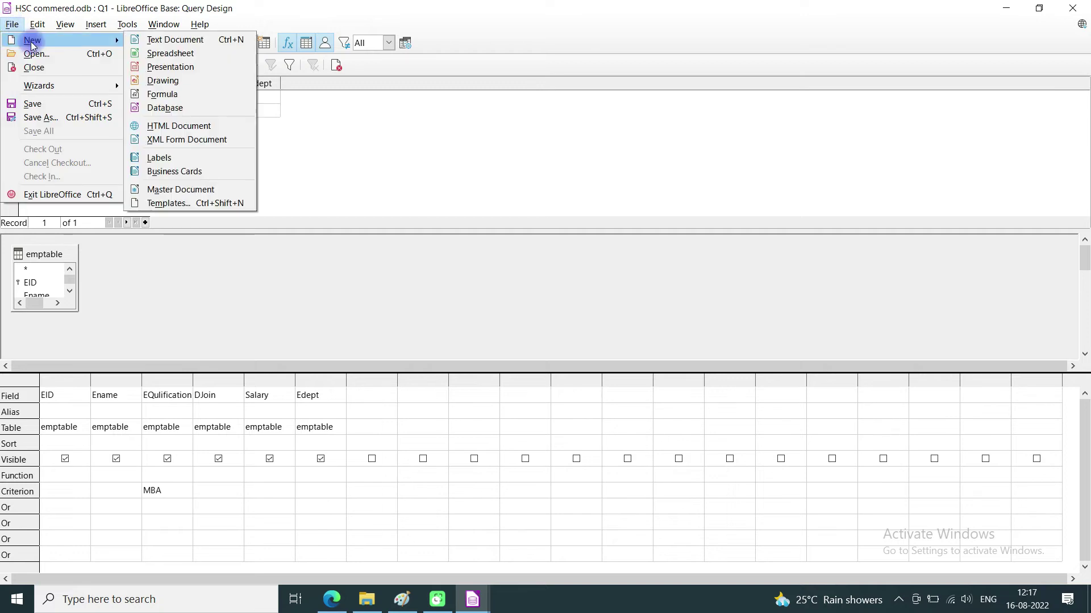
left_click(477, 199)
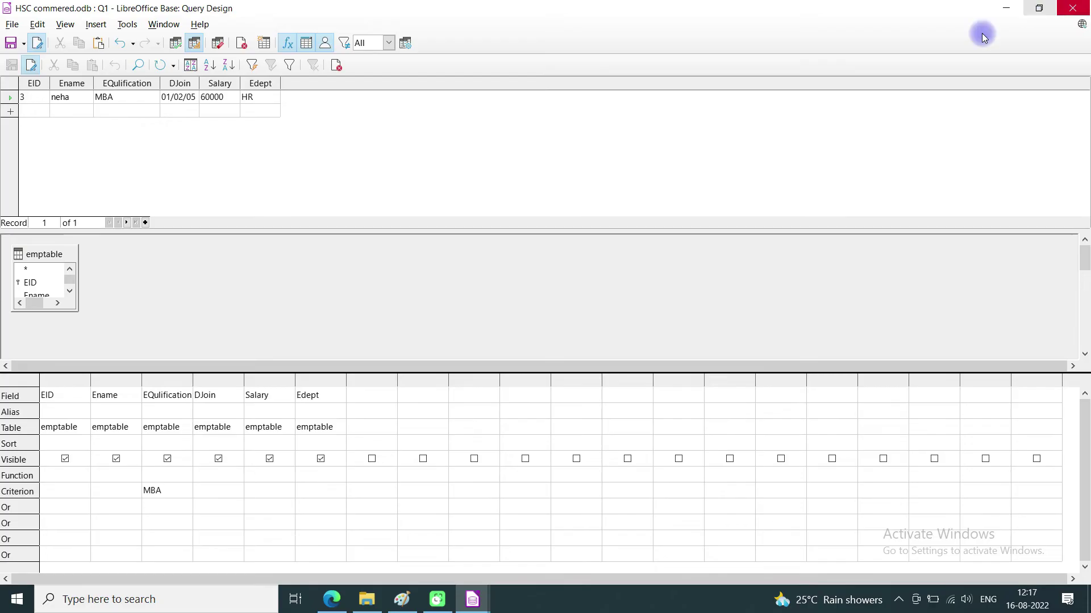
Clear the EQulification criterion, enter Account as the Edept condition in the first Or row, and run the query
left_click(164, 497)
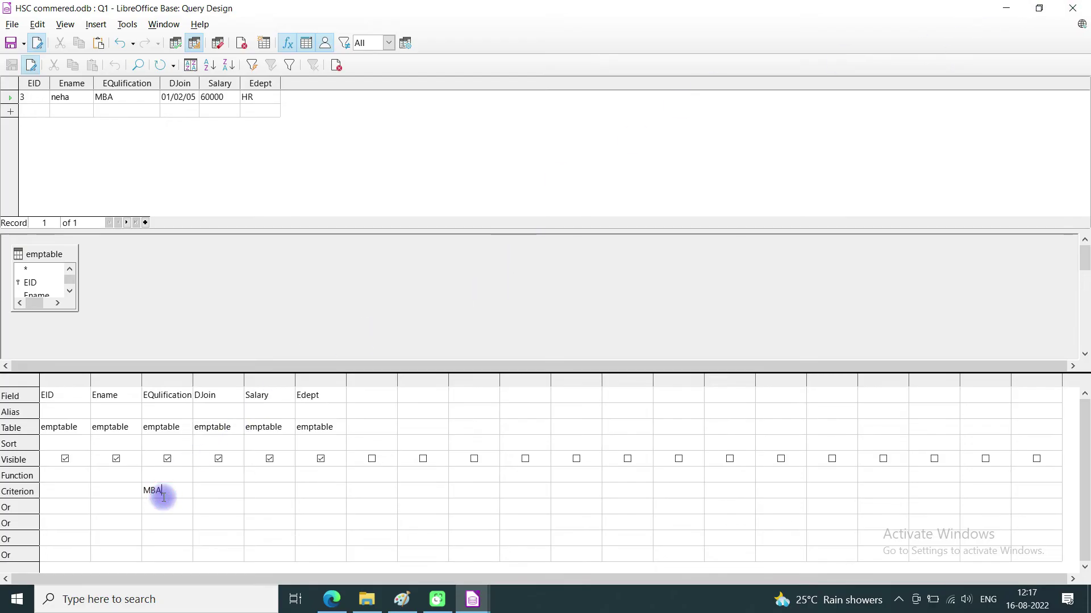
key("BackSpace")
key("BackSpace")
key("BackSpace")
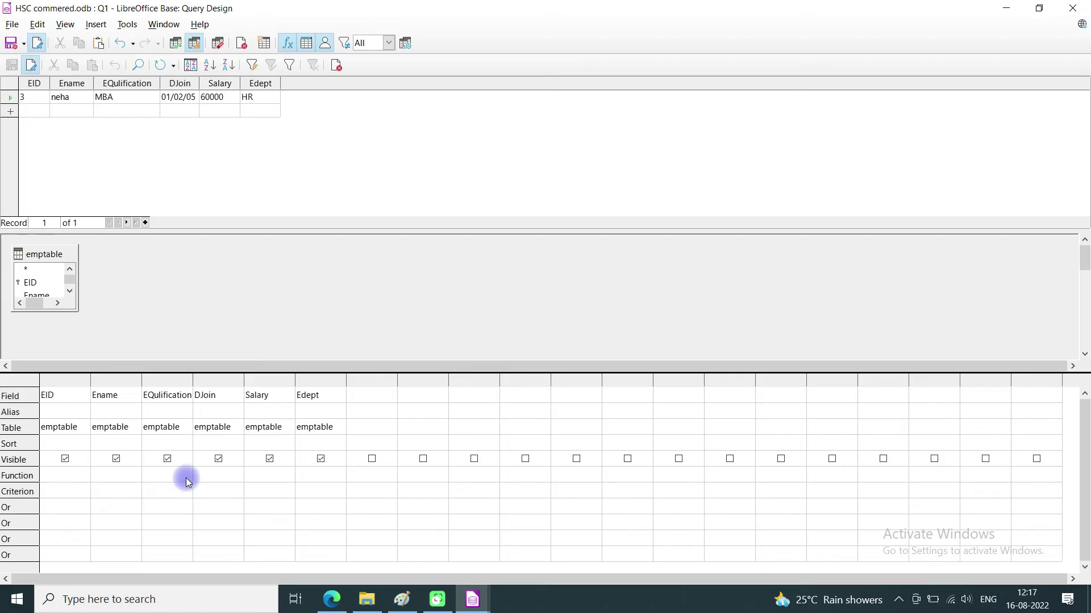
left_click(300, 505)
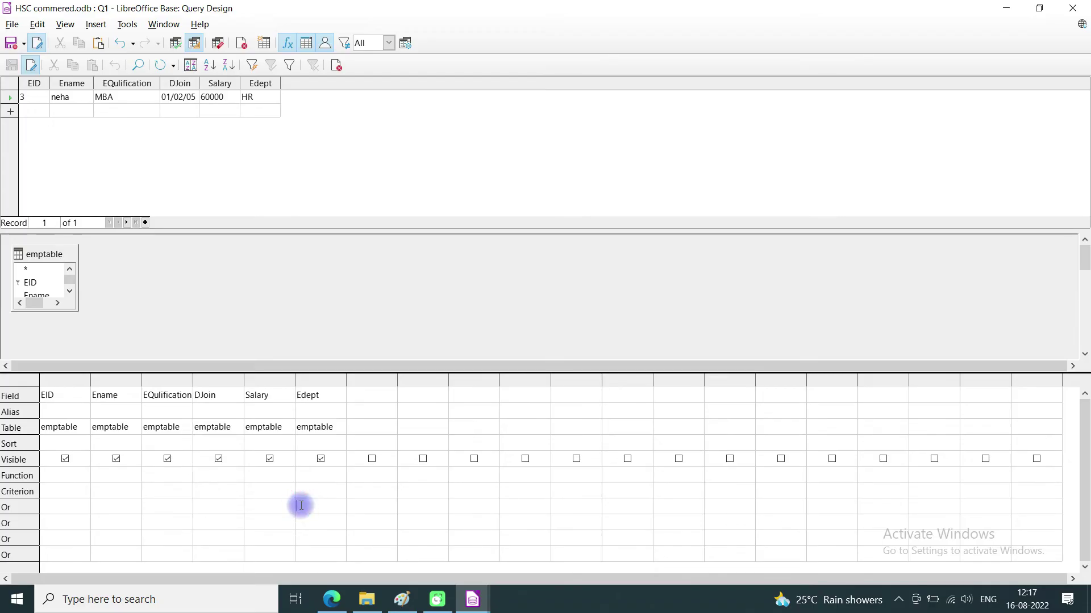
type("A")
type("ccon")
type("nt")
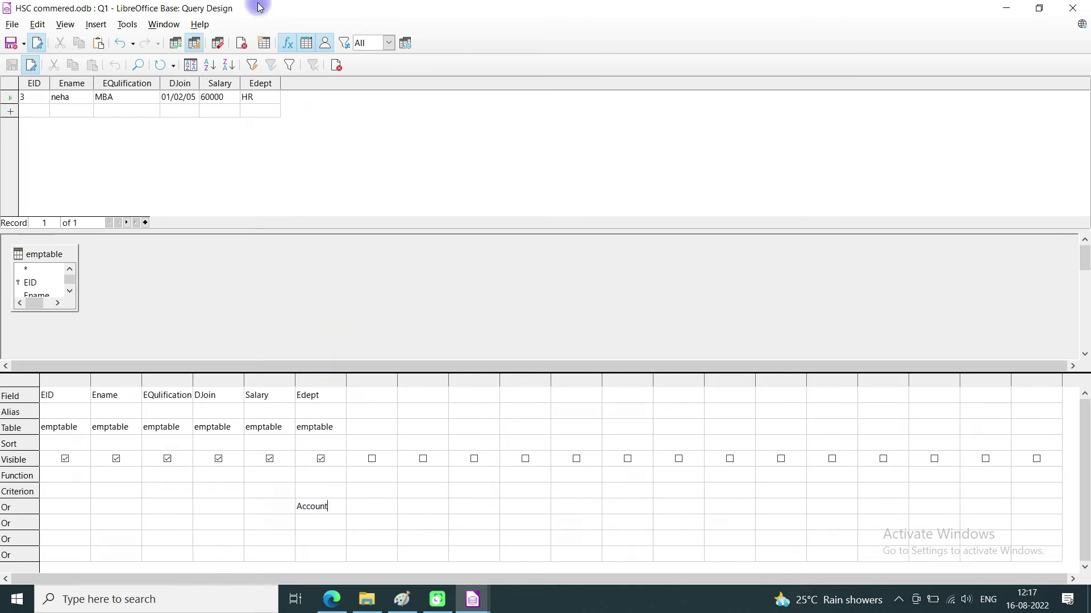
left_click(181, 44)
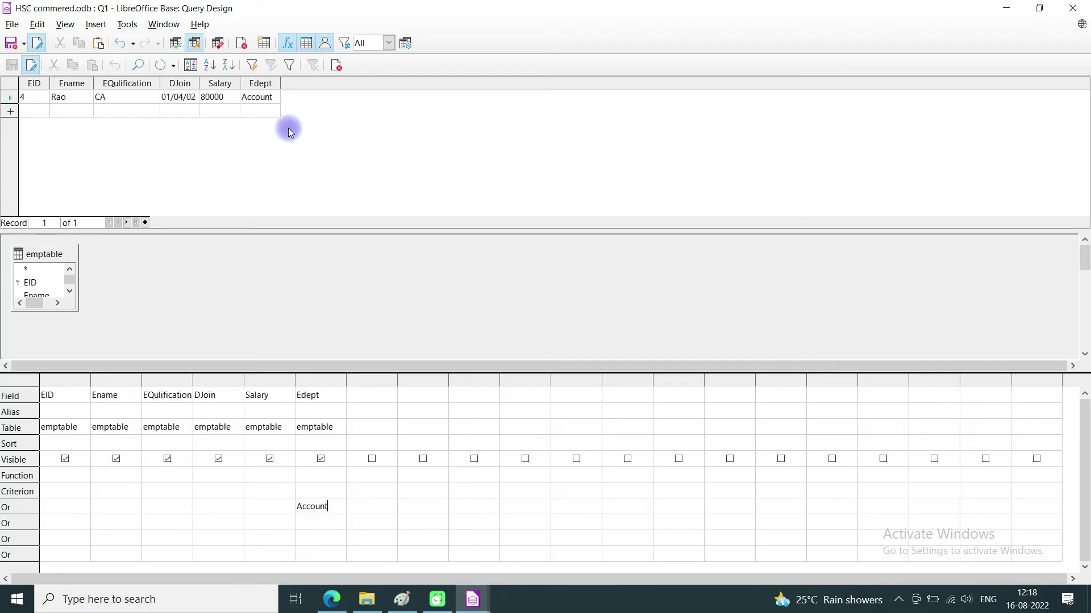
Save the department query as a separate query named Q2
left_click(14, 25)
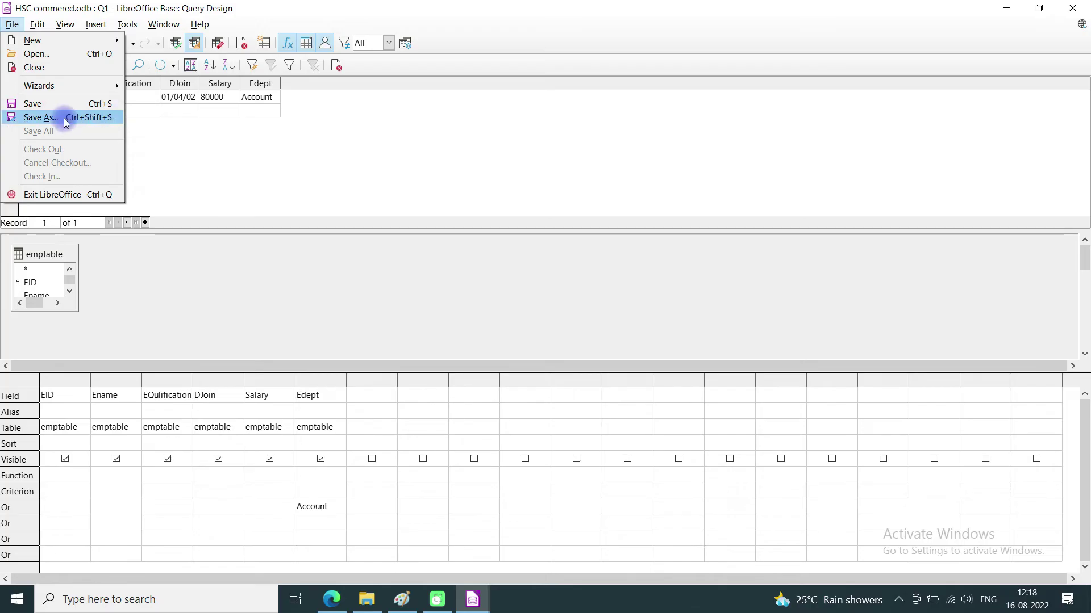
left_click(91, 117)
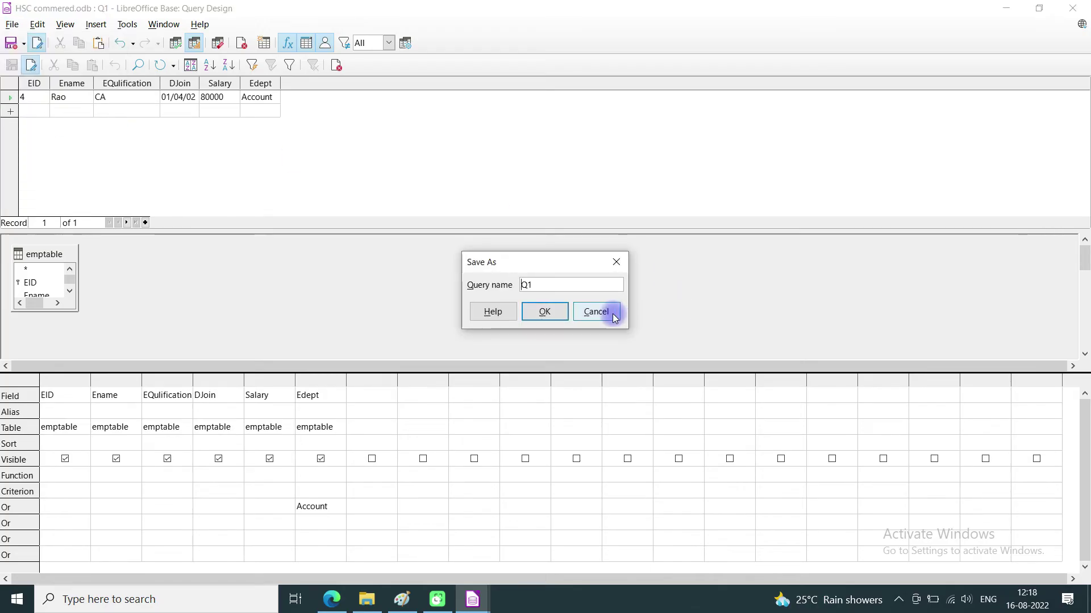
left_click(537, 283)
key("BackSpace")
type("2")
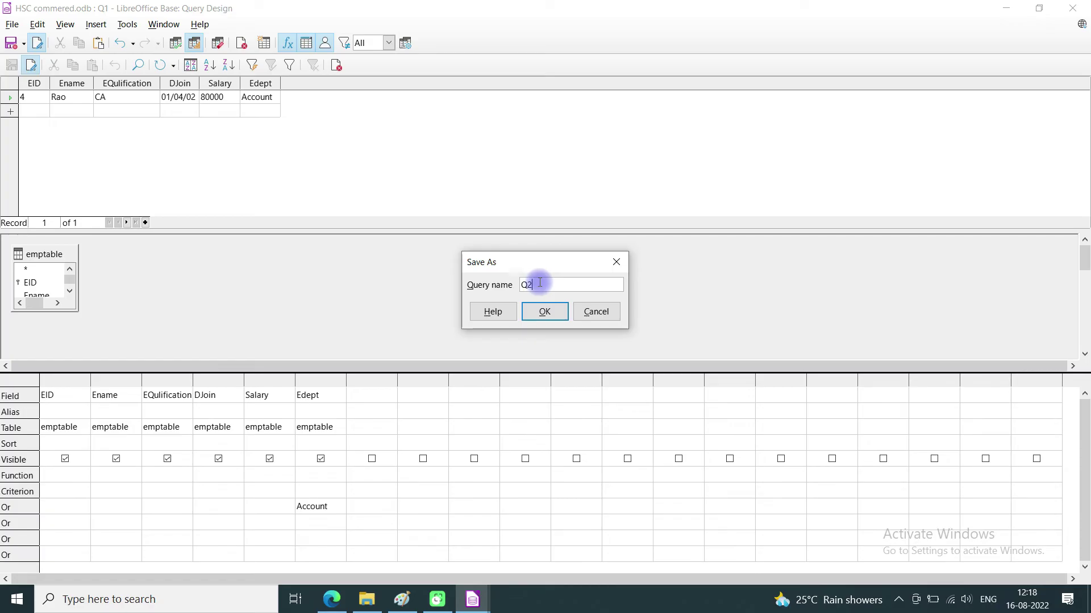
left_click(542, 310)
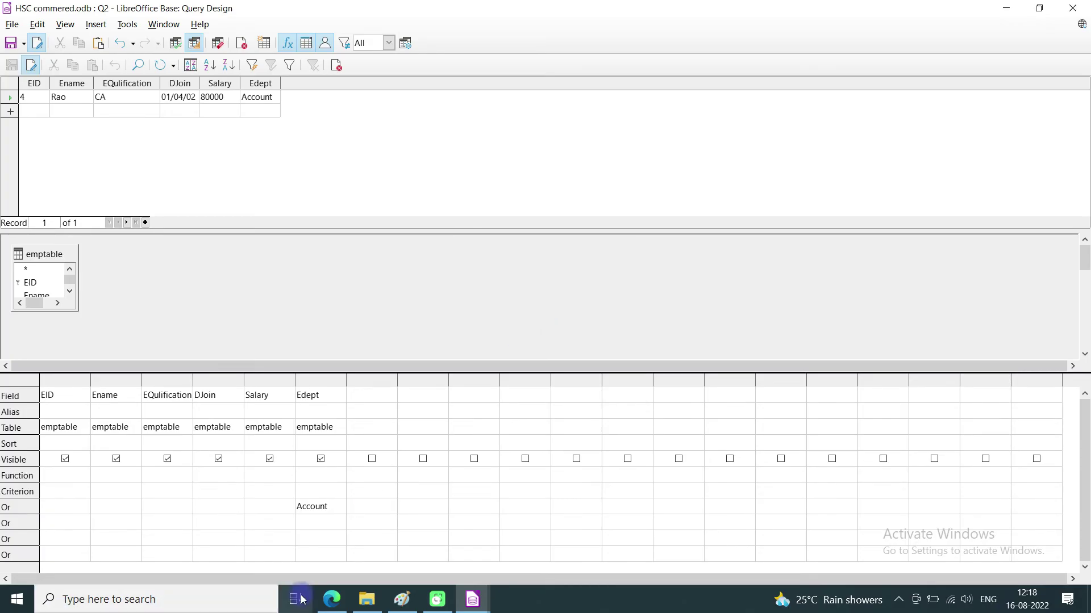
Check the textbook's third query condition about the employee salary and return to the query design
left_click(331, 599)
left_click_drag(374, 476, 581, 486)
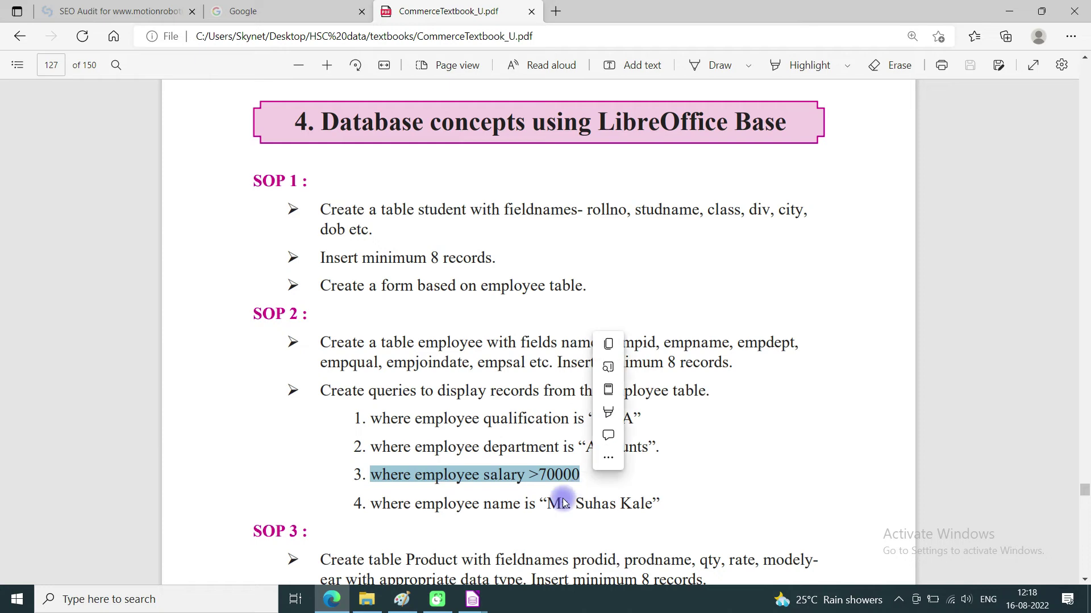
left_click(474, 601)
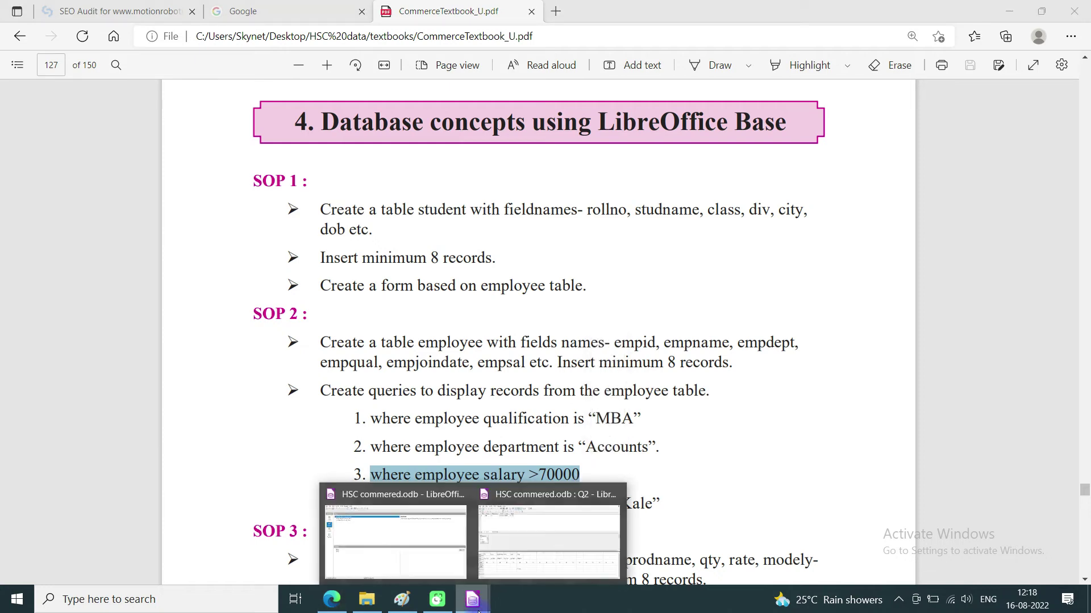
left_click(533, 549)
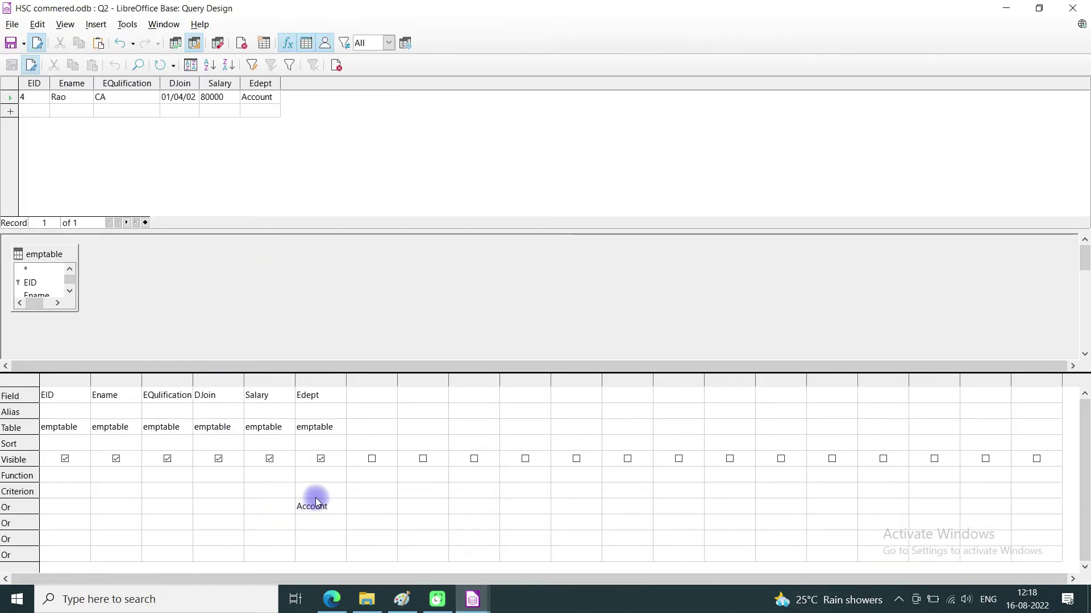
Clear the Account condition from the Edept column
left_click(334, 510)
key("BackSpace")
key("BackSpace")
key("BackSpace")
key("BackSpace")
key("BackSpace")
key("BackSpace")
key("BackSpace")
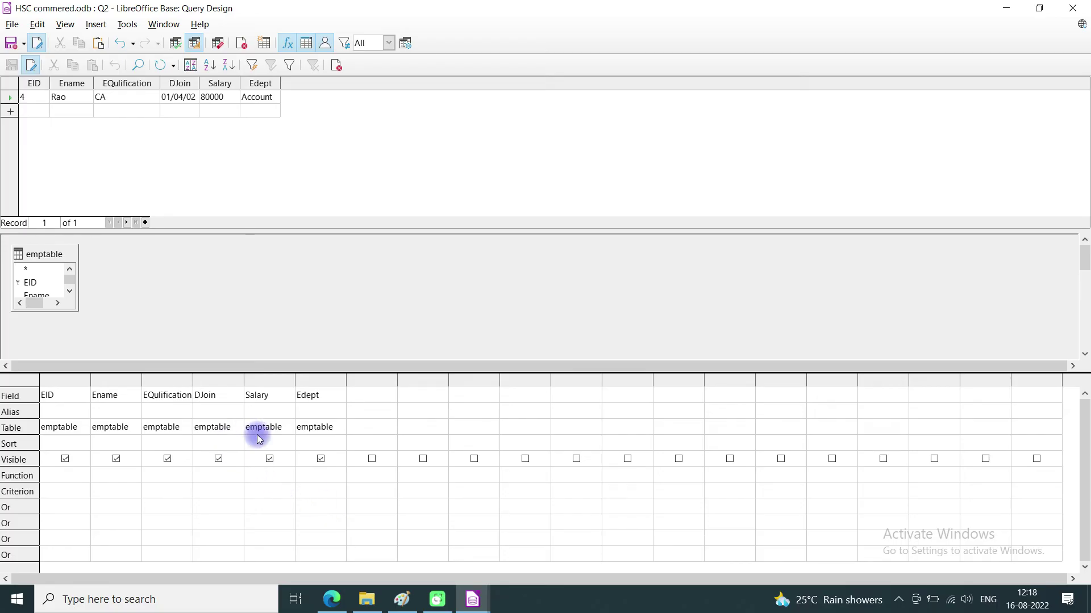
Set the Salary criterion to >70000 and run the query
left_click(263, 506)
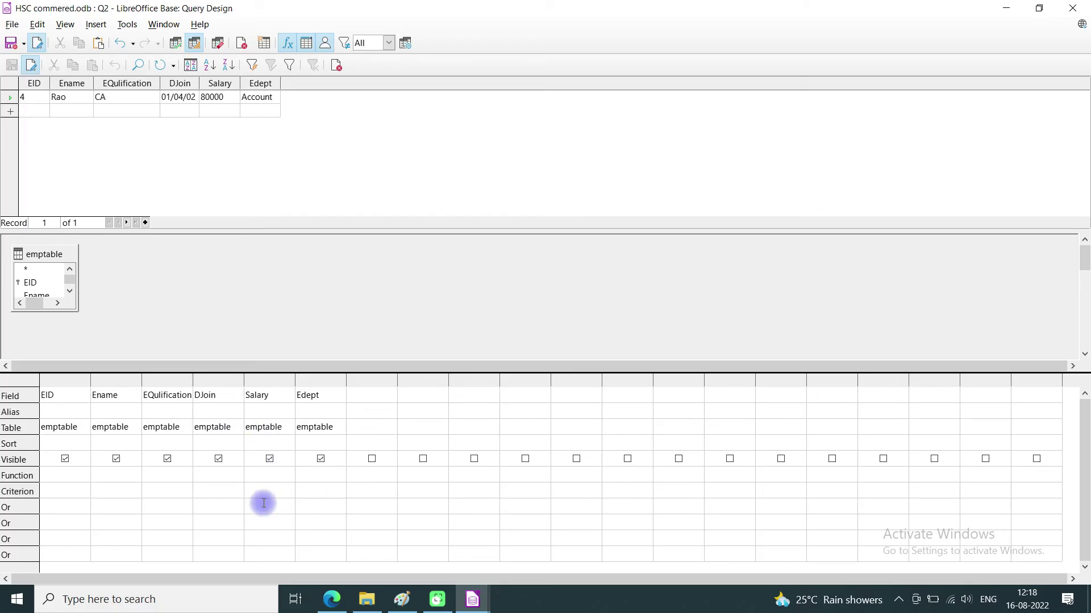
left_click(268, 491)
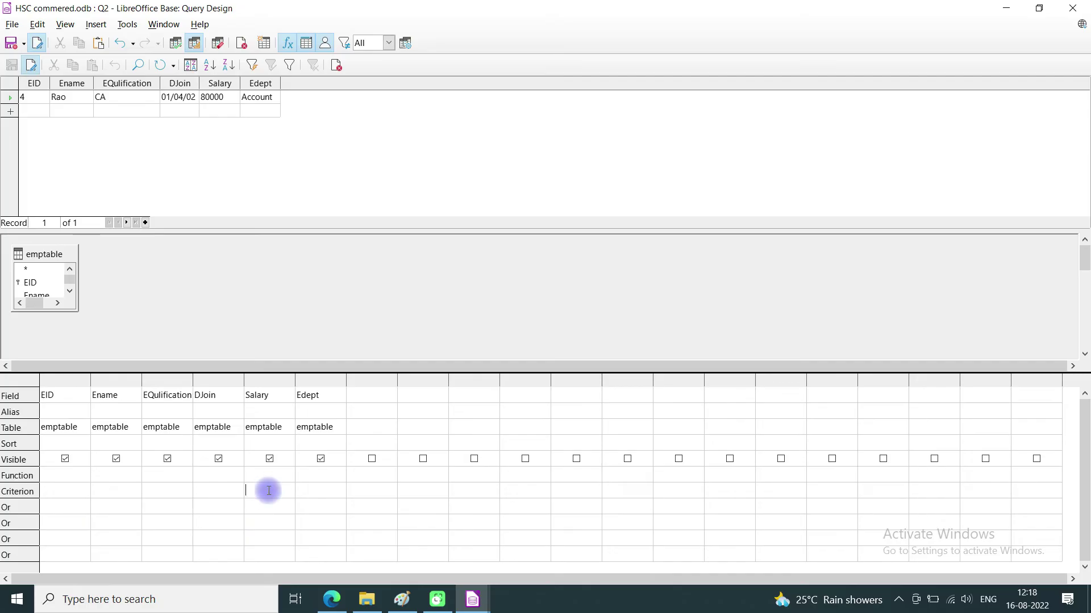
type(">70000")
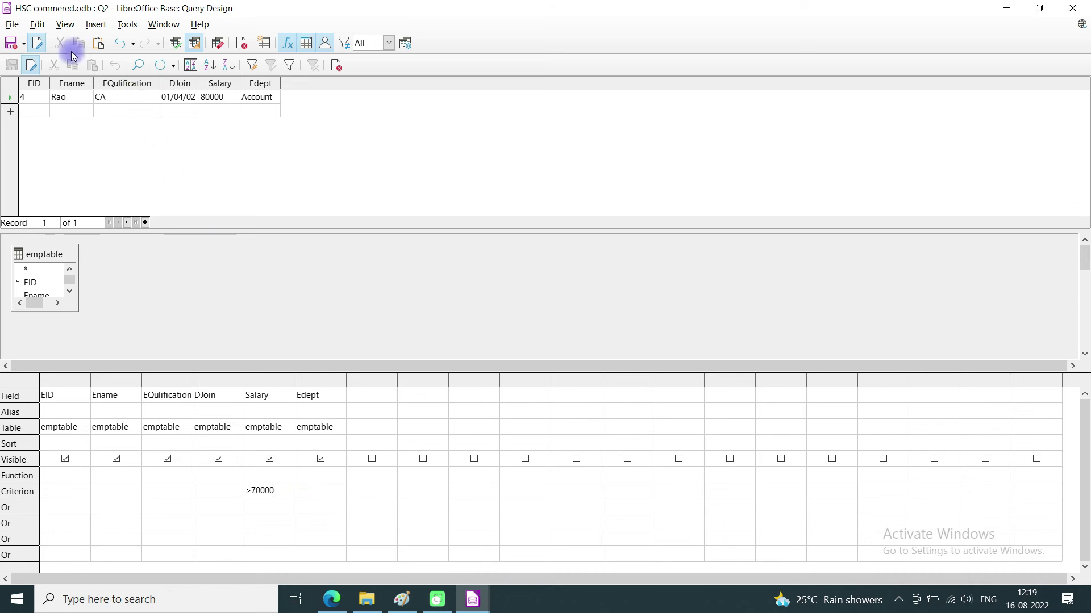
left_click(176, 43)
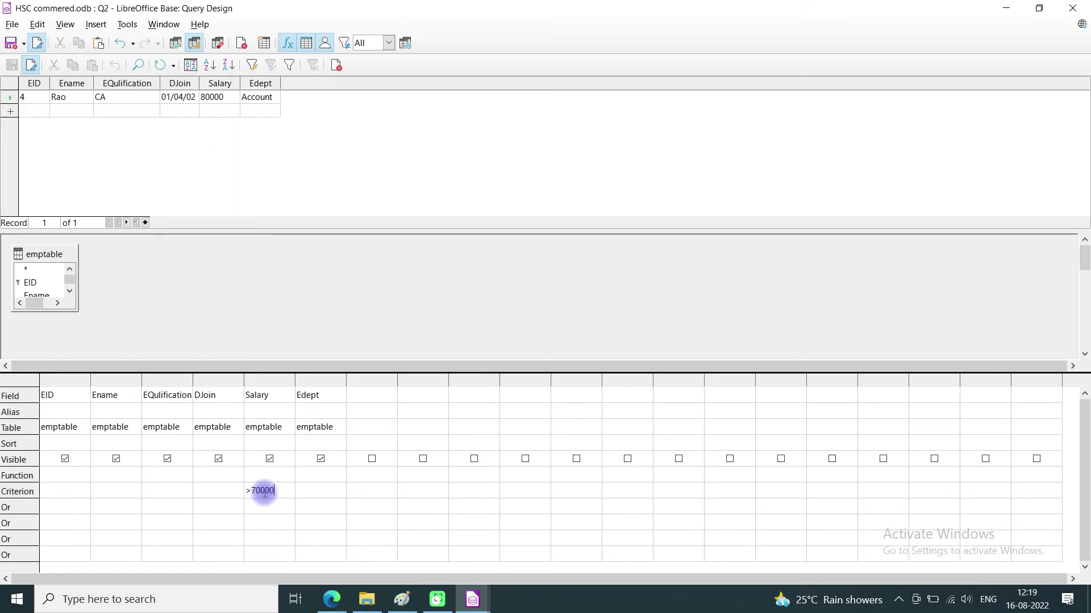
Try running the query with the Salary criterion set to >40000, and restore the criterion to >70000
key("Left")
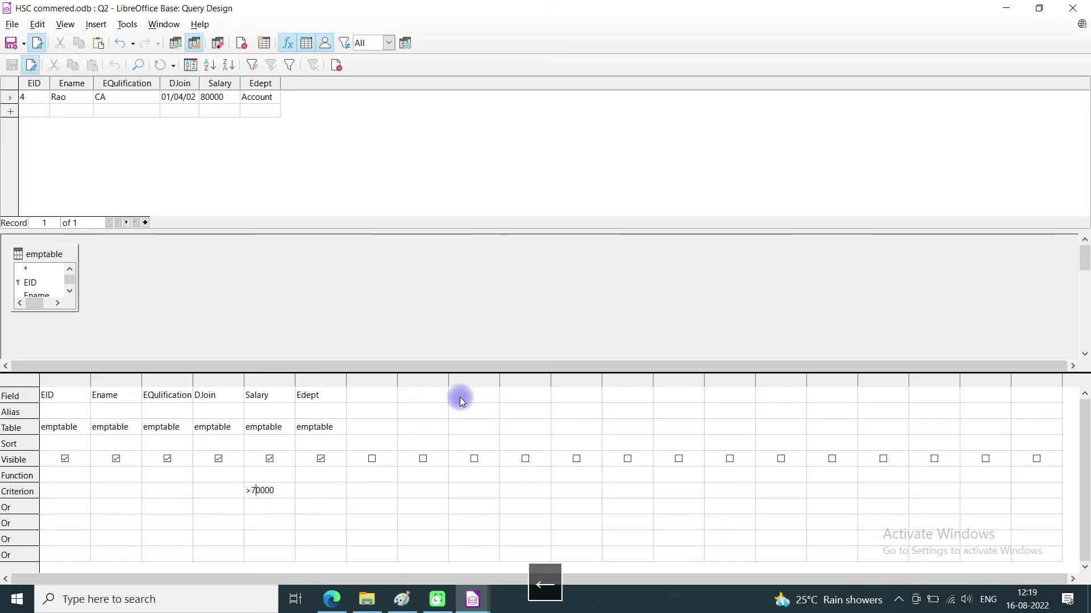
key("BackSpace")
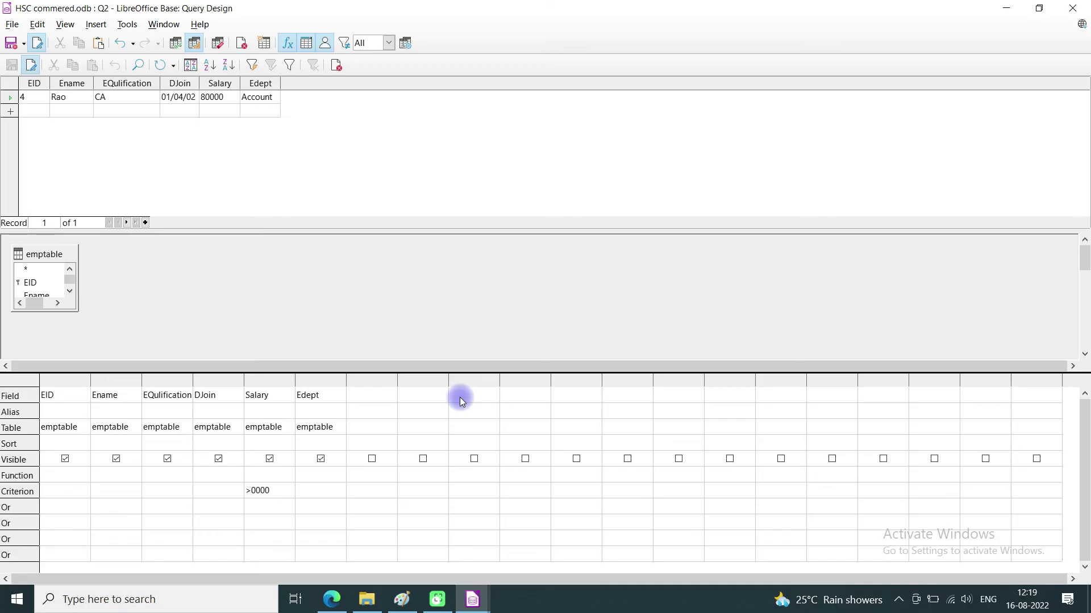
type("4")
left_click(174, 46)
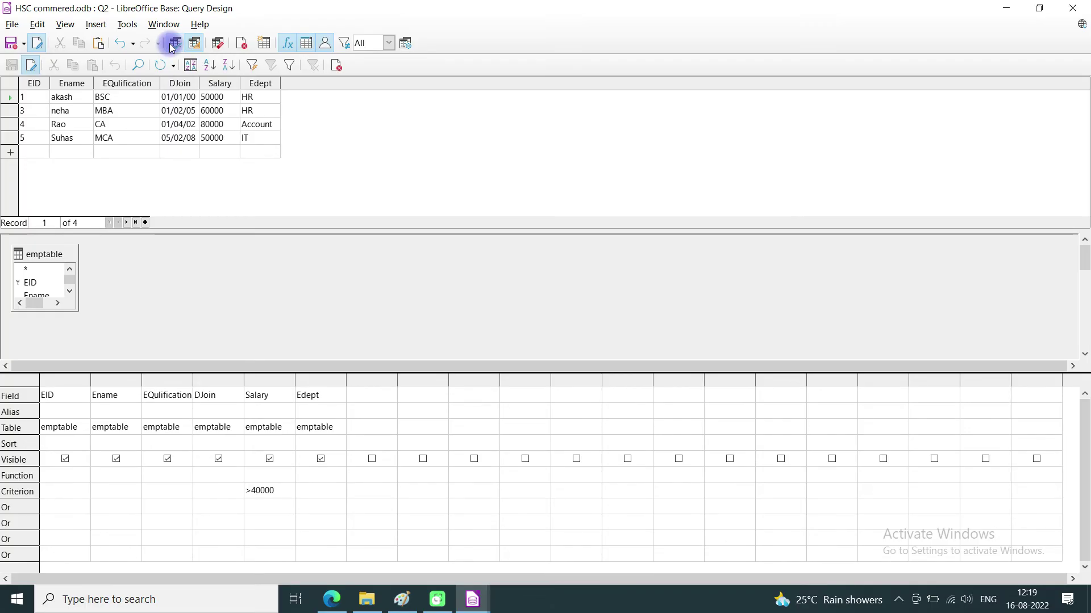
key("BackSpace")
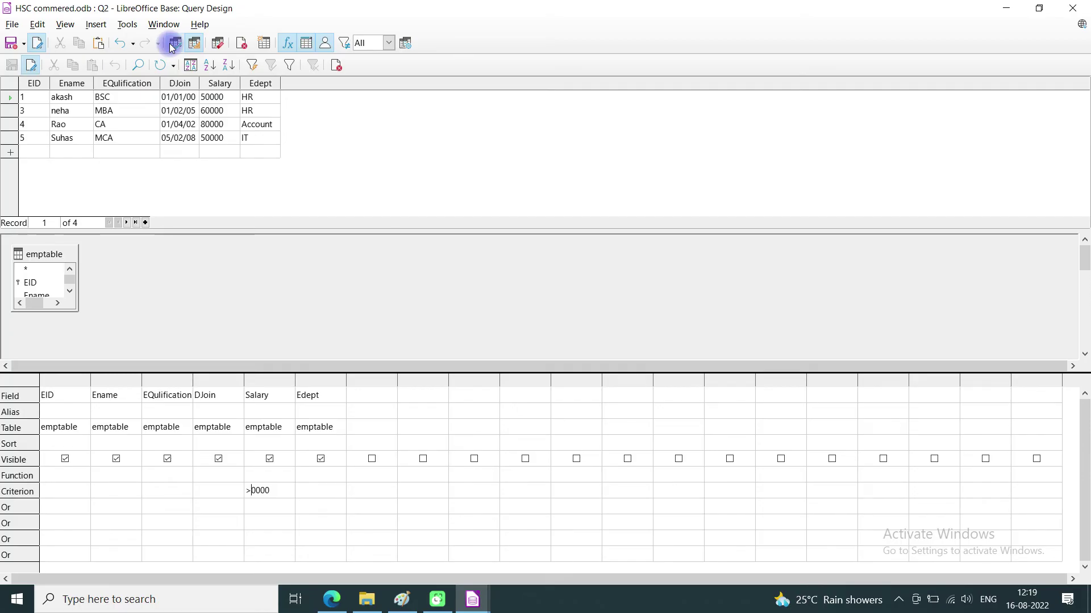
type("7")
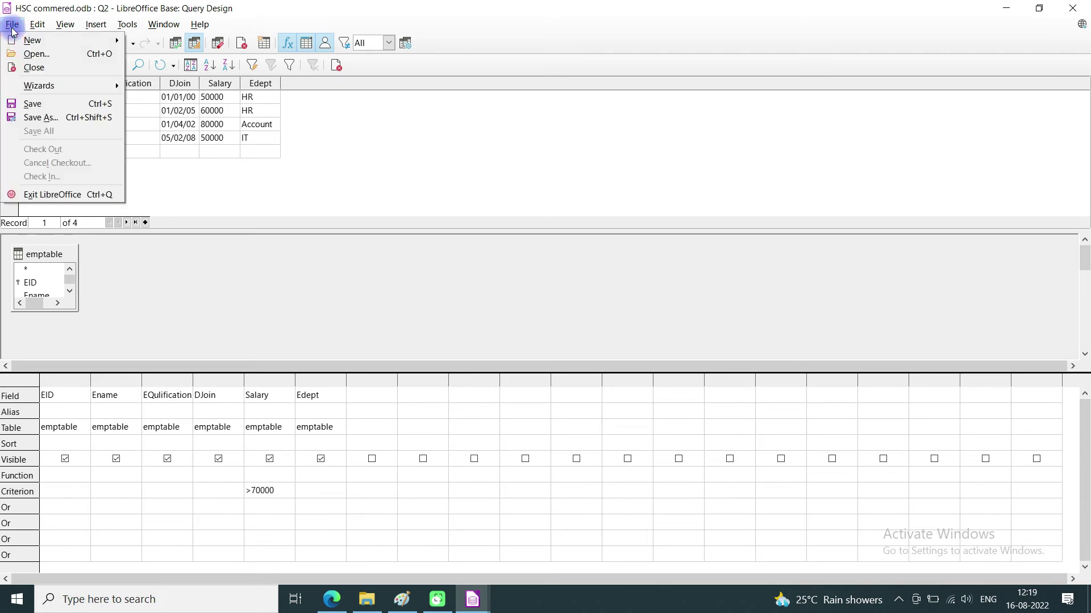
Save the salary query as a separate query named Q3
left_click(37, 117)
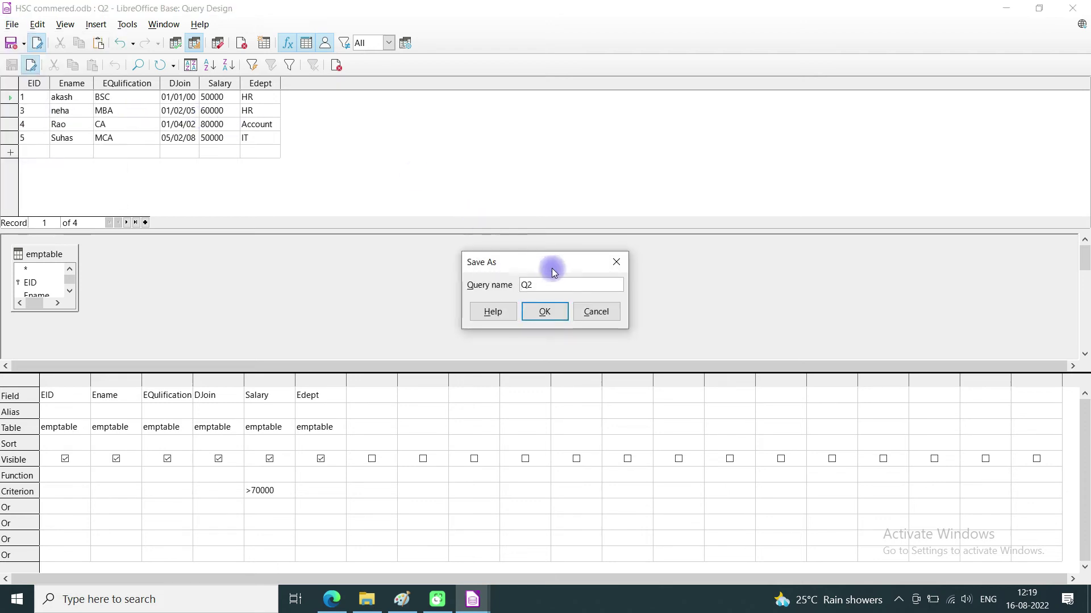
left_click(539, 284)
key("BackSpace")
type("3")
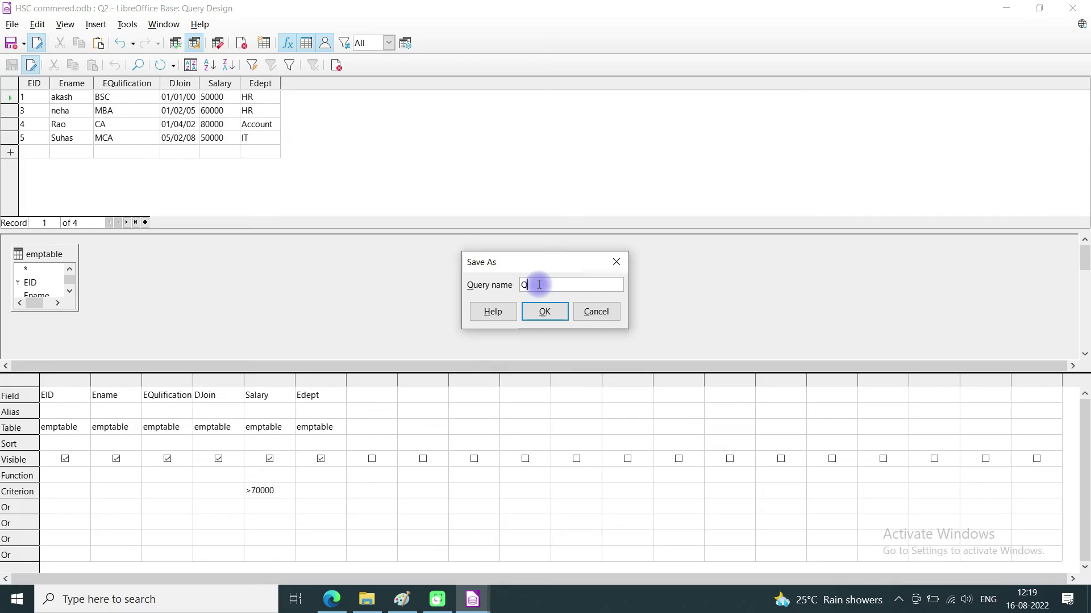
left_click(534, 313)
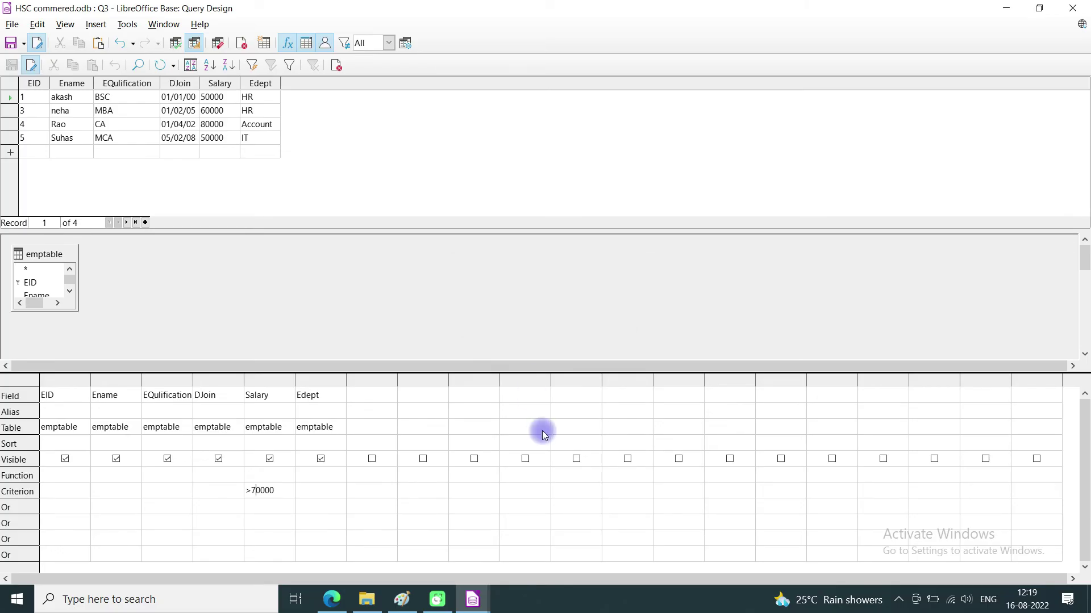
Check and copy the textbook's fourth query condition about the employee name, and return to the query design
left_click(331, 599)
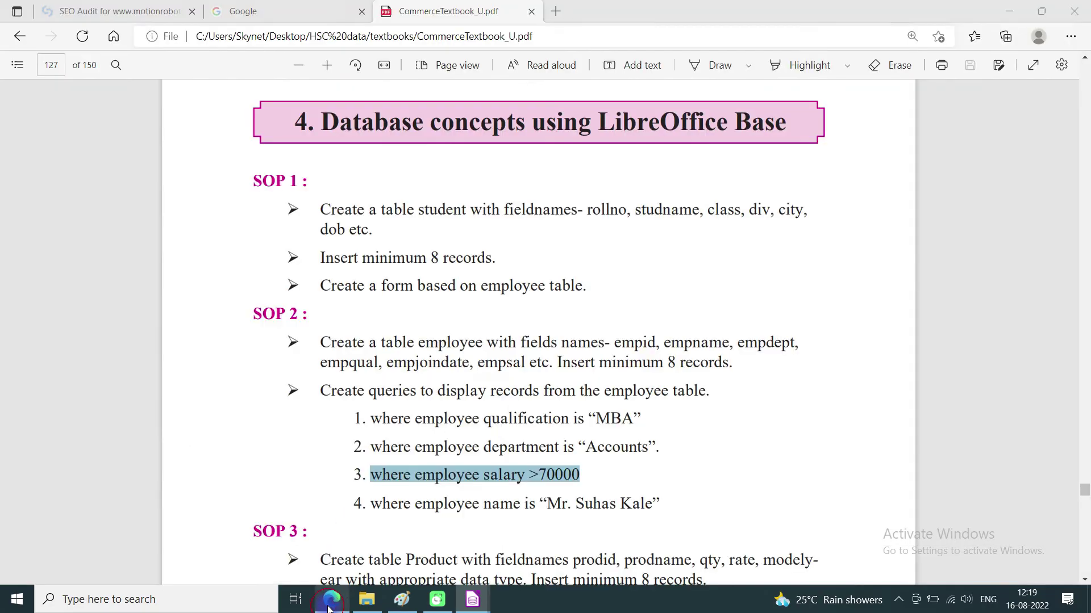
left_click_drag(372, 504, 659, 505)
key("ctrl+c")
left_click(472, 600)
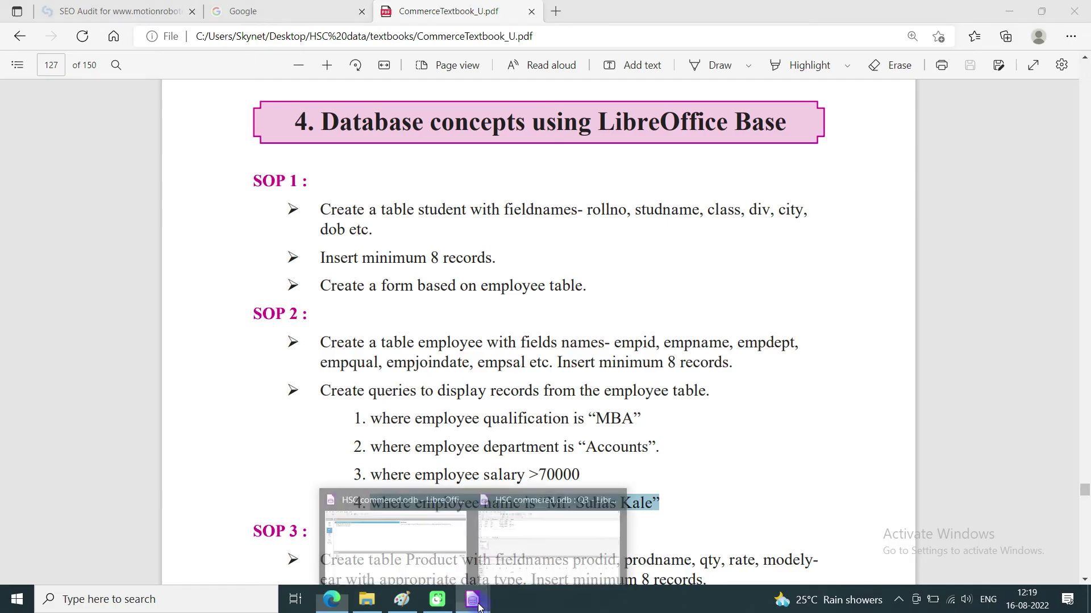
left_click(548, 539)
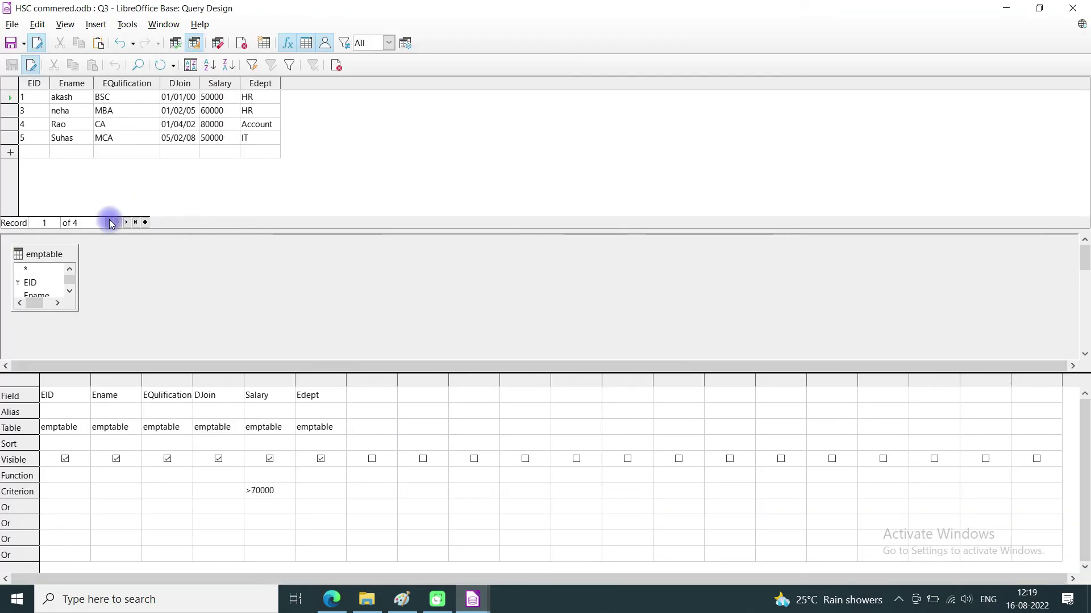
Clear the Salary criterion and close the Q3 query design without saving the changes
left_click(275, 490)
key("BackSpace")
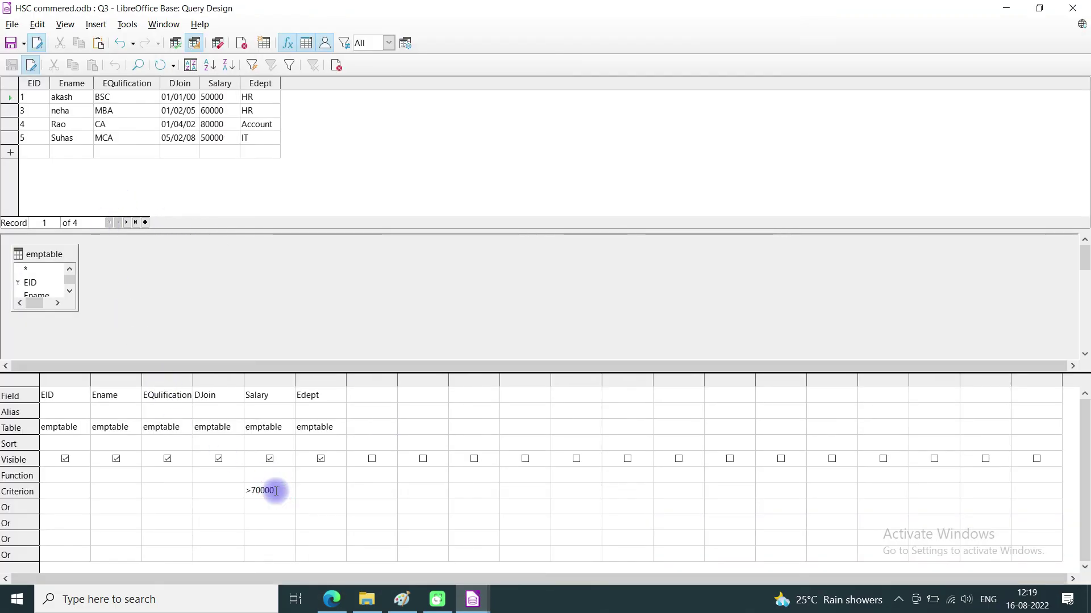
key("BackSpace")
key("BackSpace")
key("BackSpace")
key("BackSpace")
key("BackSpace")
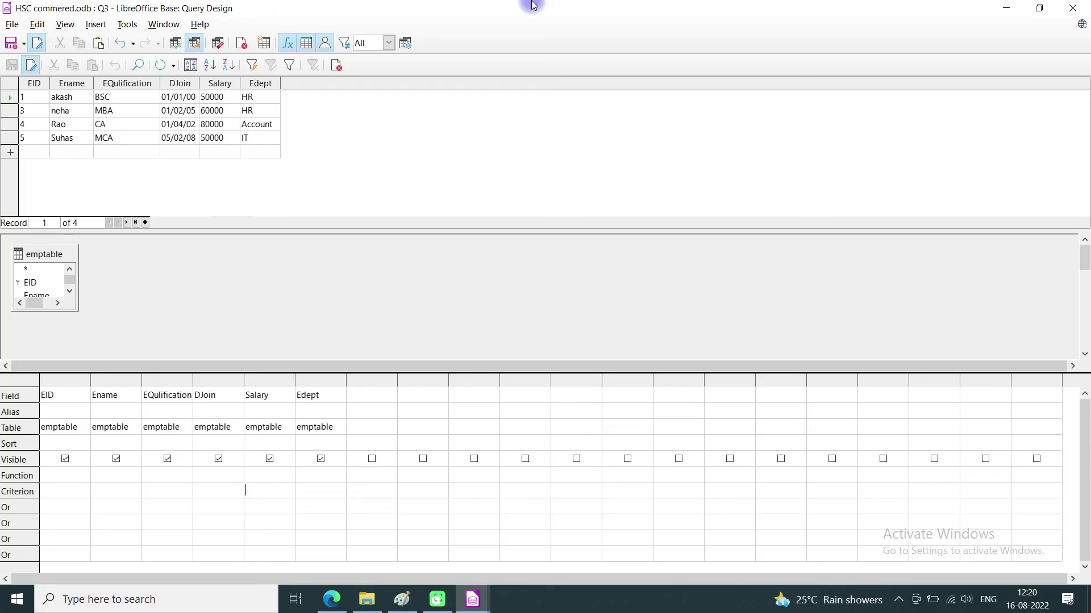
left_click(1075, 6)
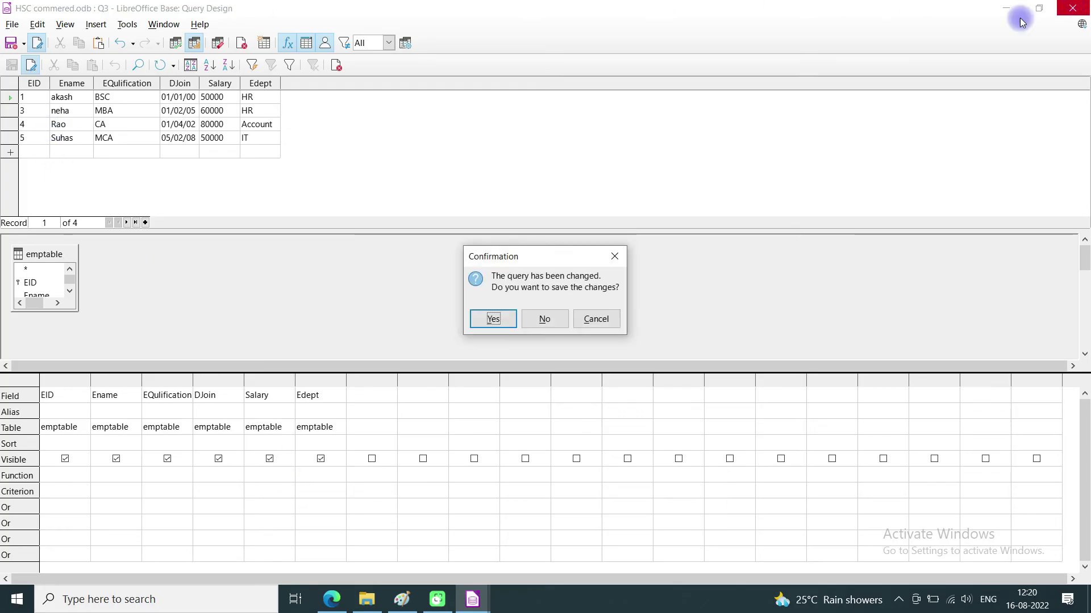
left_click(532, 320)
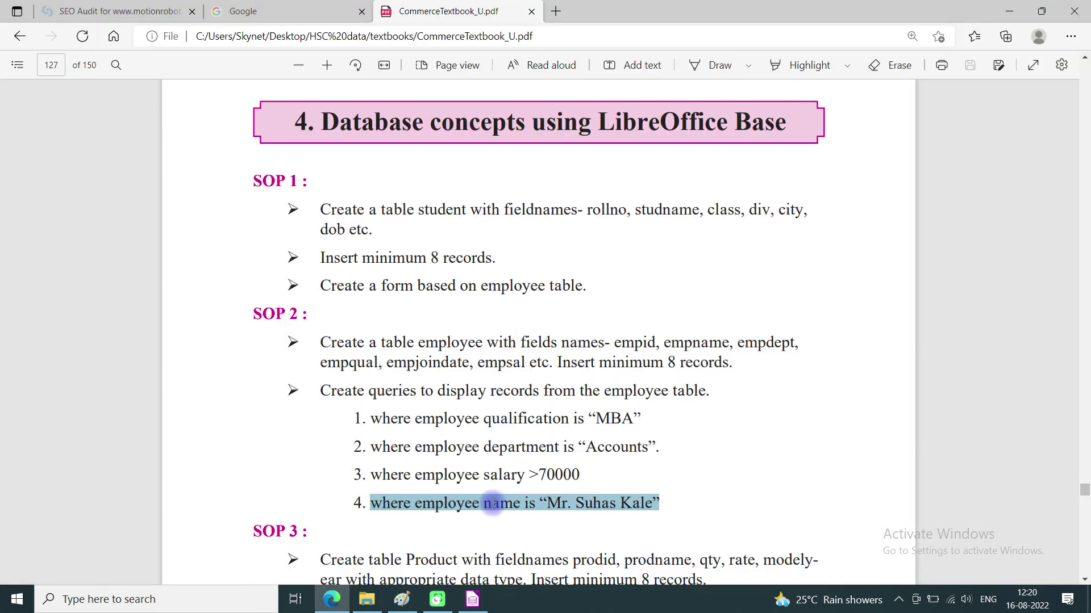
Switch to the LibreOffice Base database and start a new query in Design View based on emptable
left_click(471, 602)
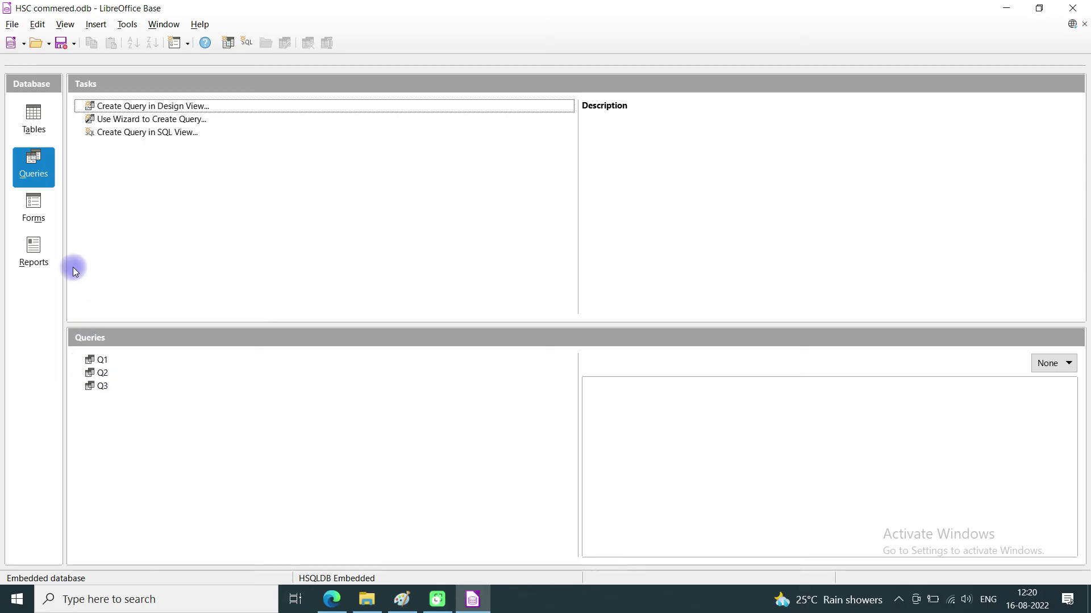
left_click(25, 162)
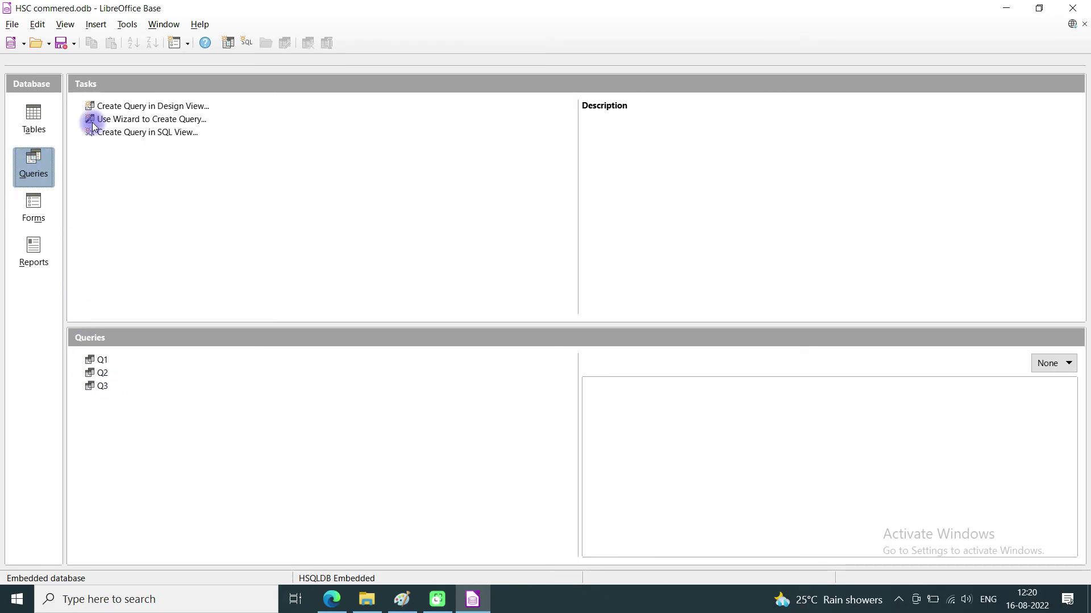
left_click(151, 106)
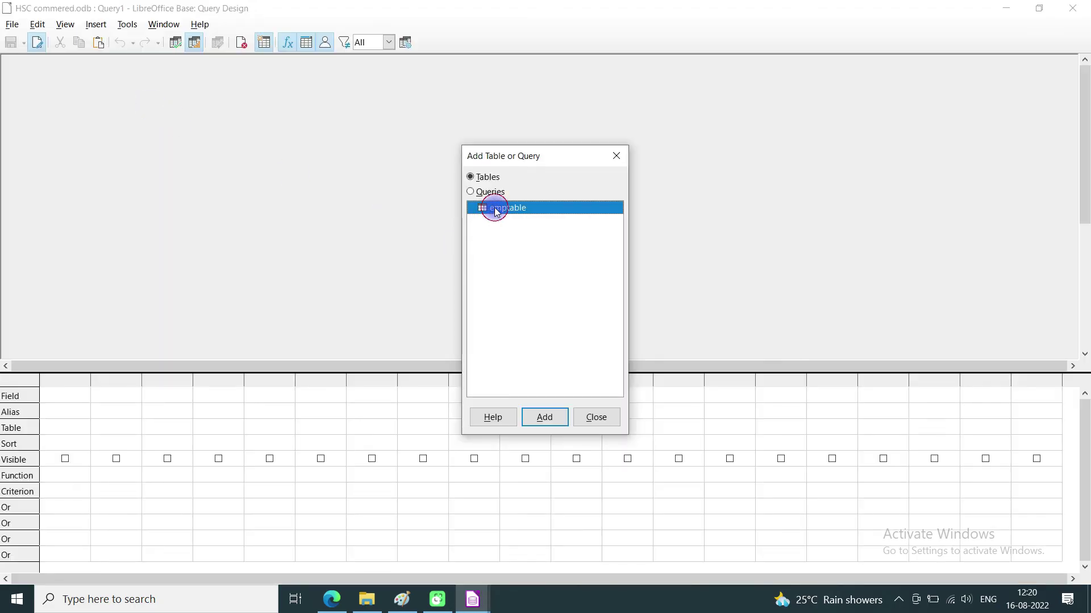
left_click(552, 419)
left_click(576, 418)
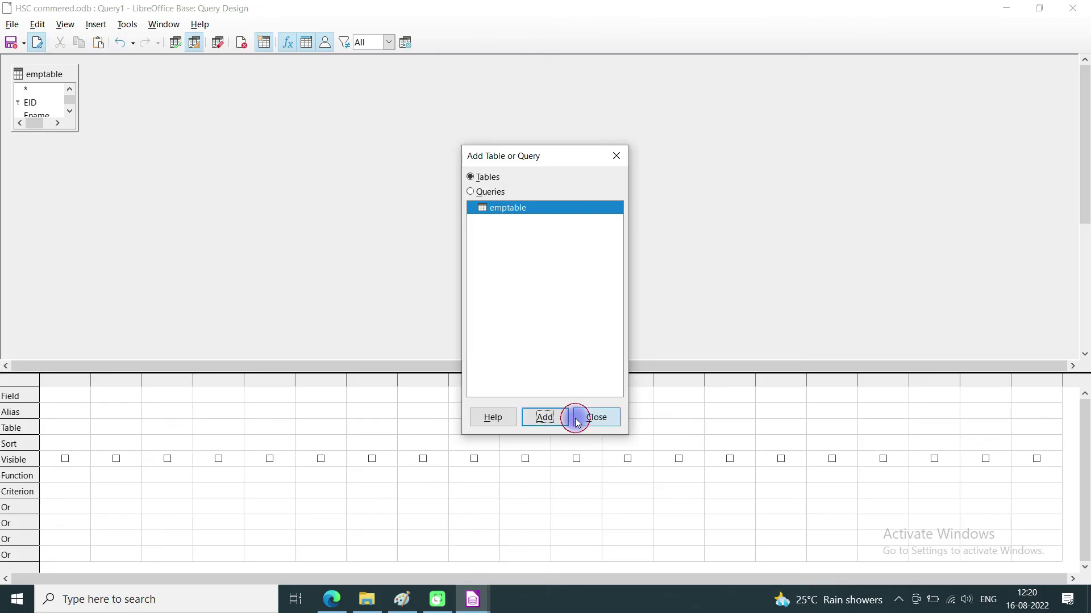
Add the EID, Ename and EQulification fields of emptable to the first three query columns
left_click(64, 397)
left_click(83, 395)
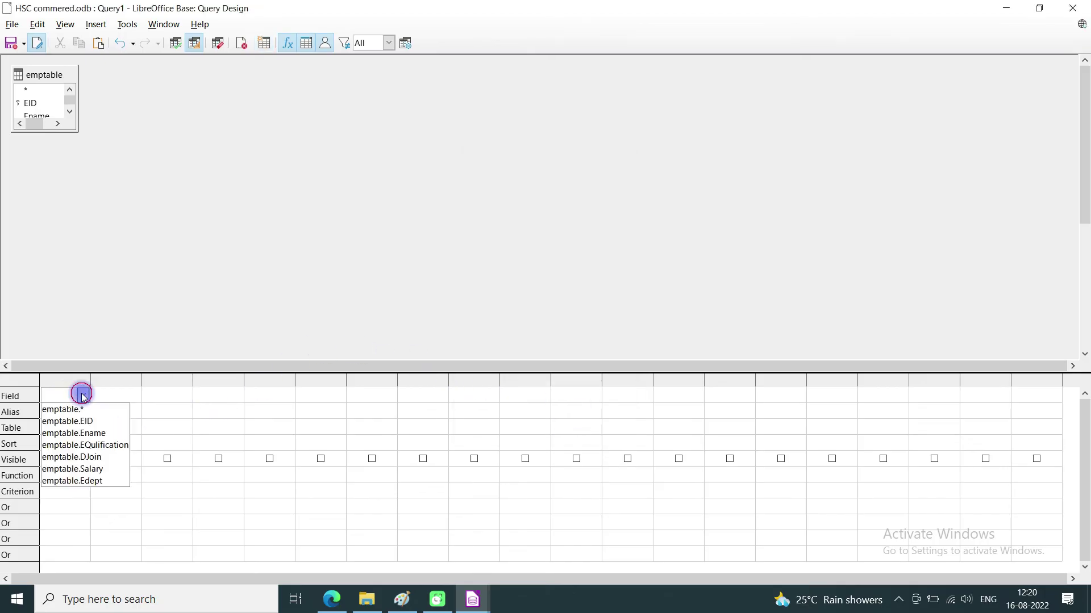
left_click(75, 420)
left_click(114, 393)
left_click(135, 394)
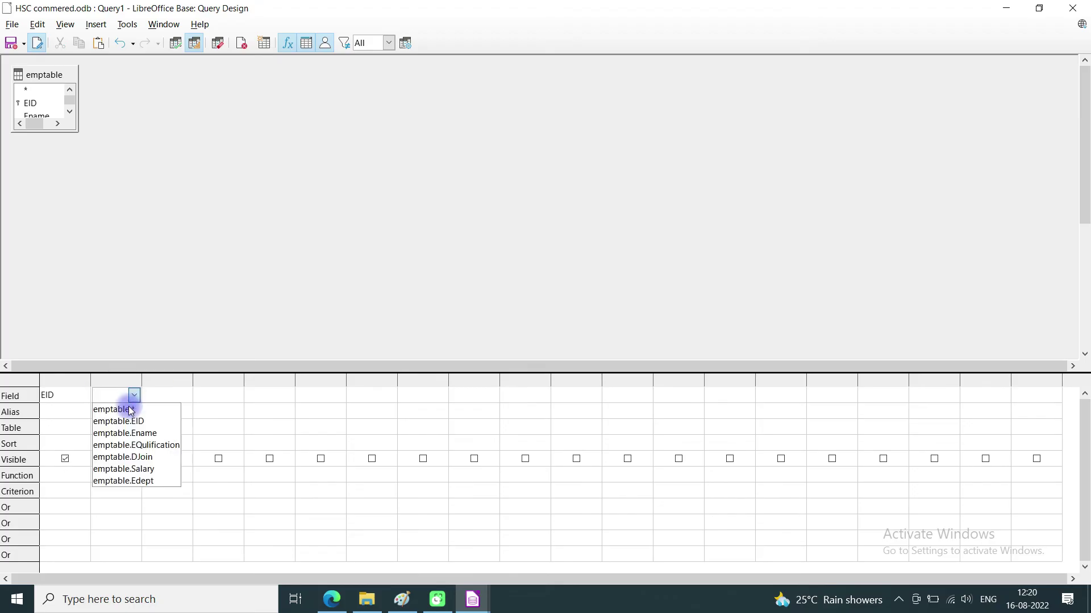
left_click(121, 434)
left_click(170, 395)
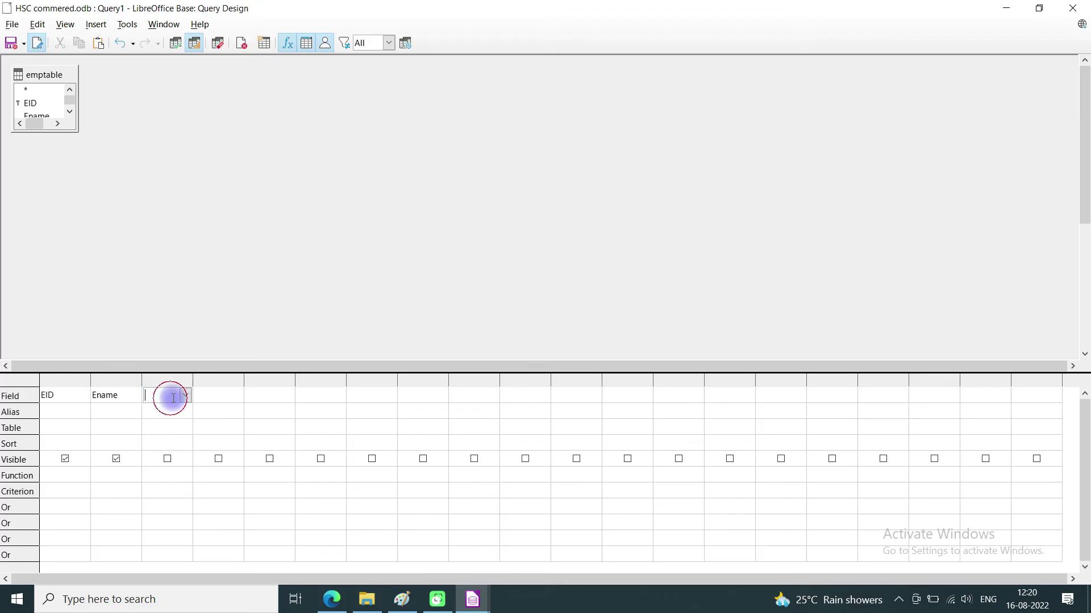
left_click(186, 395)
left_click(177, 446)
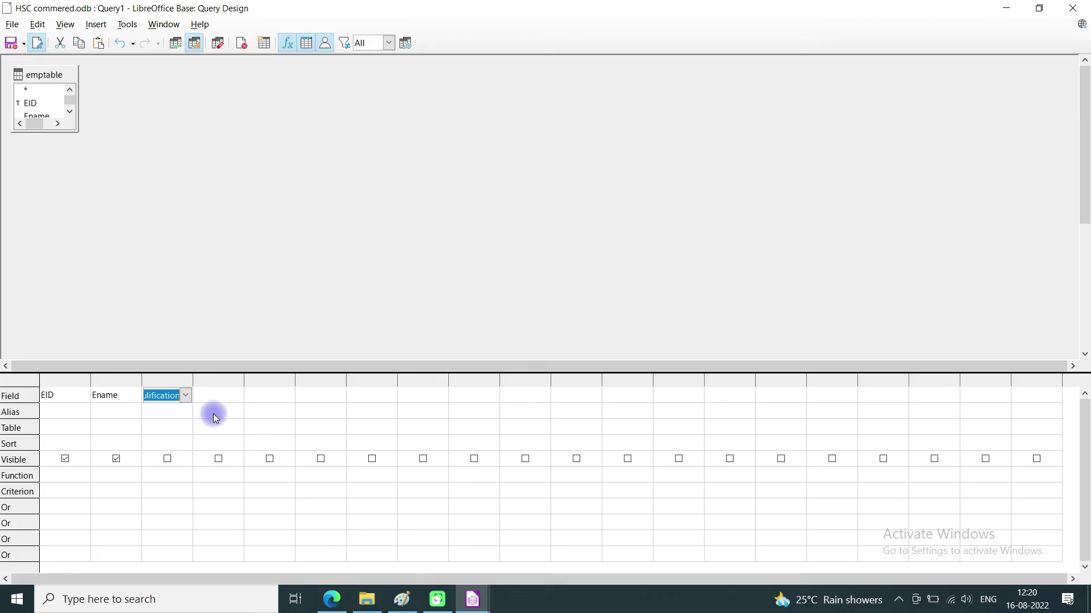
Add the DJoin, Salary and Edept fields to the fourth, fifth and sixth query columns
left_click(224, 395)
left_click(237, 395)
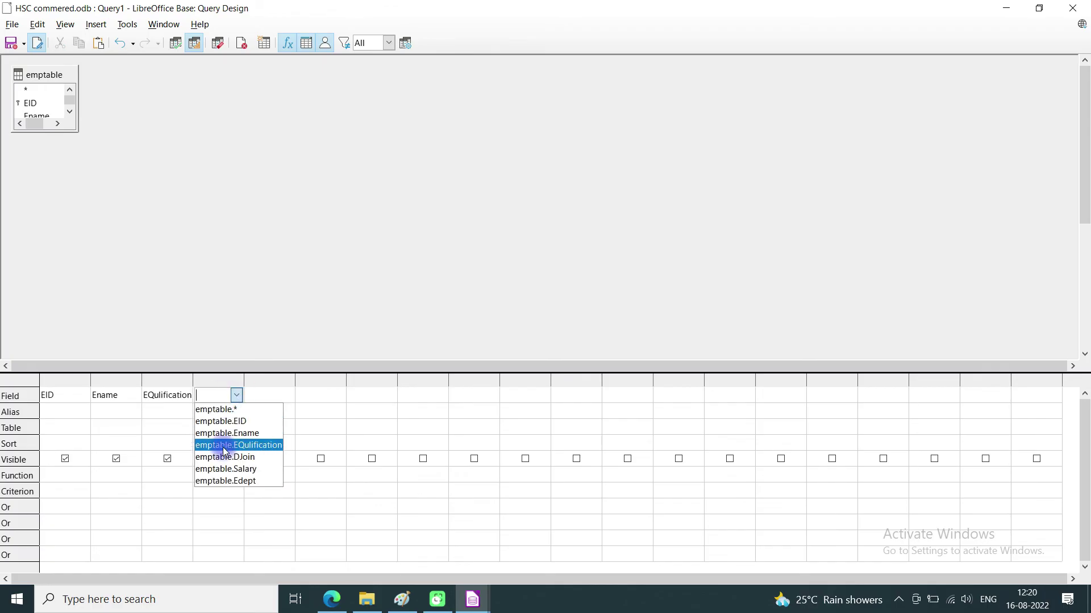
left_click(226, 457)
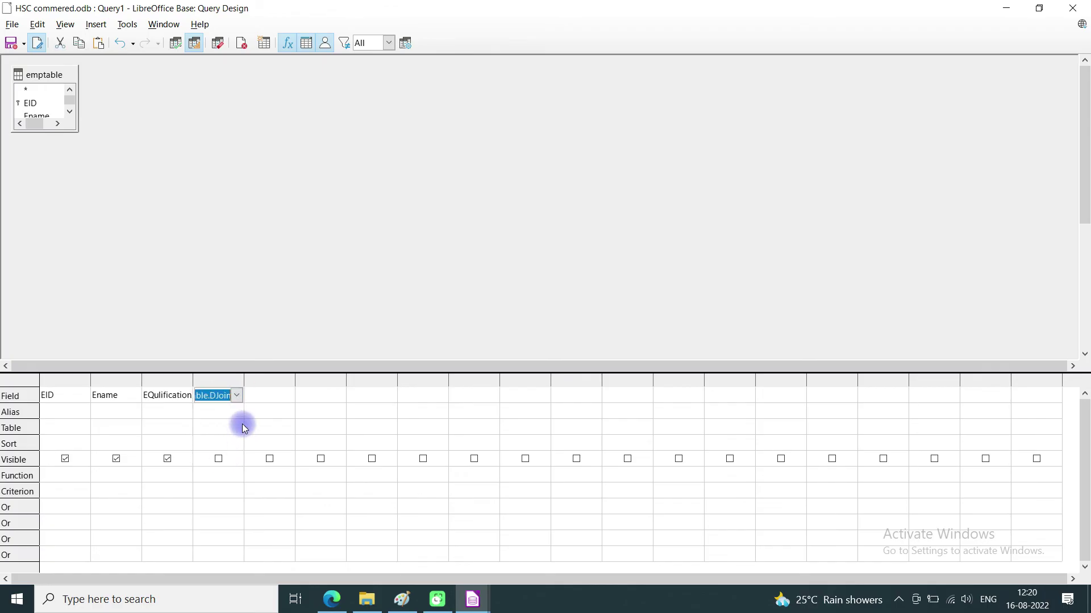
left_click(265, 399)
left_click(288, 393)
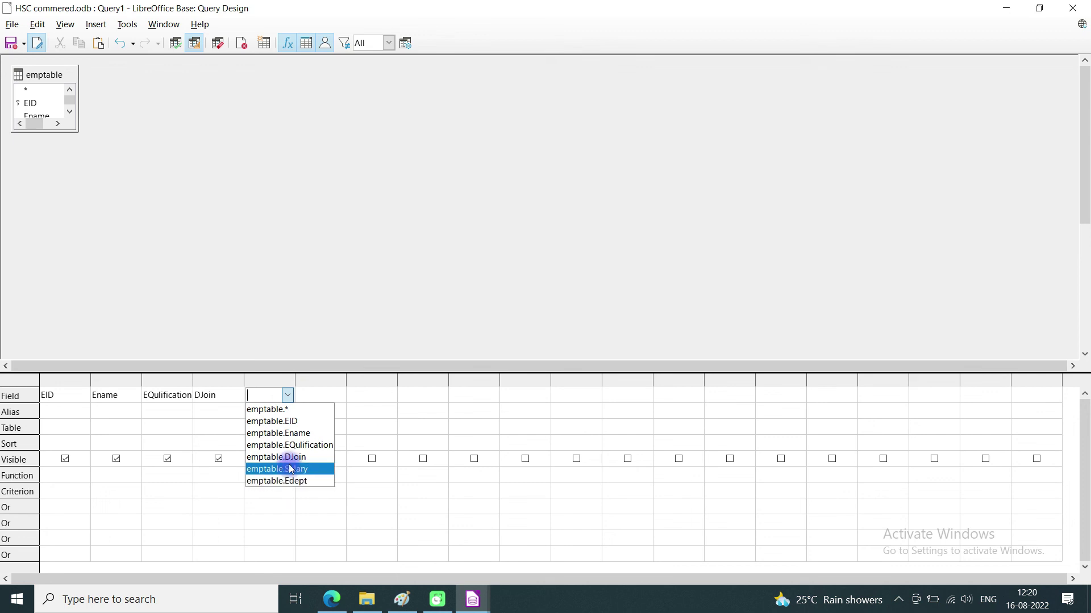
left_click(288, 463)
left_click(291, 395)
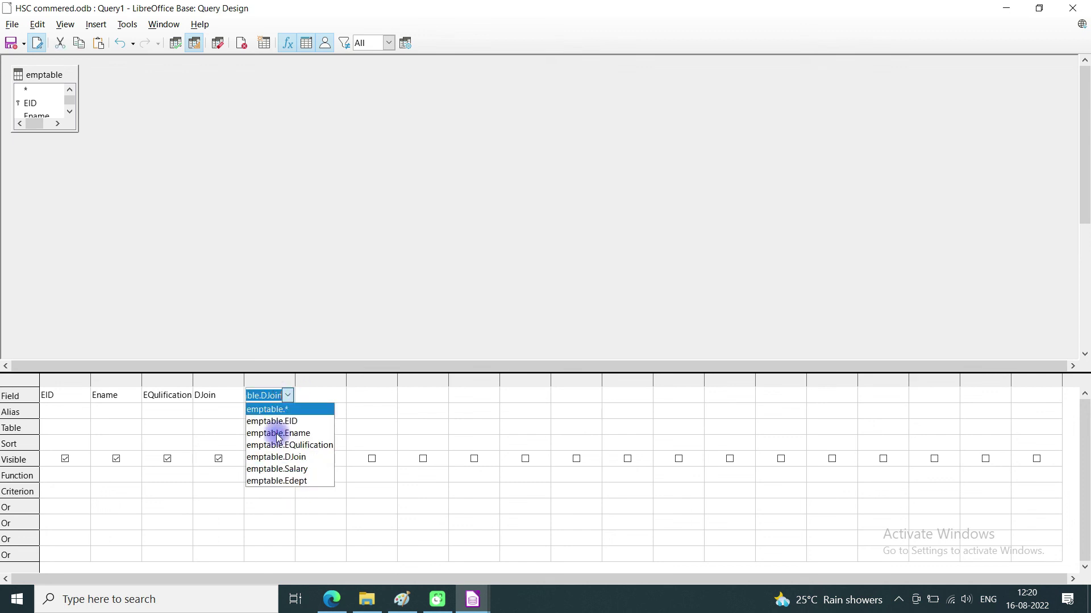
left_click(273, 468)
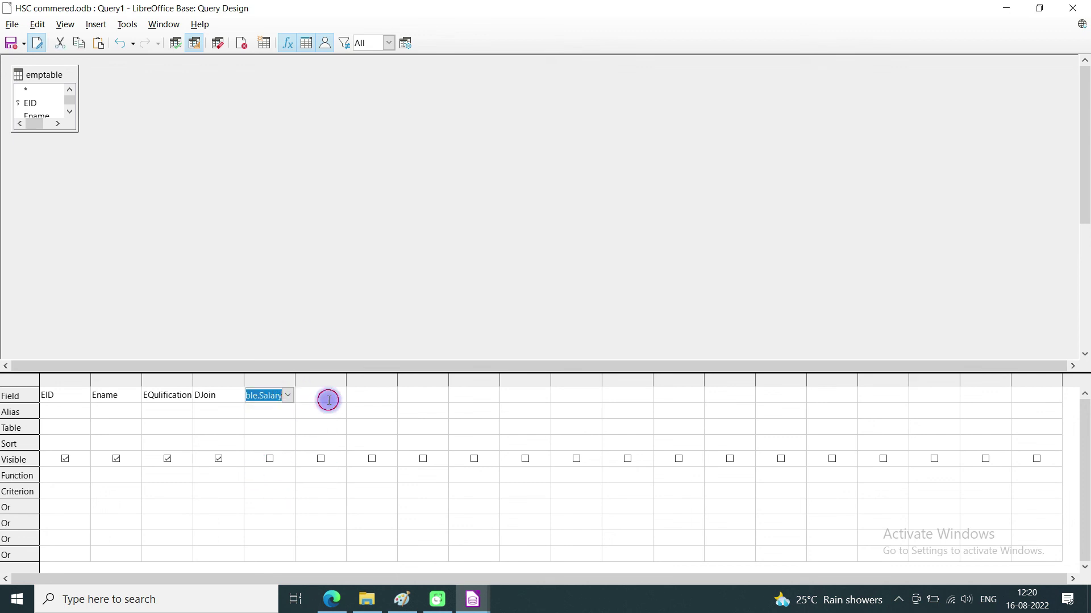
left_click(327, 397)
left_click(338, 395)
left_click(342, 482)
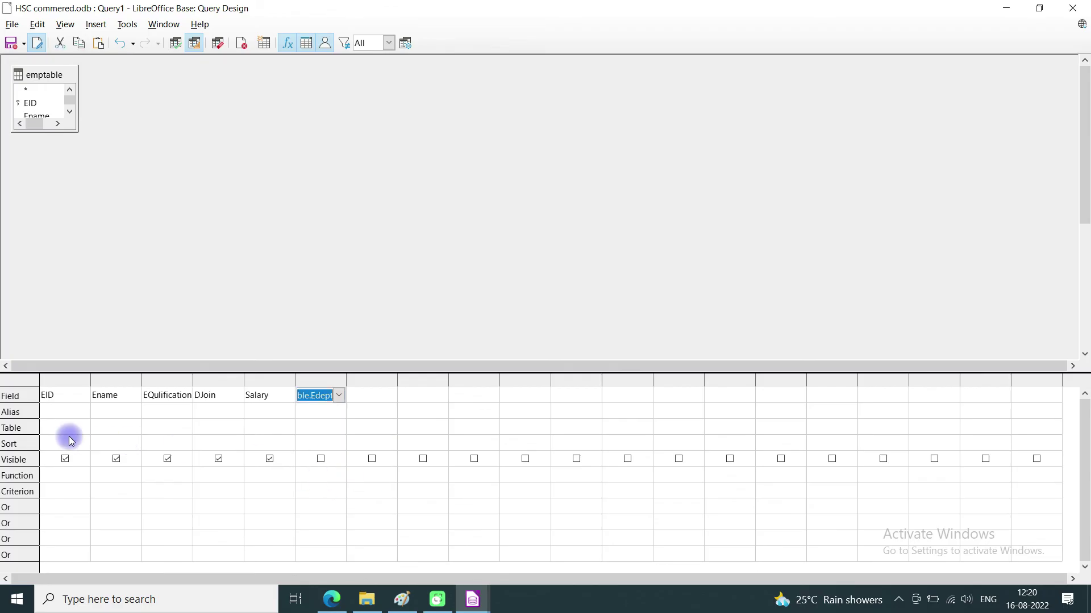
Set the Ename criterion to the first name of the employee in the textbook's fourth condition and run the query
left_click(72, 499)
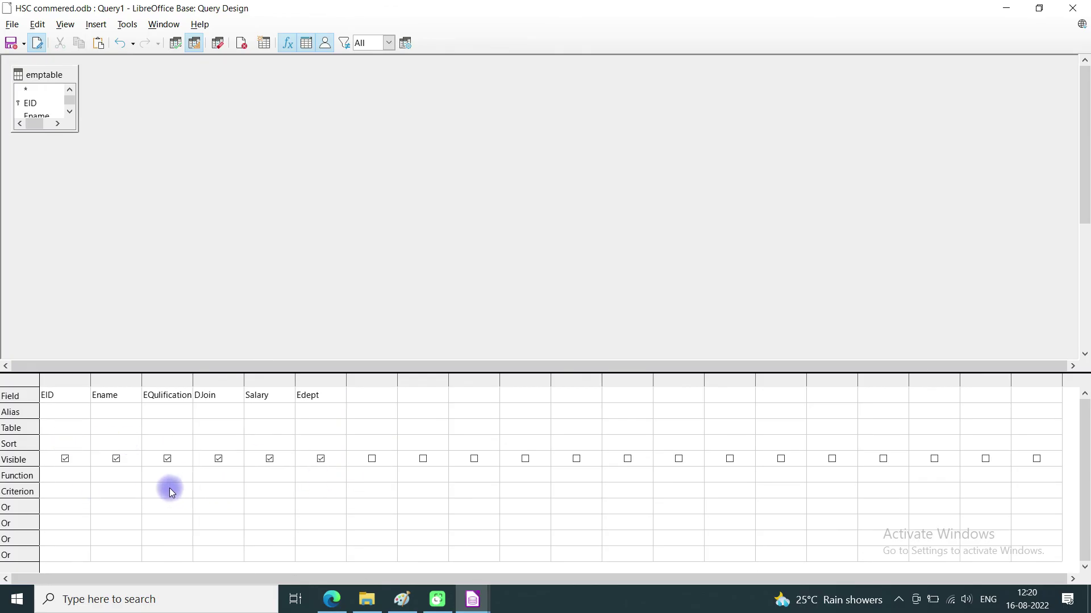
left_click(109, 489)
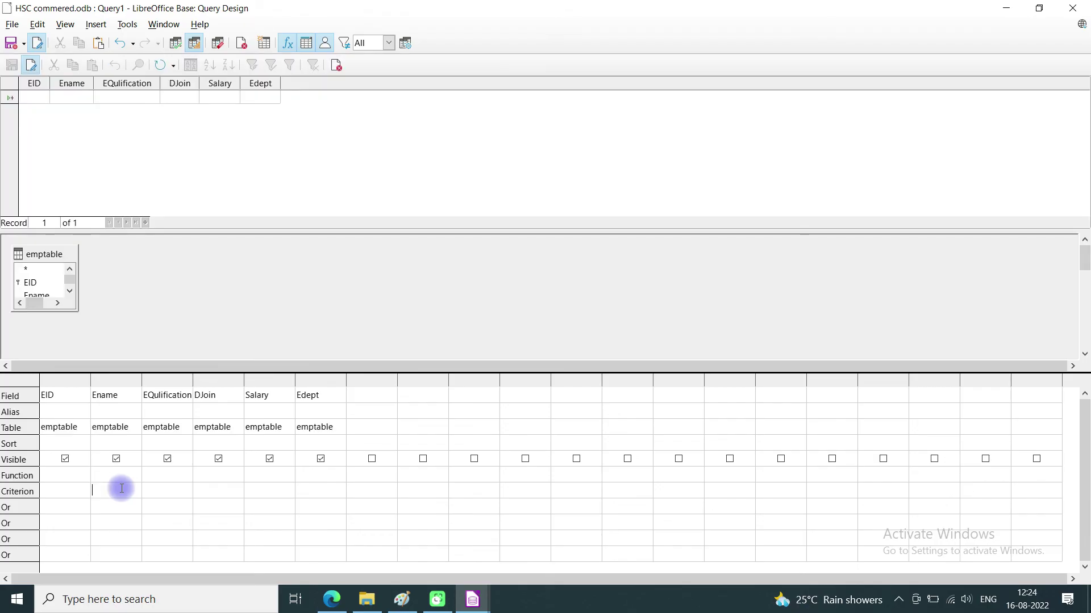
type("Suhas")
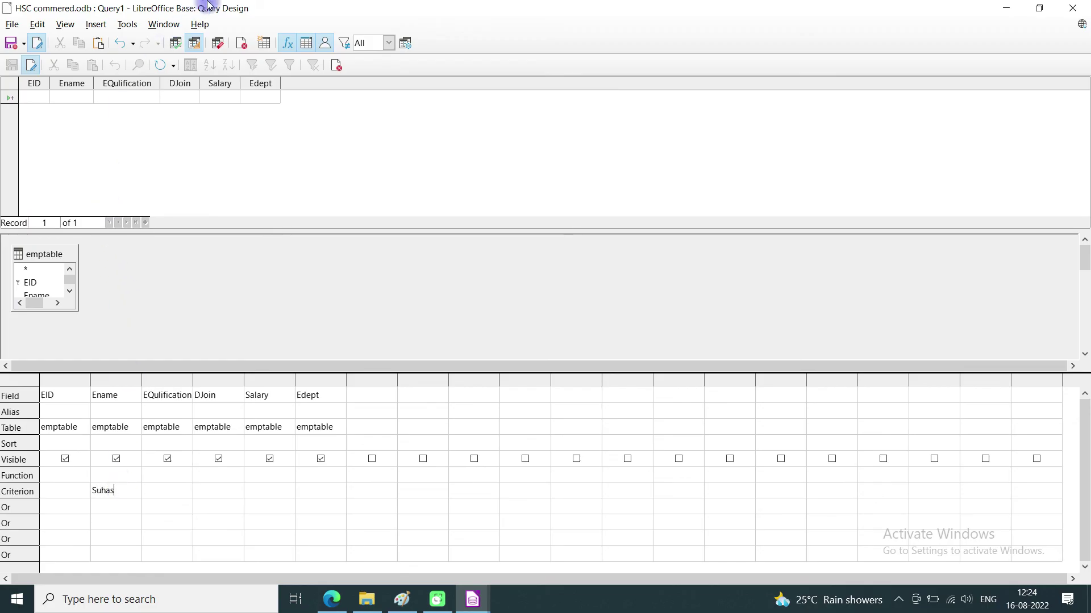
left_click(175, 50)
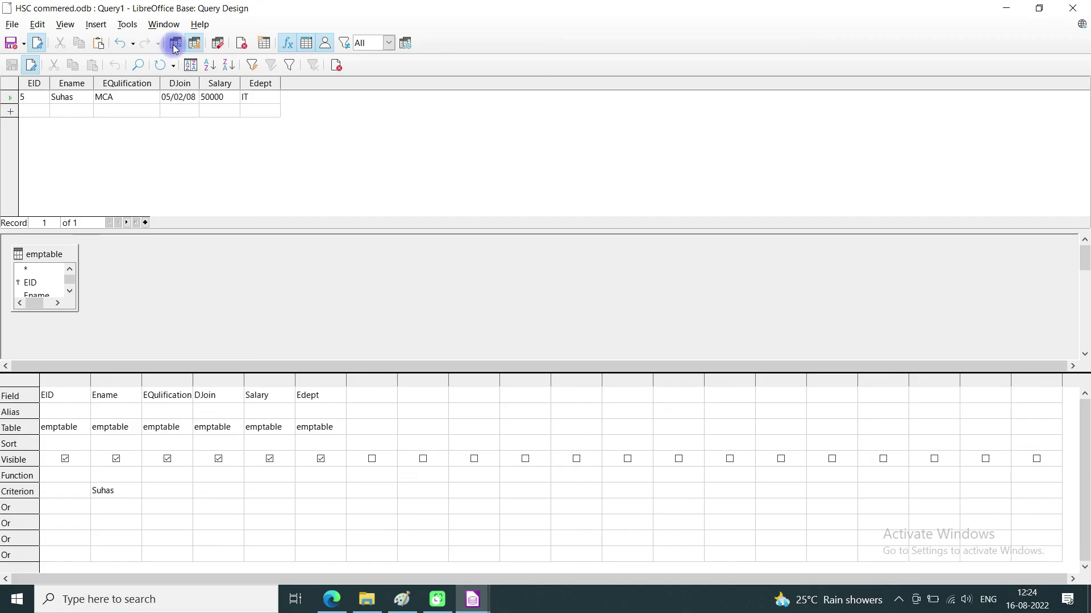
Save the employee name query as Q4 and close its design, returning to the database's list of queries
left_click(15, 46)
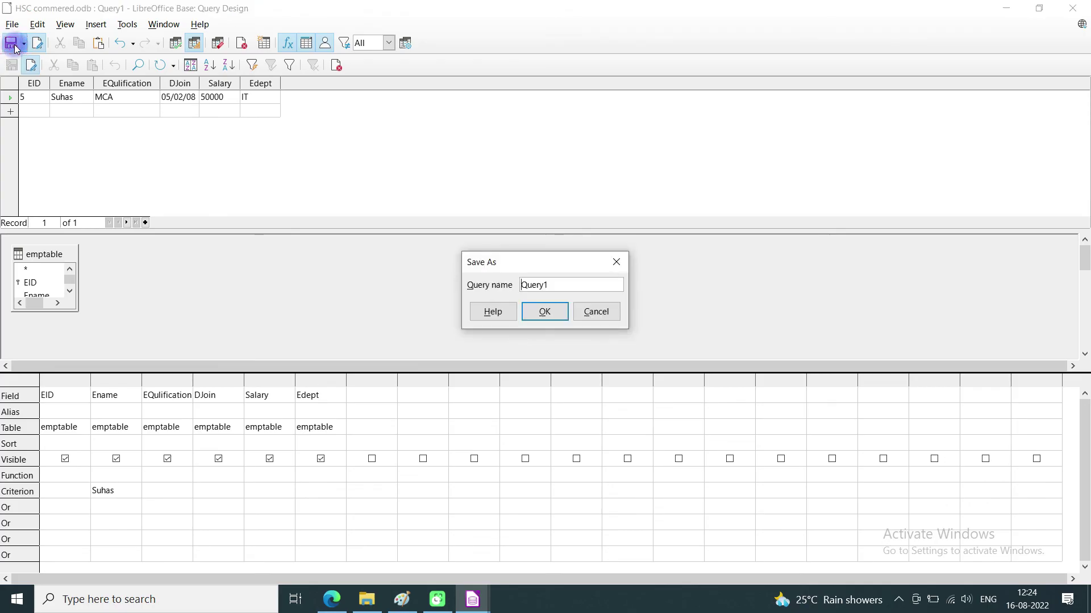
double_click(577, 285)
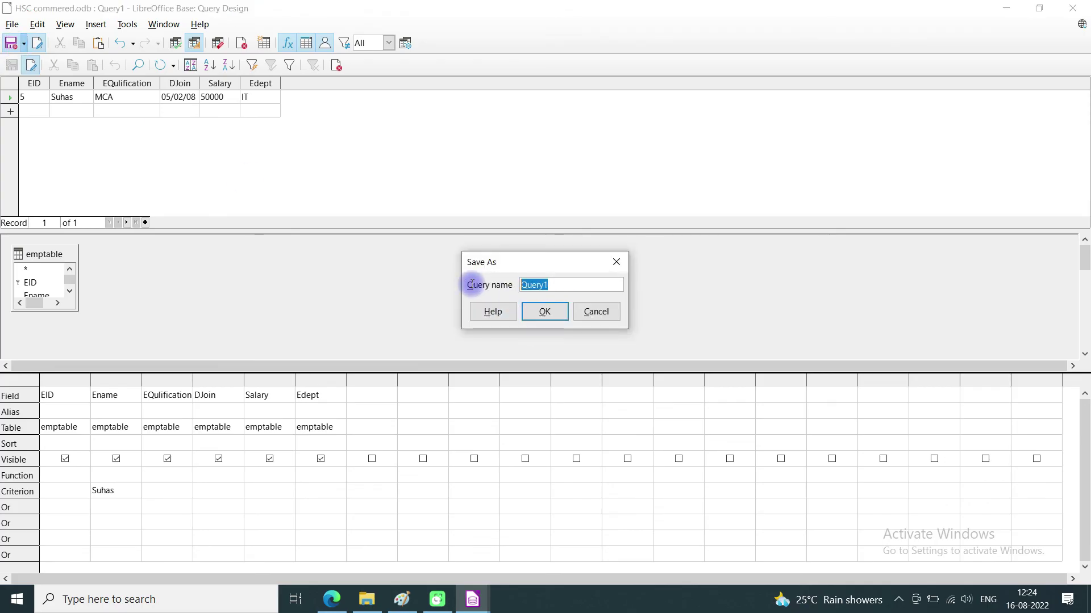
type("Q4")
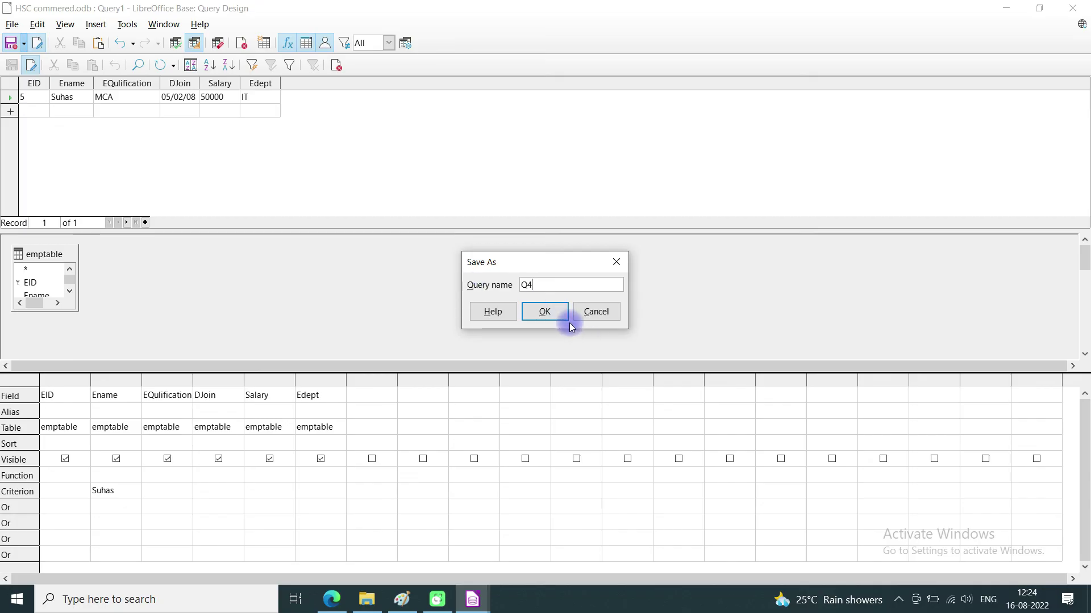
left_click(552, 315)
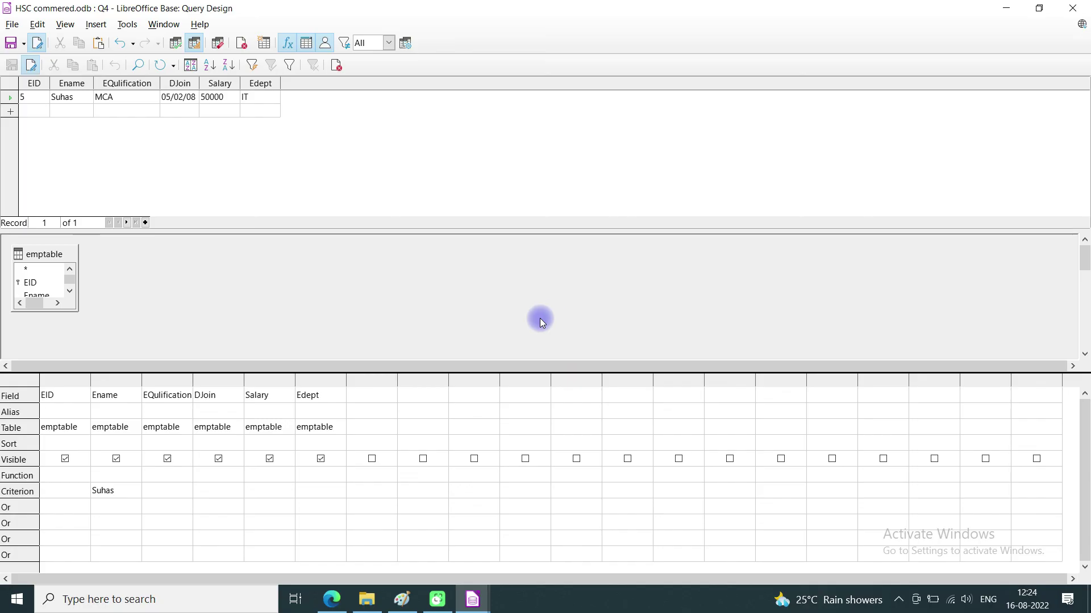
left_click(1084, 5)
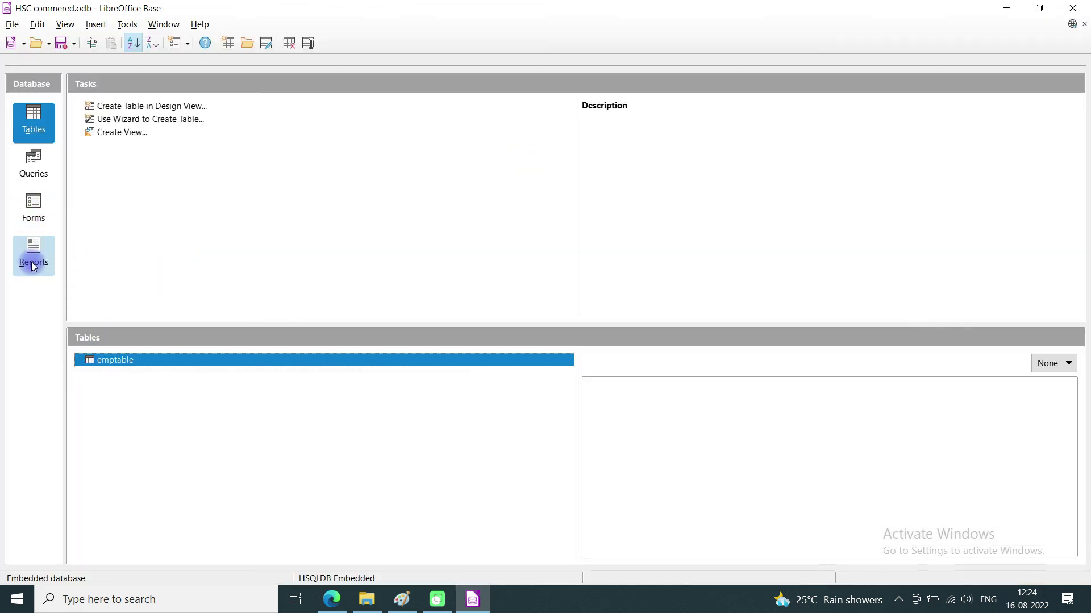
left_click(34, 169)
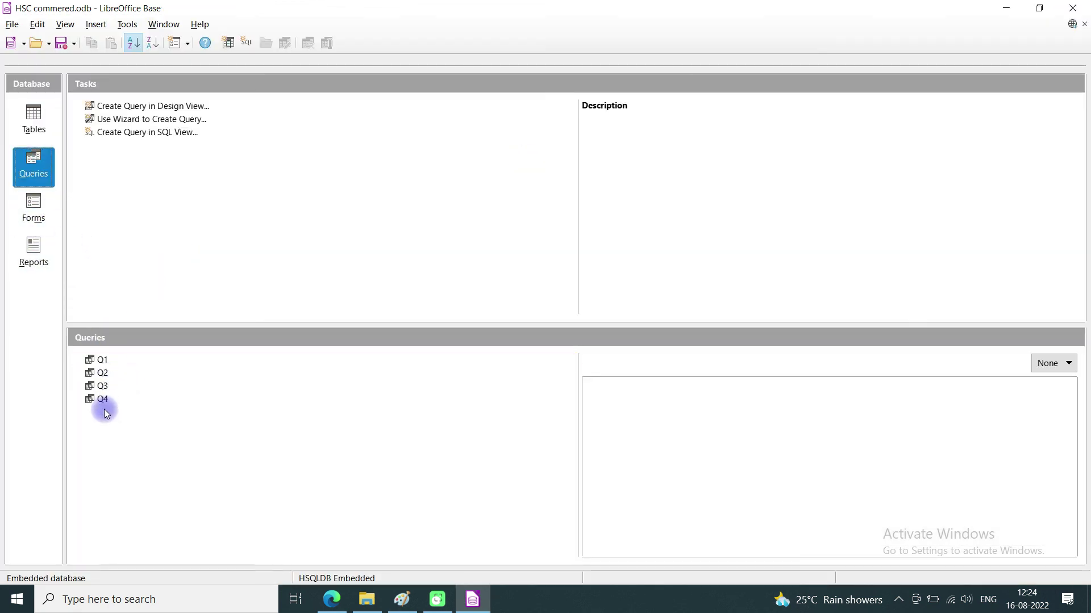